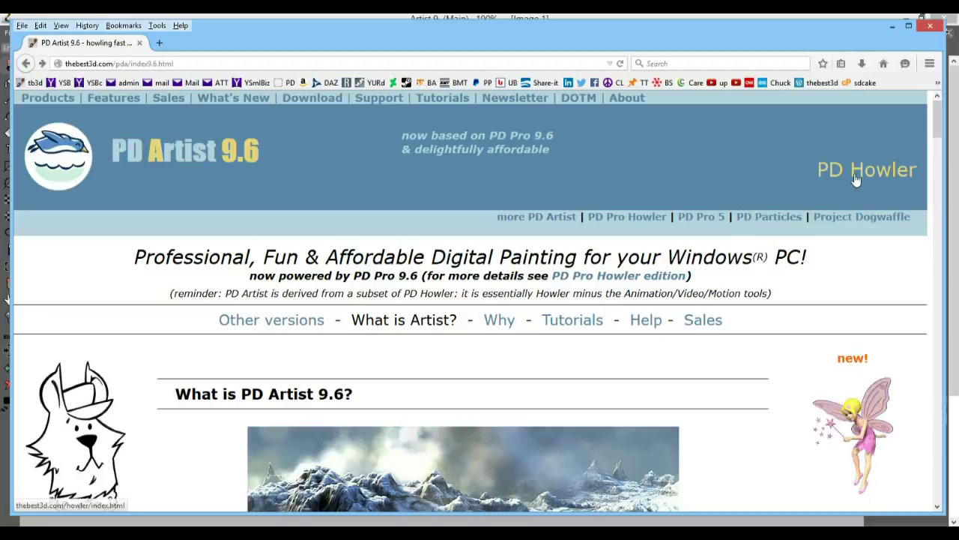
# Look through the PD Artist 9.6 web page and its v9.5 artwork slideshow, and return to the Artist 9 window.
pyautogui.scroll(-3, 856, 180)
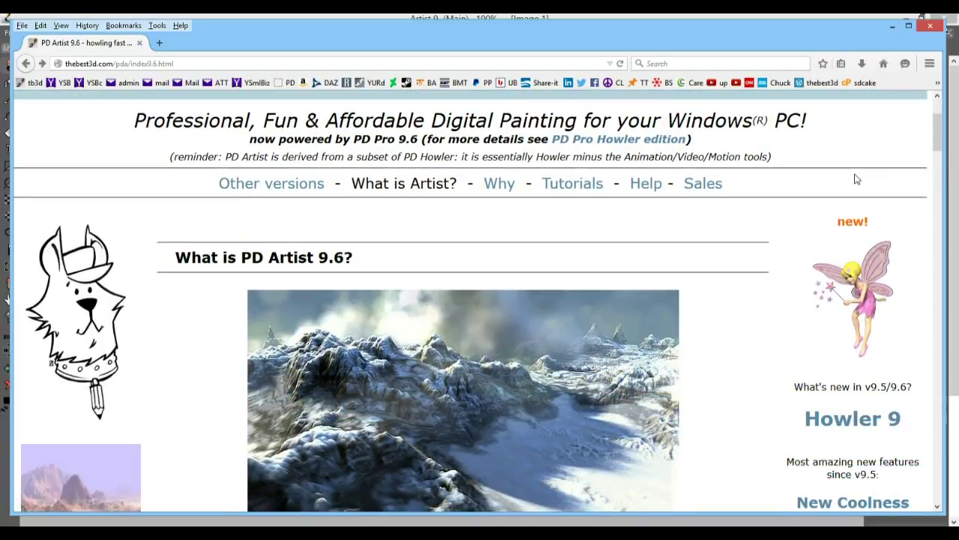
pyautogui.scroll(-3, 857, 180)
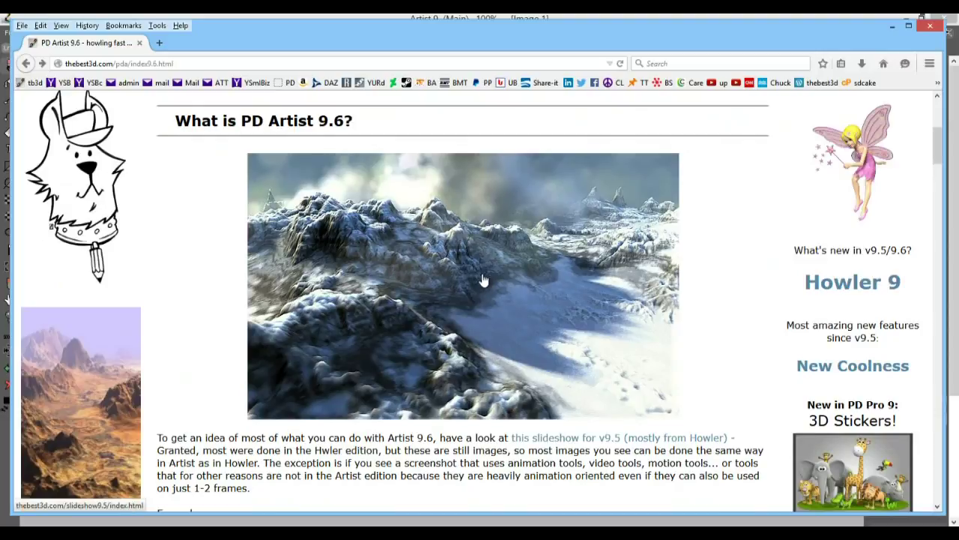
pyautogui.click(481, 293)
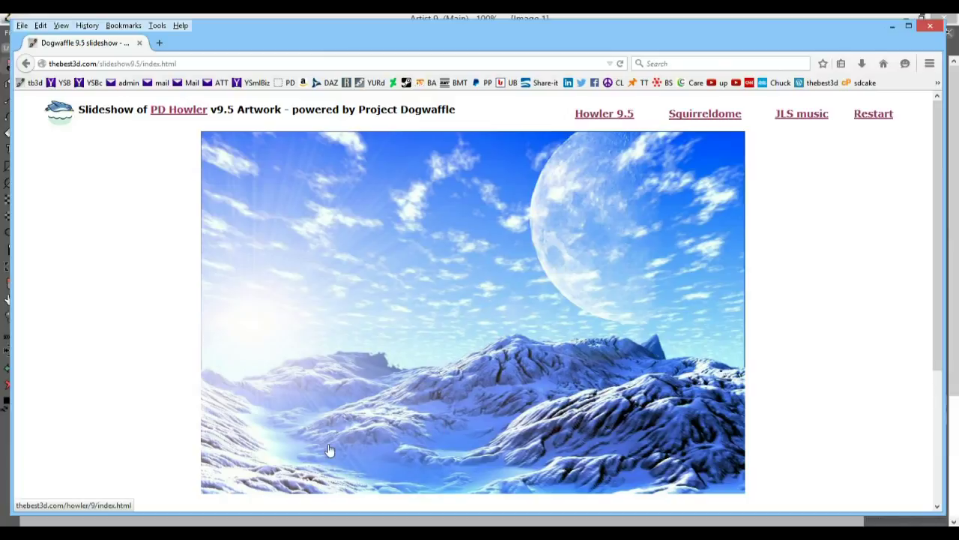
pyautogui.scroll(-5, 115, 330)
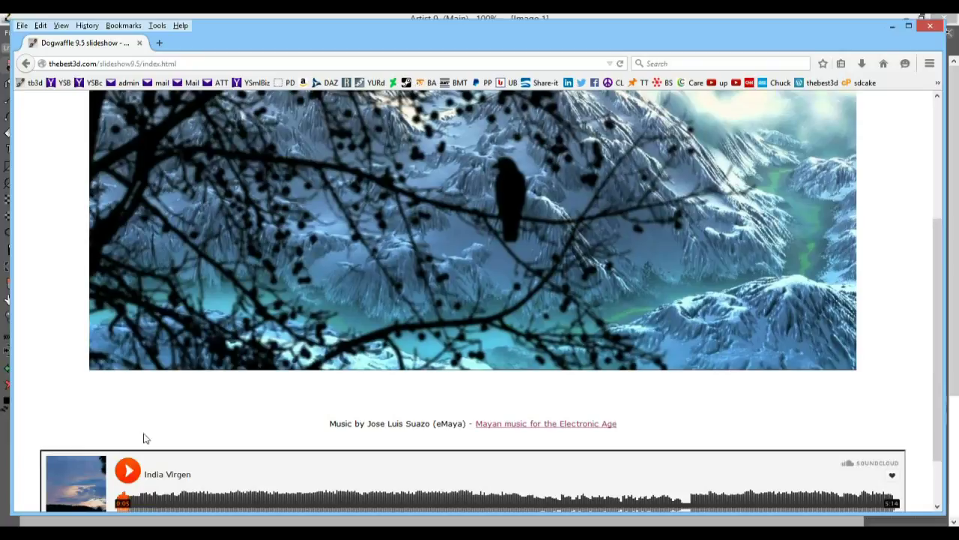
pyautogui.scroll(5, 495, 293)
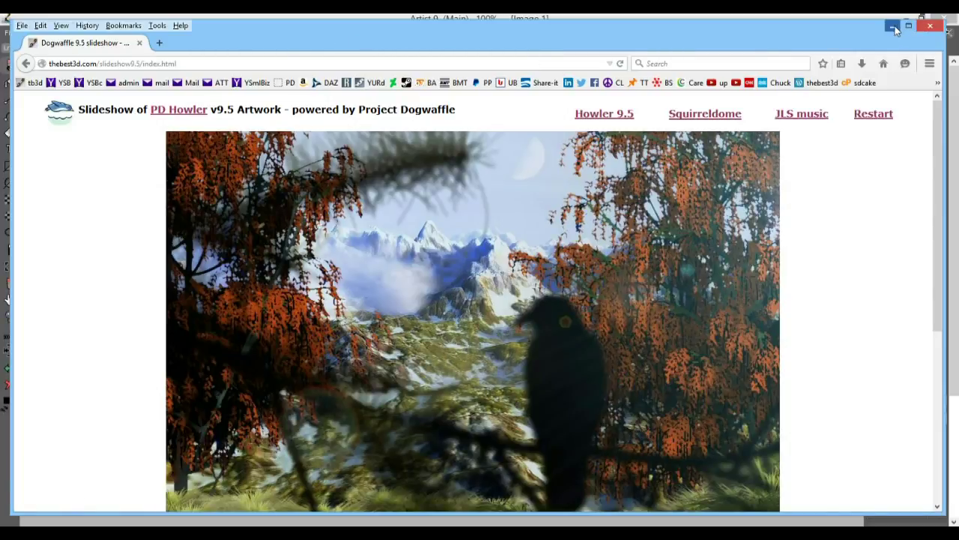
pyautogui.click(894, 27)
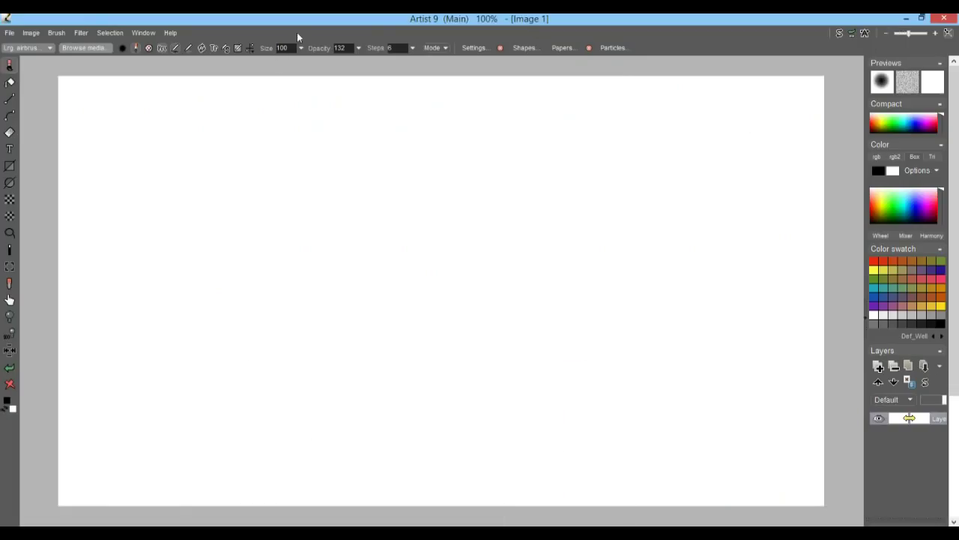
# Examine the brush presets, including Watercolor and Bristle brushes, and the available window layouts and interface styles.
pyautogui.click(37, 48)
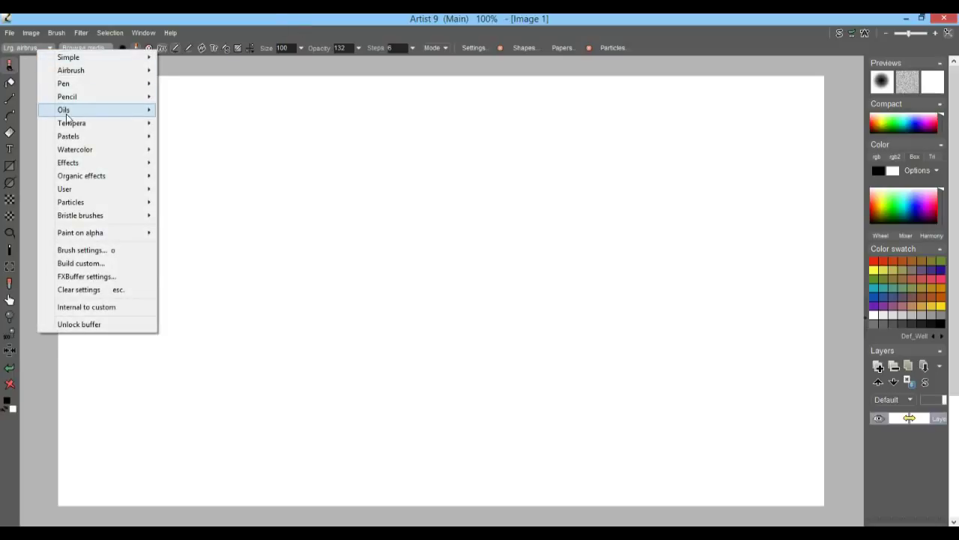
pyautogui.moveTo(138, 153)
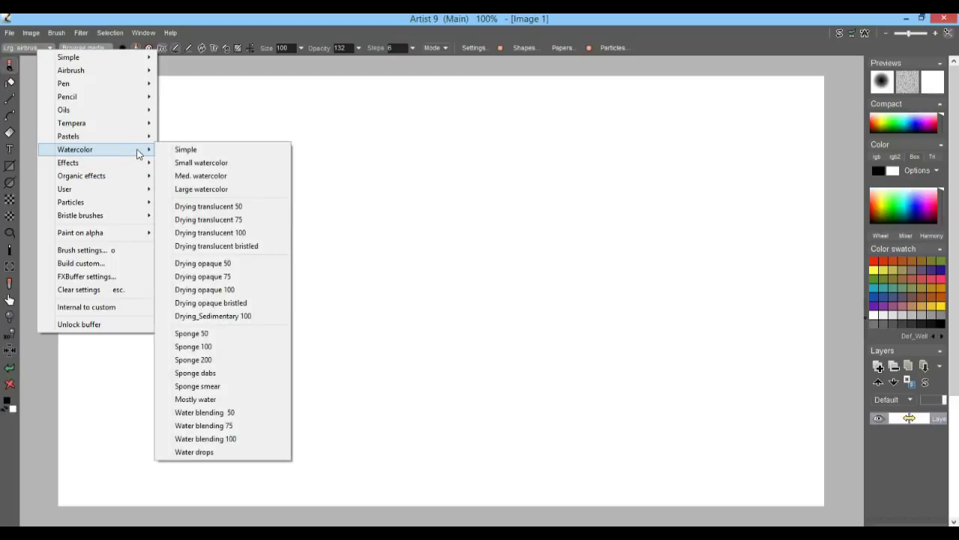
pyautogui.moveTo(103, 59)
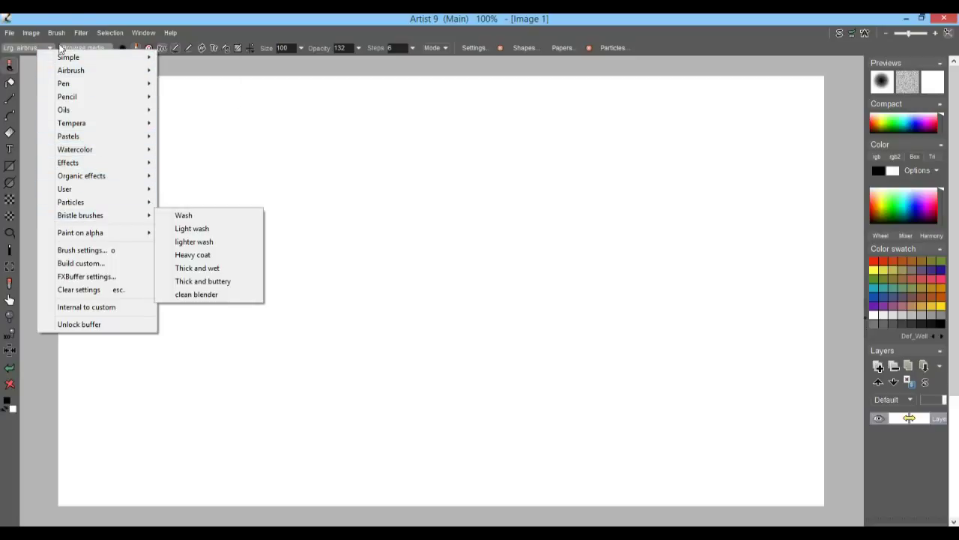
pyautogui.click(49, 48)
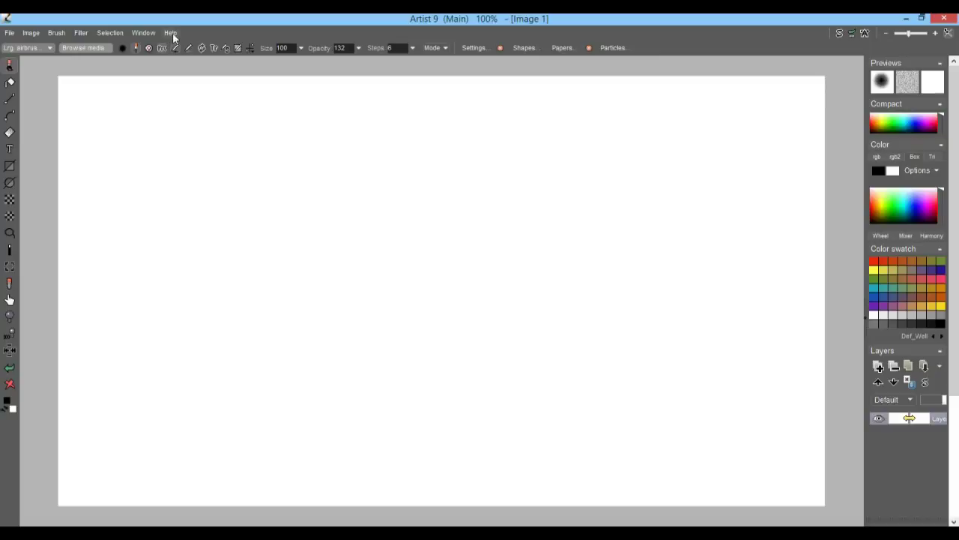
pyautogui.click(148, 32)
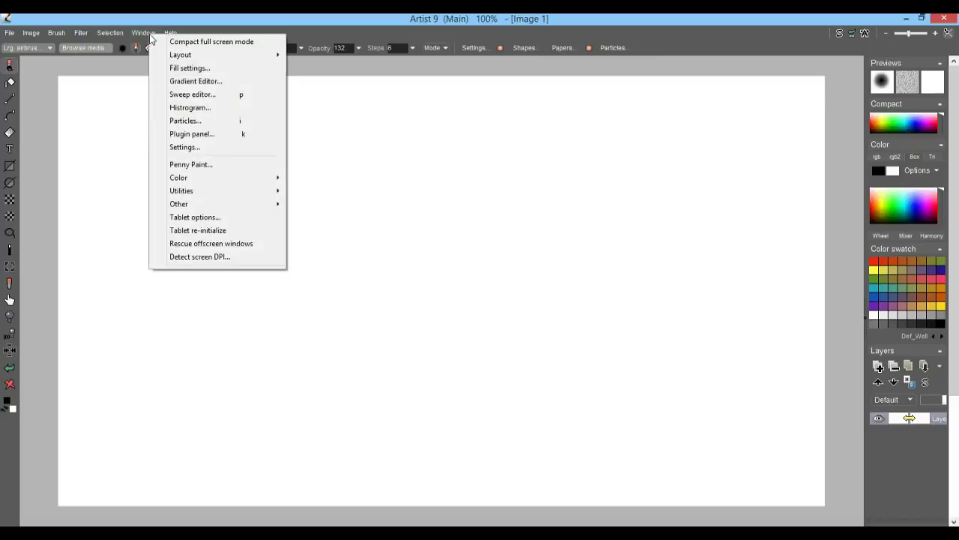
pyautogui.moveTo(168, 57)
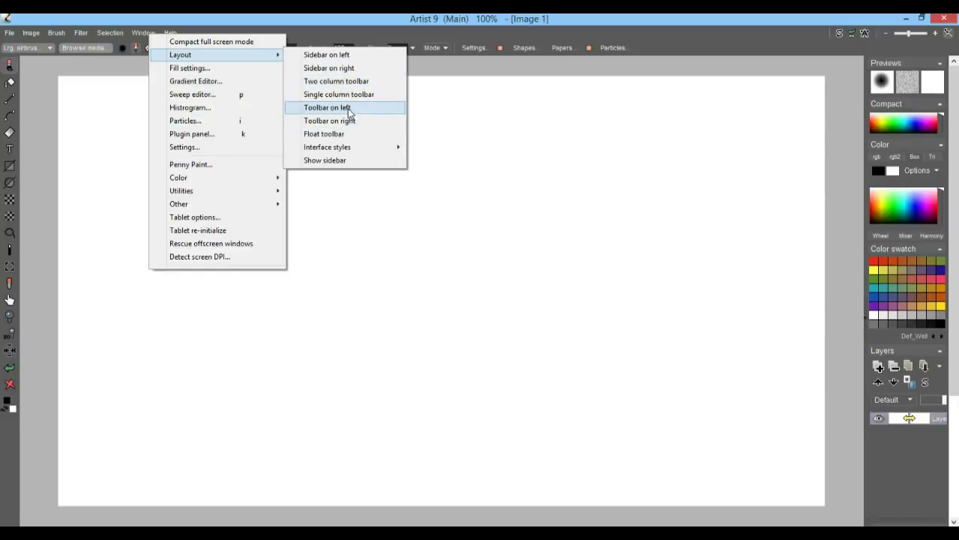
pyautogui.moveTo(378, 155)
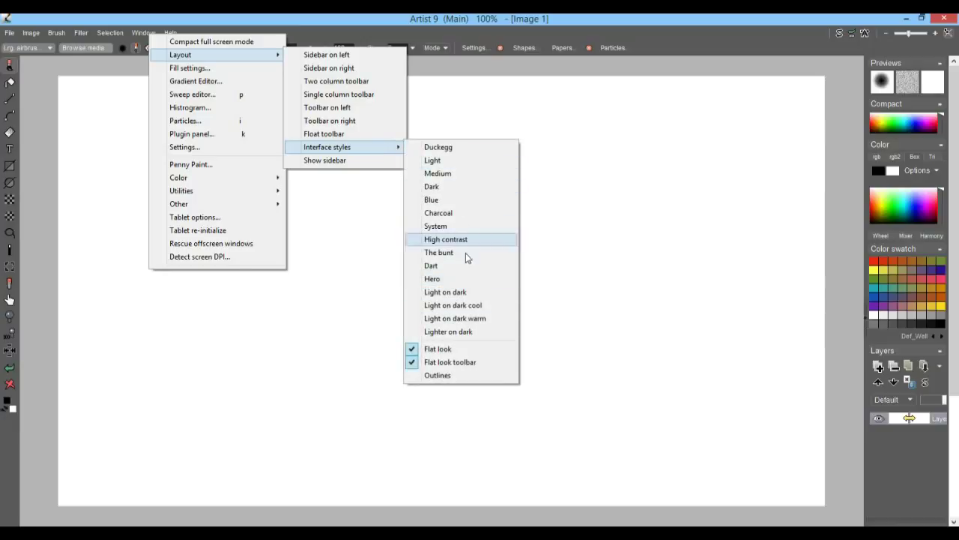
pyautogui.click(141, 18)
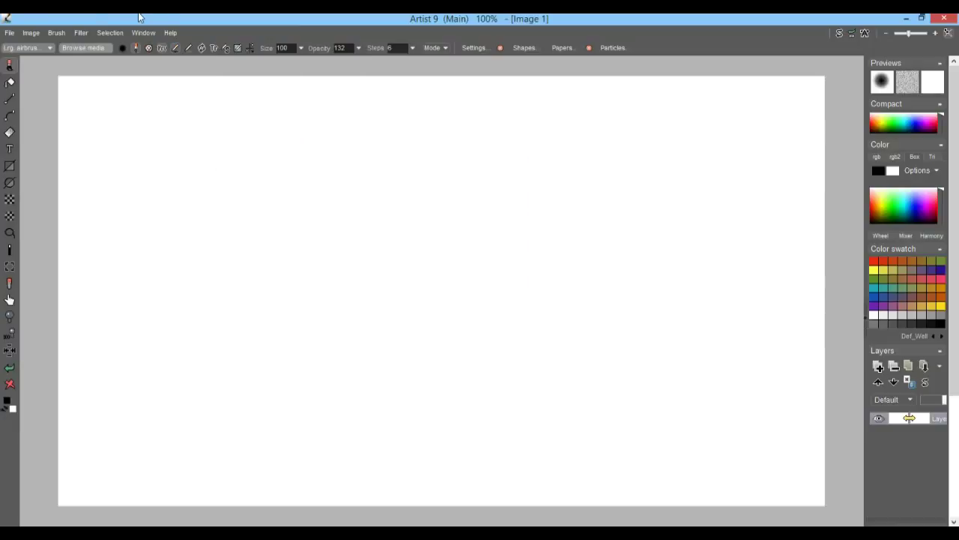
pyautogui.rightClick(10, 66)
pyautogui.click(8, 66)
pyautogui.rightClick(9, 66)
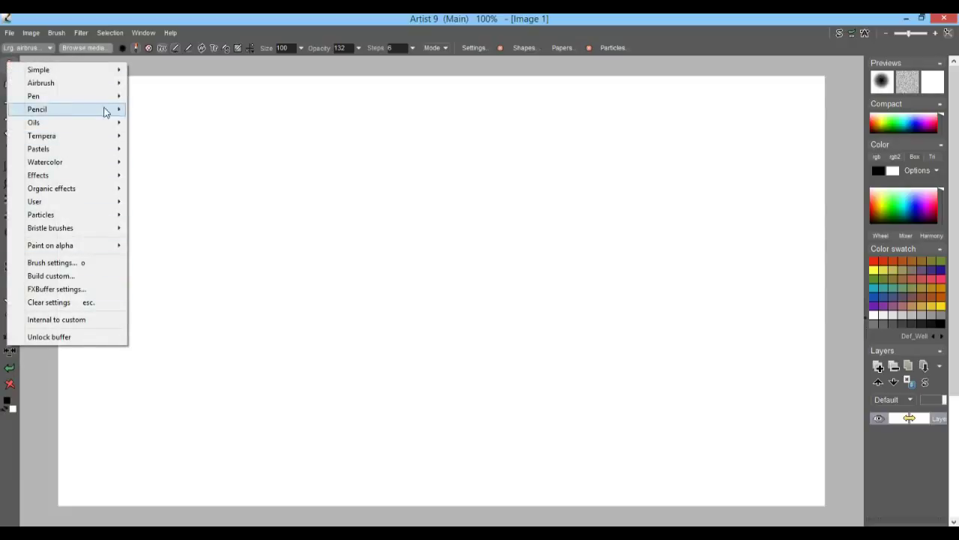
pyautogui.click(43, 48)
pyautogui.click(45, 50)
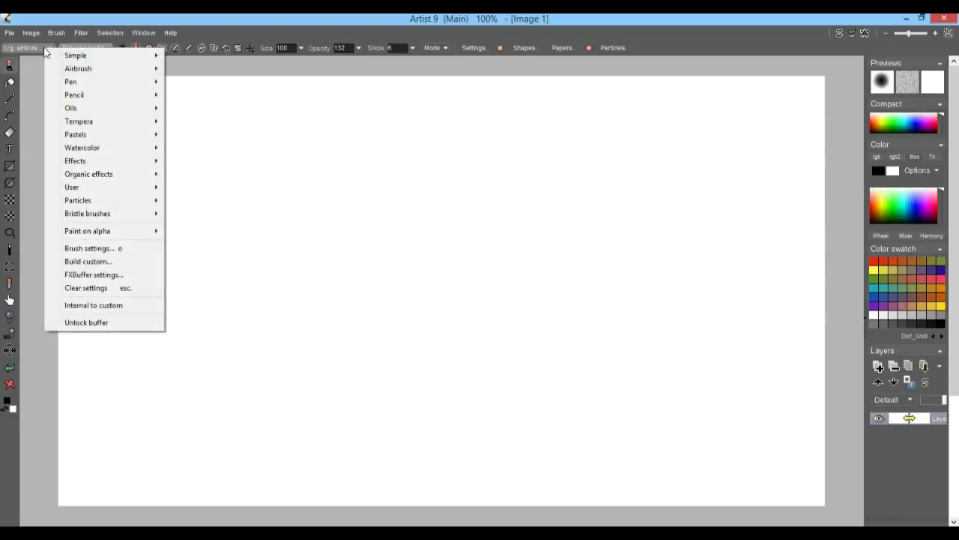
pyautogui.click(113, 16)
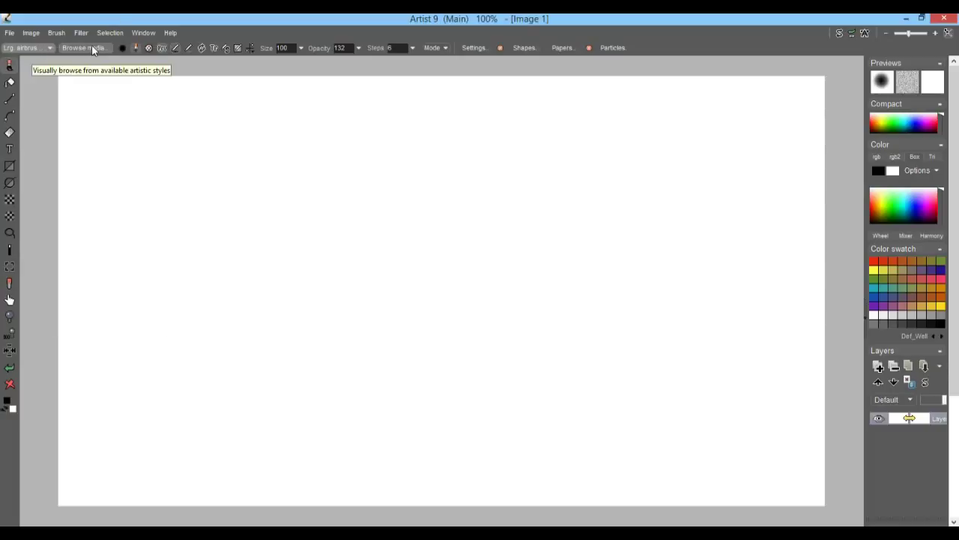
# Choose the Stuffies brush from the Stickers media category and paint stuffed-animal stickers across the whole canvas.
pyautogui.click(94, 50)
pyautogui.moveTo(118, 69); pyautogui.dragTo(94, 84)
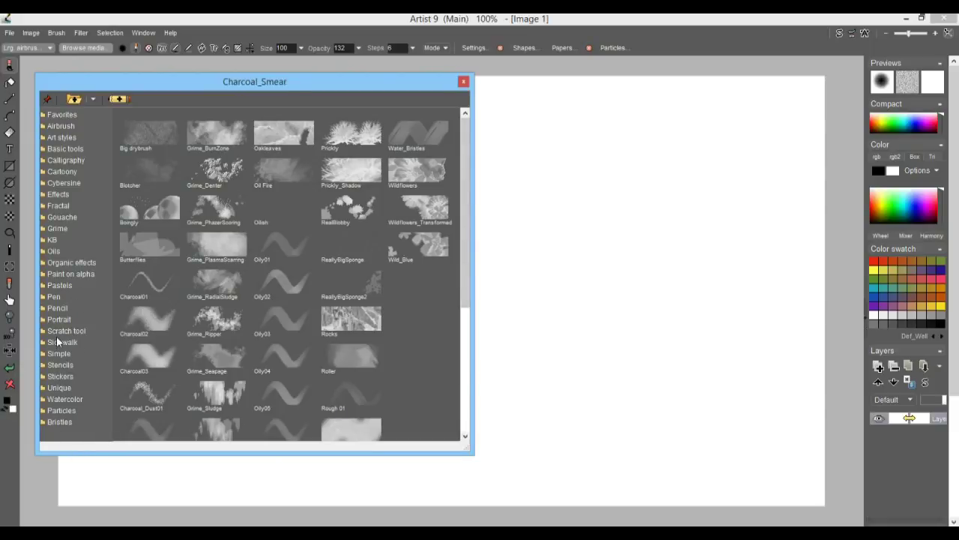
pyautogui.click(64, 376)
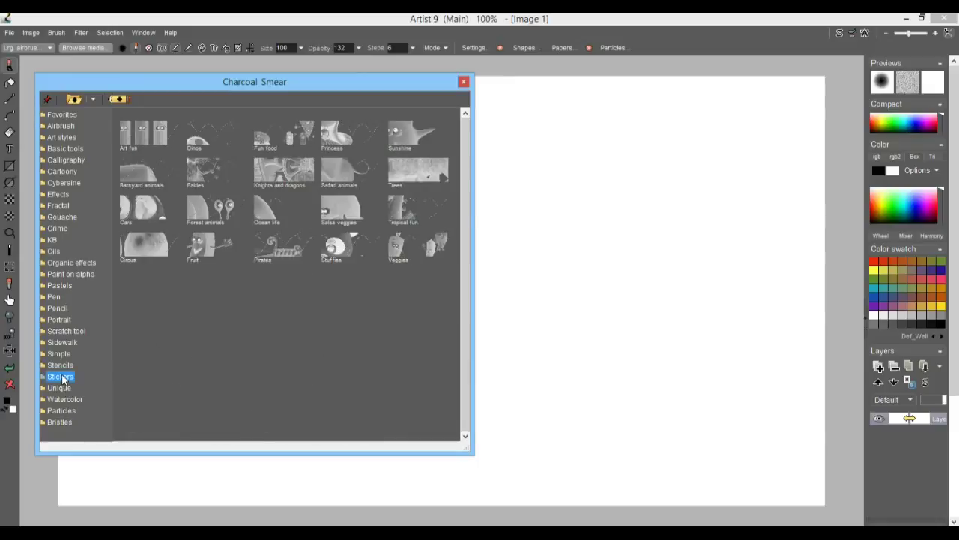
pyautogui.click(345, 249)
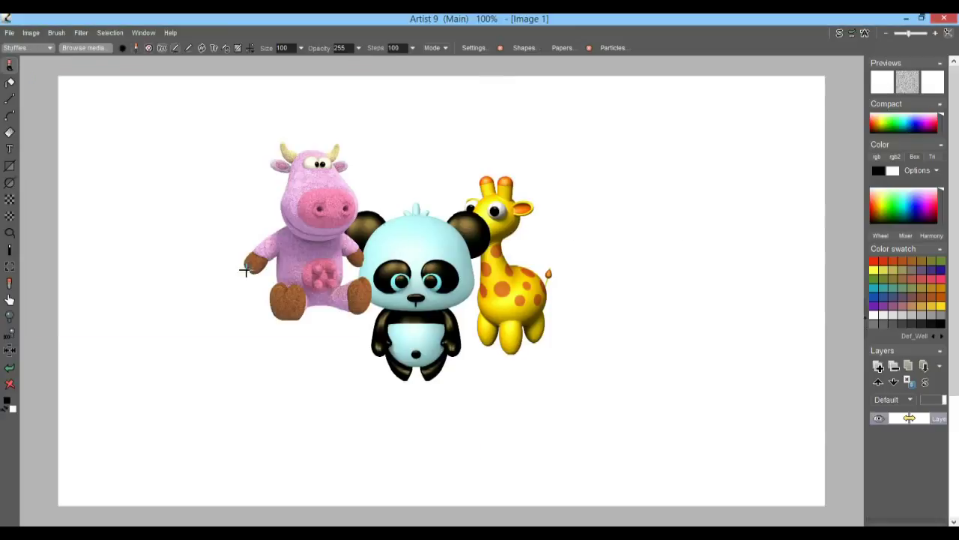
pyautogui.moveTo(226, 210)
pyautogui.mouseDown()
pyautogui.moveTo(193, 158)
pyautogui.moveTo(538, 232)
pyautogui.moveTo(500, 388)
pyautogui.moveTo(494, 210)
pyautogui.mouseUp()
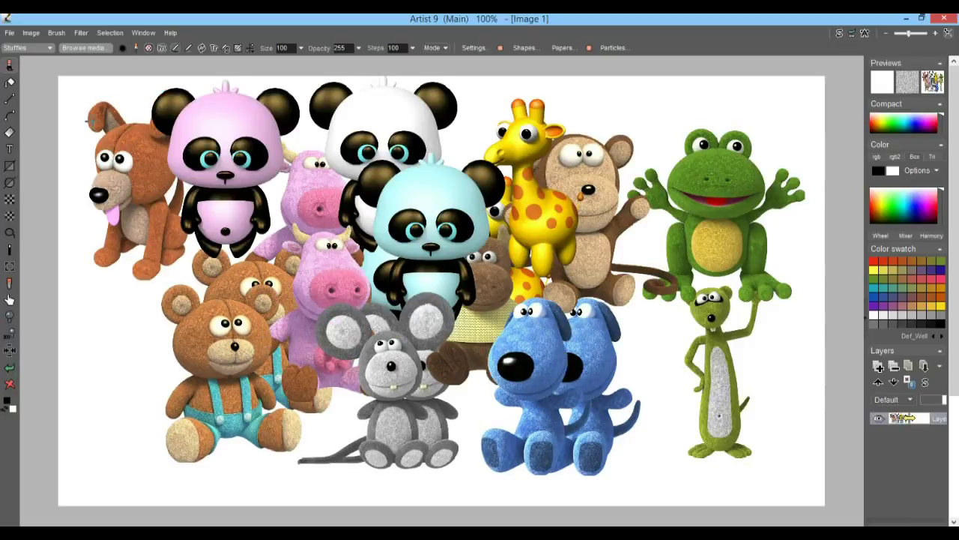
# Switch to the Smear 100 effects brush and smear the painted stuffed animals with long swirling strokes.
pyautogui.rightClick(10, 66)
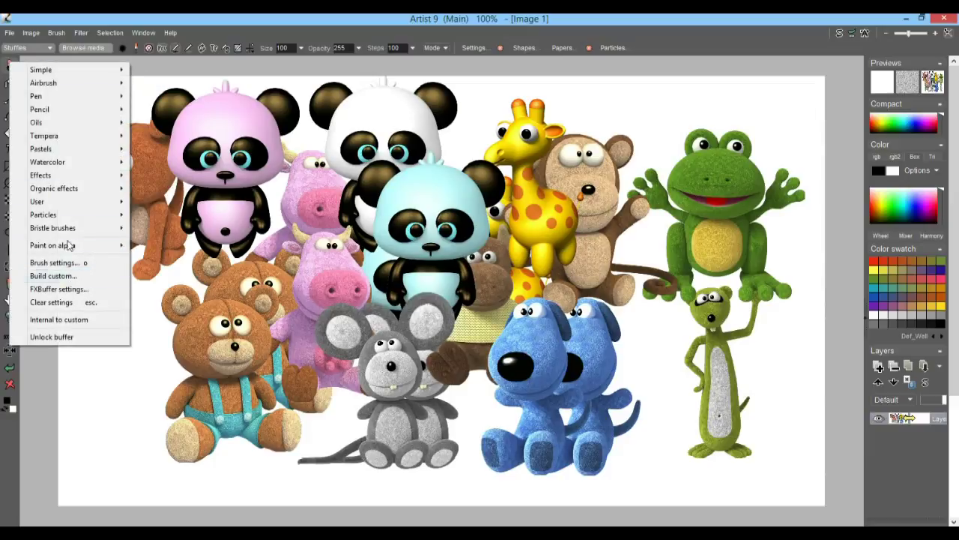
pyautogui.moveTo(119, 190)
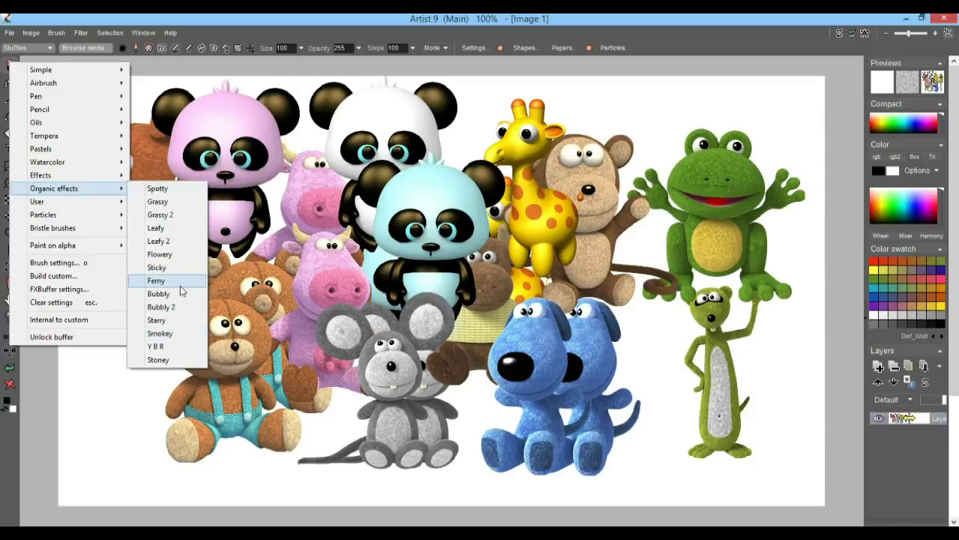
pyautogui.moveTo(47, 178)
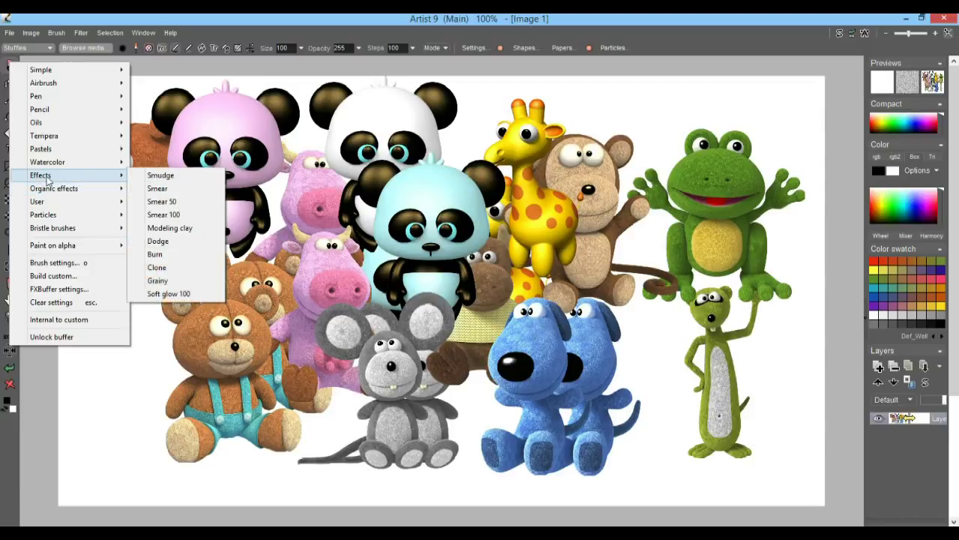
pyautogui.click(165, 215)
pyautogui.moveTo(161, 217)
pyautogui.mouseDown()
pyautogui.moveTo(424, 265)
pyautogui.moveTo(259, 315)
pyautogui.moveTo(755, 450)
pyautogui.moveTo(481, 359)
pyautogui.moveTo(533, 159)
pyautogui.moveTo(225, 206)
pyautogui.mouseUp()
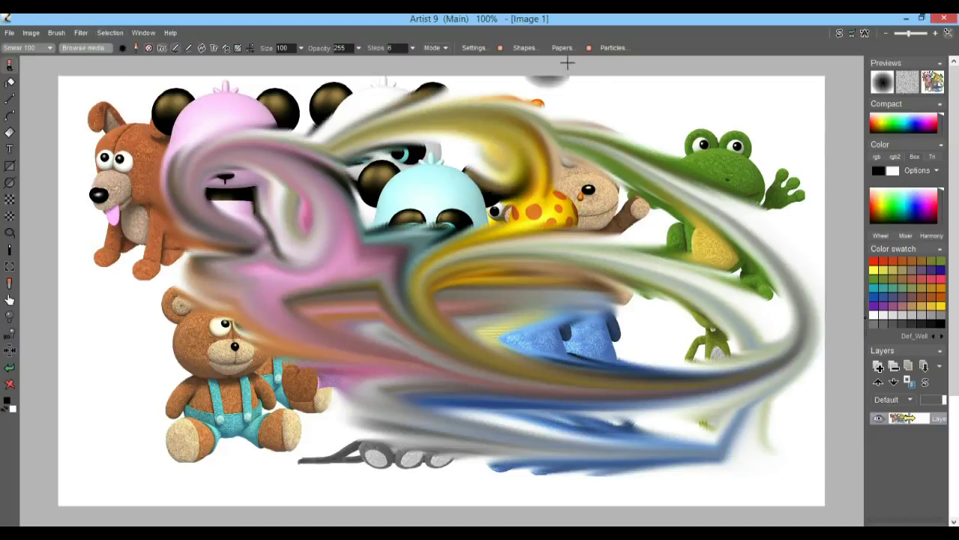
# Enable particles in the Optipuss settings and paint hair-like line strokes over the smeared image.
pyautogui.click(611, 48)
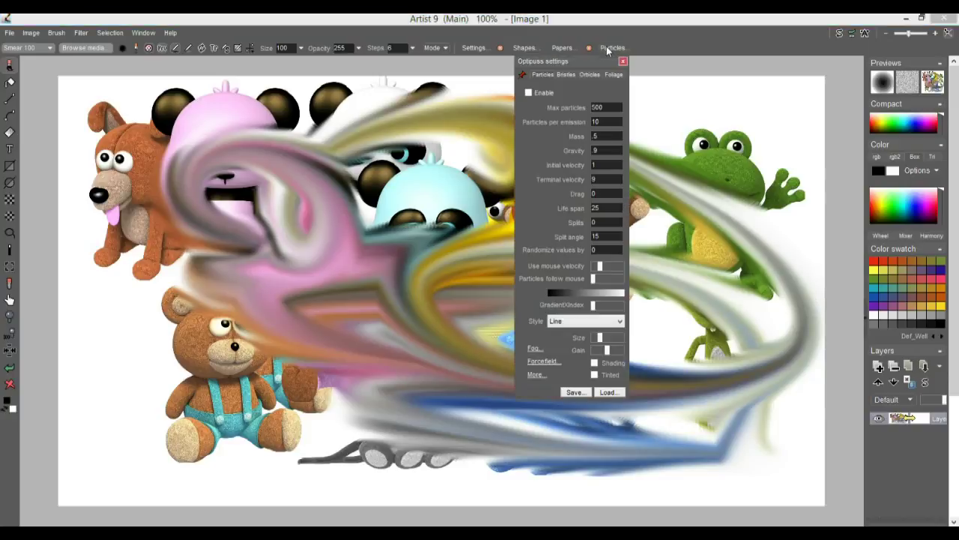
pyautogui.click(33, 48)
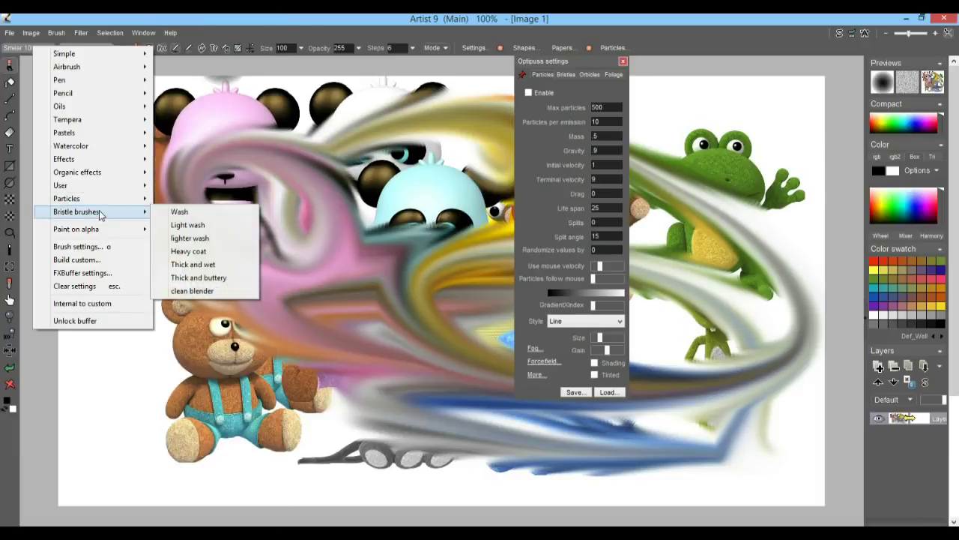
pyautogui.click(545, 81)
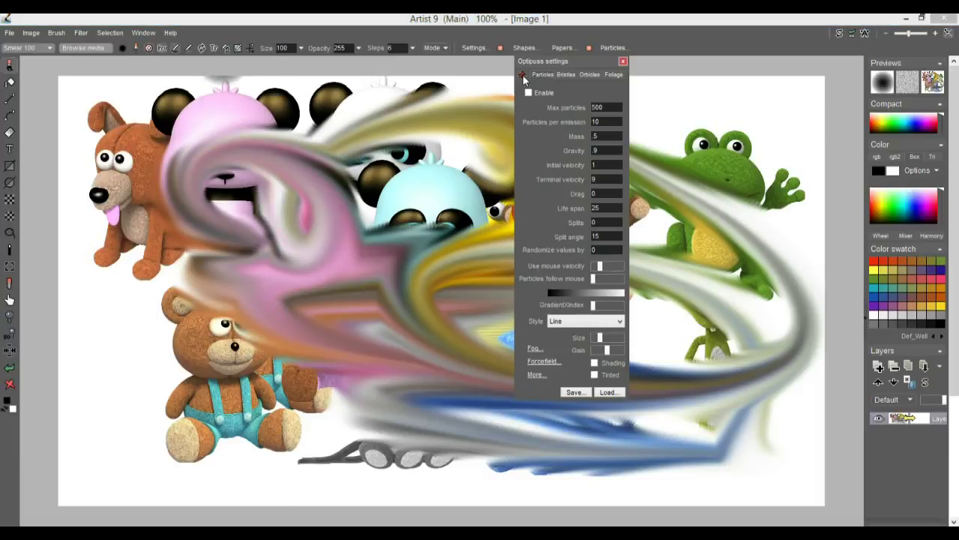
pyautogui.moveTo(589, 55); pyautogui.dragTo(115, 113)
pyautogui.click(68, 153)
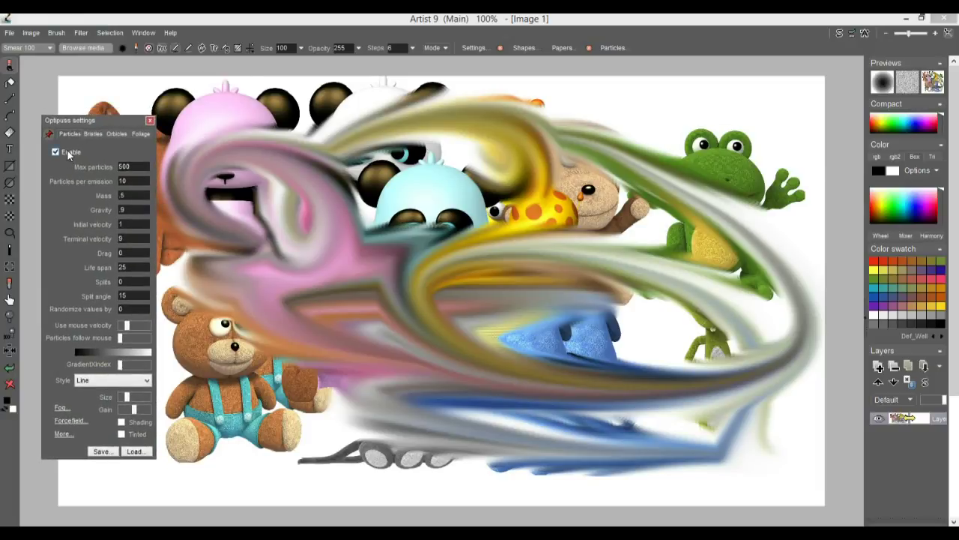
pyautogui.moveTo(309, 413)
pyautogui.mouseDown()
pyautogui.moveTo(393, 285)
pyautogui.moveTo(648, 240)
pyautogui.moveTo(199, 195)
pyautogui.moveTo(183, 260)
pyautogui.mouseUp()
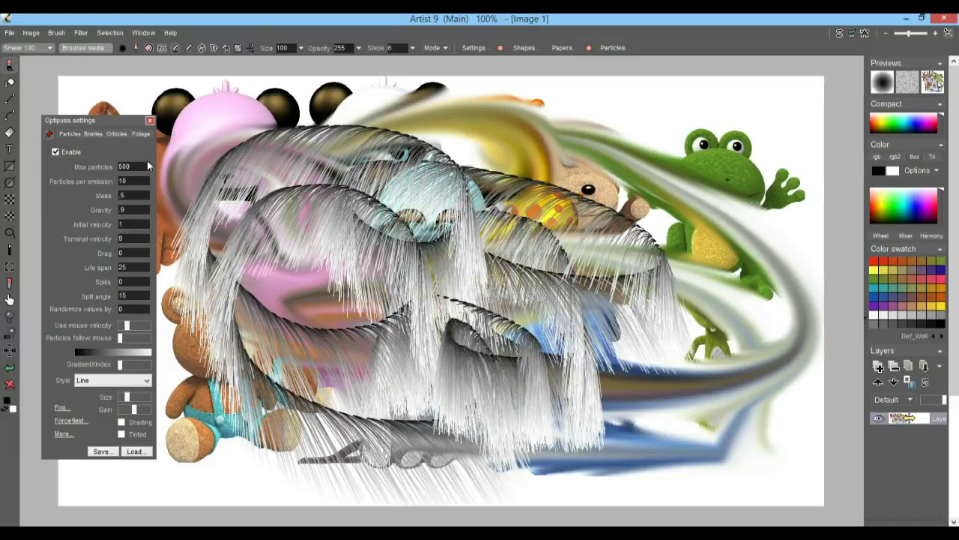
# Load the BaddyGrass.opt particle preset and paint a few strokes of grass with it on the image.
pyautogui.click(135, 453)
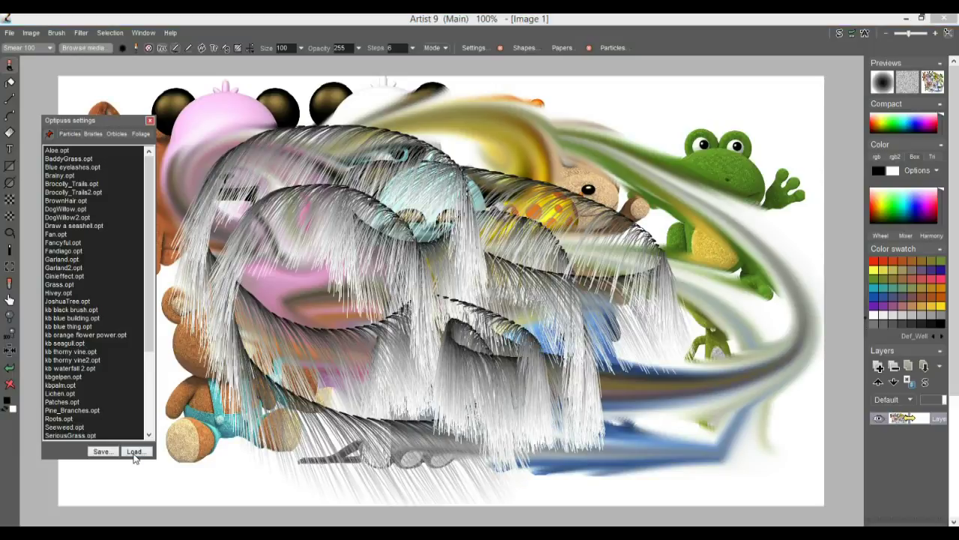
pyautogui.doubleClick(69, 159)
pyautogui.moveTo(554, 296)
pyautogui.mouseDown()
pyautogui.moveTo(307, 246)
pyautogui.moveTo(550, 293)
pyautogui.moveTo(570, 323)
pyautogui.mouseUp()
# Clear the canvas and render a Sky on it with the default sky settings.
pyautogui.click(13, 384)
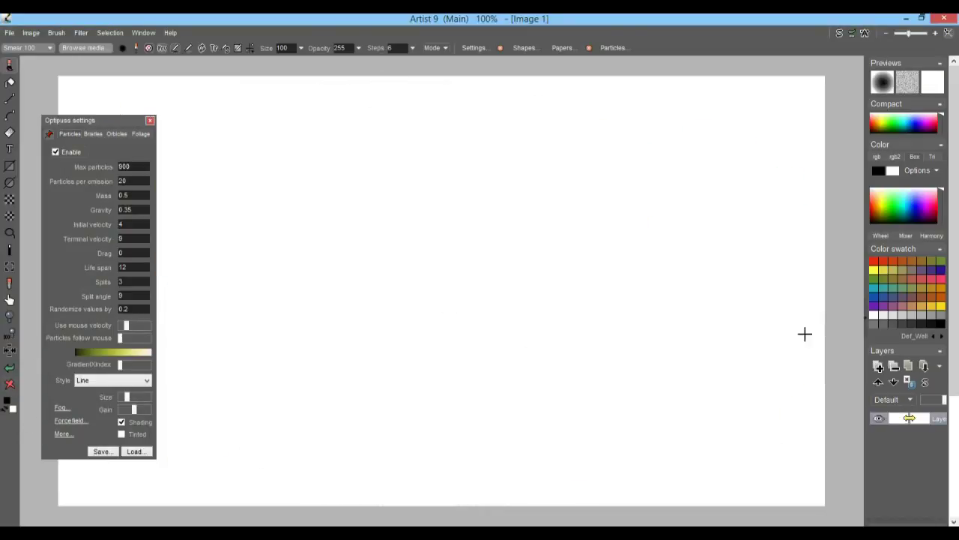
pyautogui.click(75, 32)
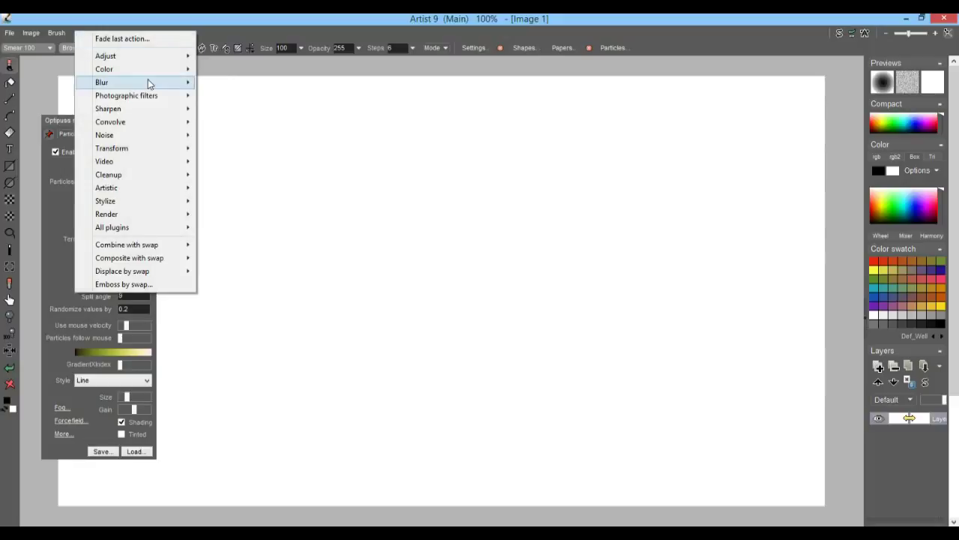
pyautogui.moveTo(162, 216)
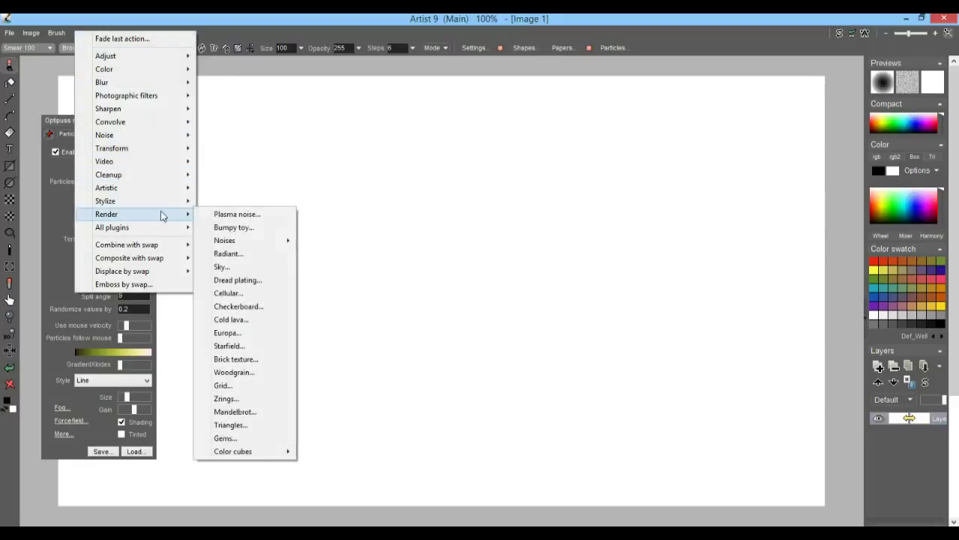
pyautogui.click(260, 270)
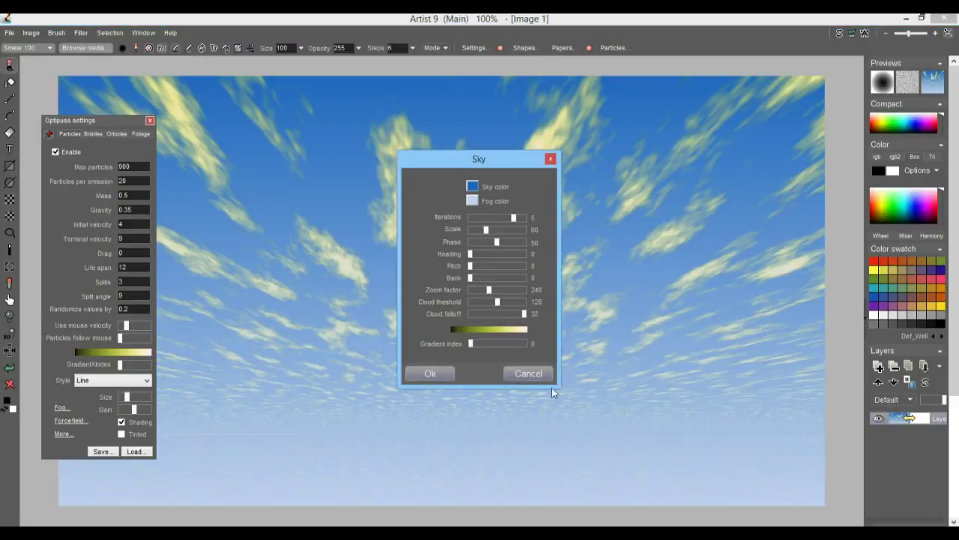
pyautogui.click(421, 377)
# Paint dense BaddyGrass strokes across the lower third of the sky image.
pyautogui.moveTo(749, 347)
pyautogui.mouseDown()
pyautogui.moveTo(724, 382)
pyautogui.moveTo(592, 397)
pyautogui.moveTo(506, 389)
pyautogui.moveTo(202, 412)
pyautogui.mouseUp()
pyautogui.moveTo(465, 449)
pyautogui.mouseDown()
pyautogui.moveTo(307, 437)
pyautogui.moveTo(542, 433)
pyautogui.moveTo(771, 407)
pyautogui.moveTo(785, 351)
pyautogui.moveTo(777, 473)
pyautogui.moveTo(343, 488)
pyautogui.moveTo(103, 450)
pyautogui.moveTo(128, 499)
pyautogui.moveTo(449, 488)
pyautogui.moveTo(895, 497)
pyautogui.mouseUp()
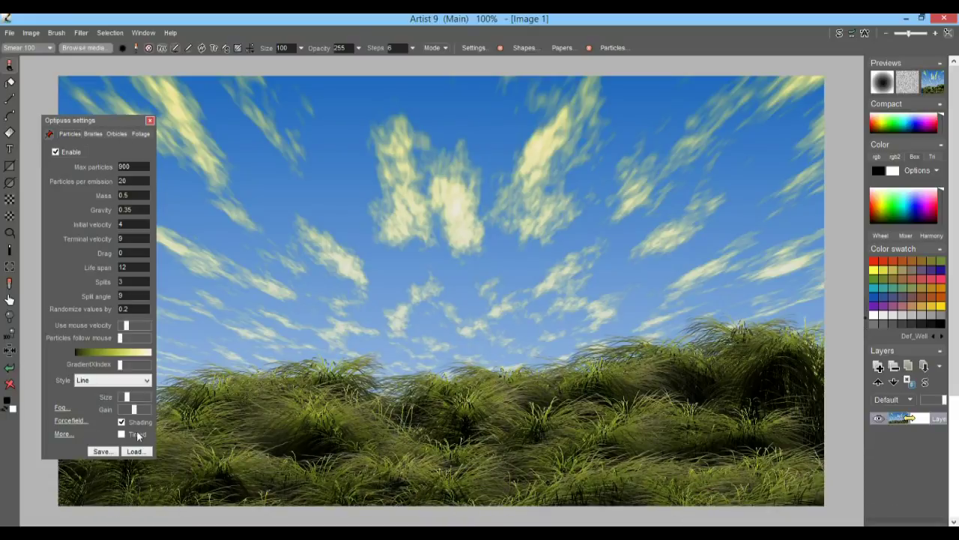
# Enable Bristles with the fan brush, pick the third stroke sample, lower Mix color, and brush over the sky and grass.
pyautogui.click(89, 133)
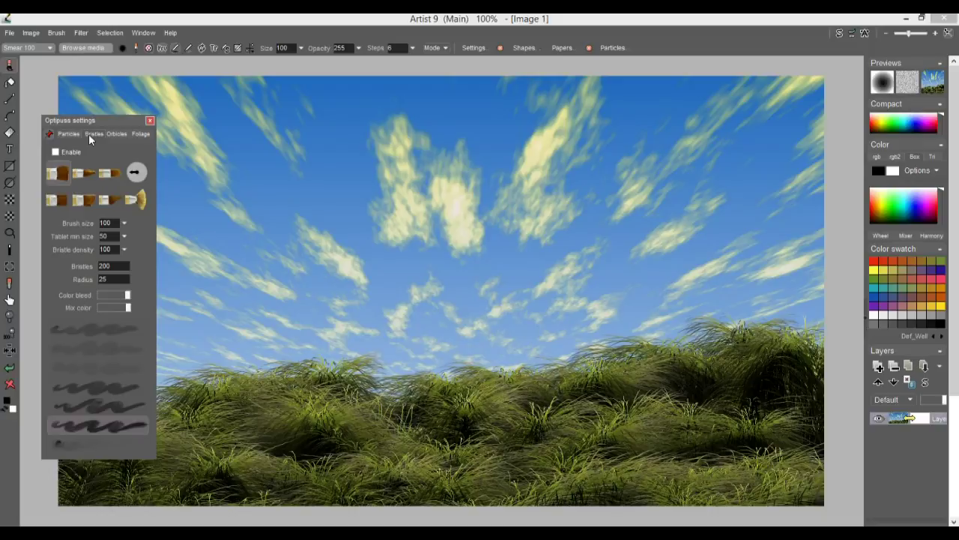
pyautogui.click(66, 154)
pyautogui.click(136, 199)
pyautogui.moveTo(495, 362)
pyautogui.mouseDown()
pyautogui.moveTo(492, 337)
pyautogui.moveTo(613, 462)
pyautogui.moveTo(374, 325)
pyautogui.moveTo(389, 255)
pyautogui.moveTo(652, 240)
pyautogui.moveTo(336, 328)
pyautogui.moveTo(626, 205)
pyautogui.moveTo(578, 374)
pyautogui.mouseUp()
pyautogui.click(98, 367)
pyautogui.click(107, 307)
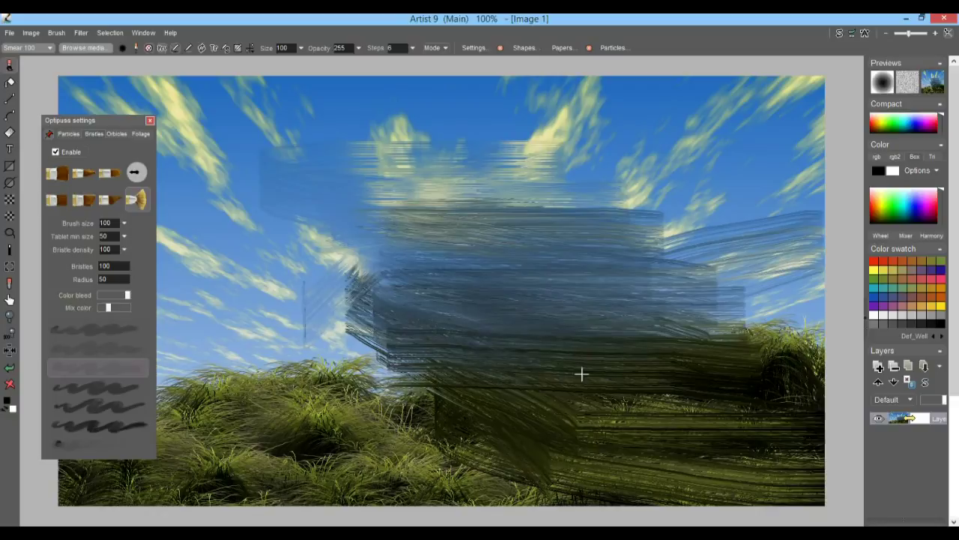
# Enable Orbicles with the cube-shaped brush and paint long winding strokes across the landscape.
pyautogui.click(116, 132)
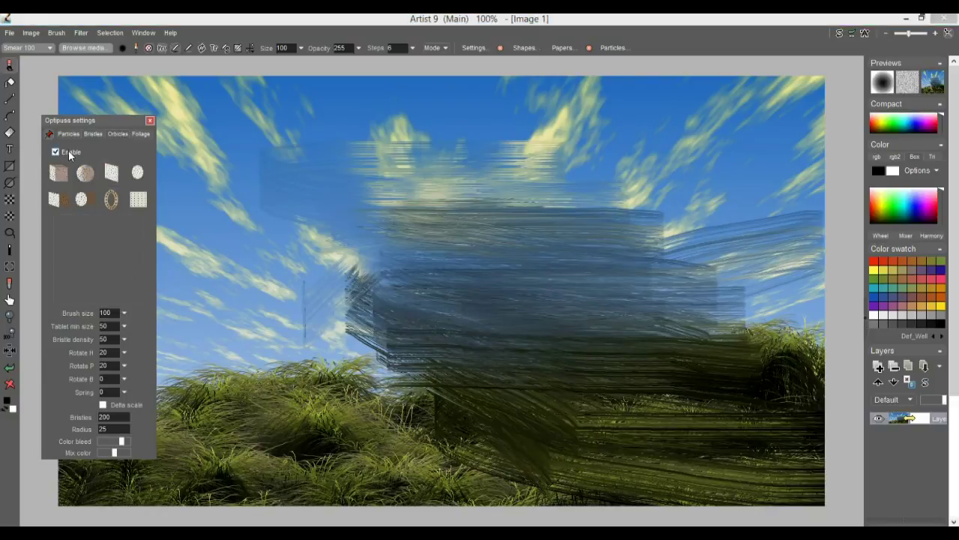
pyautogui.click(59, 174)
pyautogui.scroll(-2, 116, 238)
pyautogui.moveTo(216, 153)
pyautogui.mouseDown()
pyautogui.moveTo(345, 131)
pyautogui.moveTo(292, 189)
pyautogui.moveTo(381, 273)
pyautogui.moveTo(651, 300)
pyautogui.moveTo(477, 156)
pyautogui.moveTo(584, 149)
pyautogui.moveTo(646, 286)
pyautogui.moveTo(766, 428)
pyautogui.moveTo(562, 457)
pyautogui.moveTo(249, 347)
pyautogui.moveTo(256, 283)
pyautogui.moveTo(464, 330)
pyautogui.mouseUp()
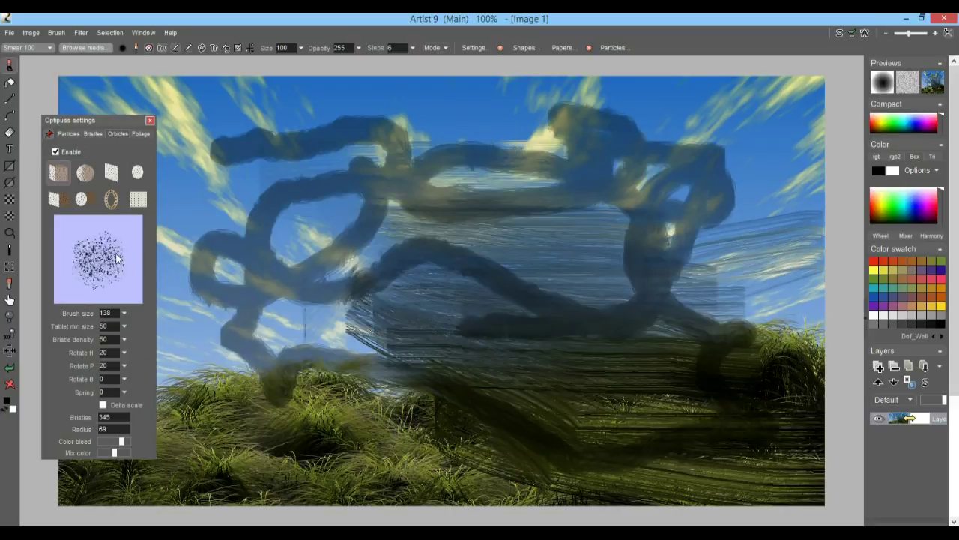
# Switch to the square-grid orbicle brush, set Spring to 97, and paint large sweeping loops on a cleared canvas.
pyautogui.click(138, 199)
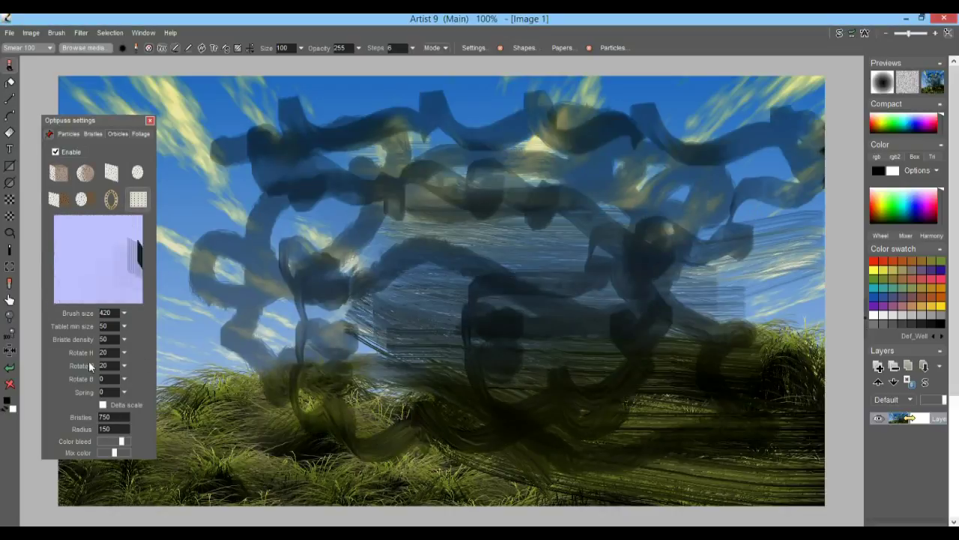
pyautogui.click(124, 392)
pyautogui.moveTo(104, 406); pyautogui.dragTo(125, 407)
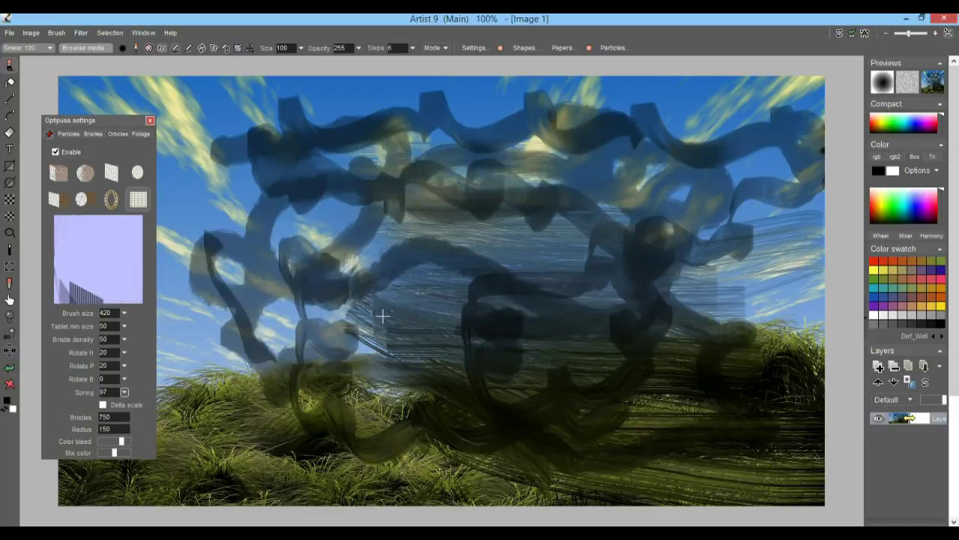
pyautogui.click(10, 384)
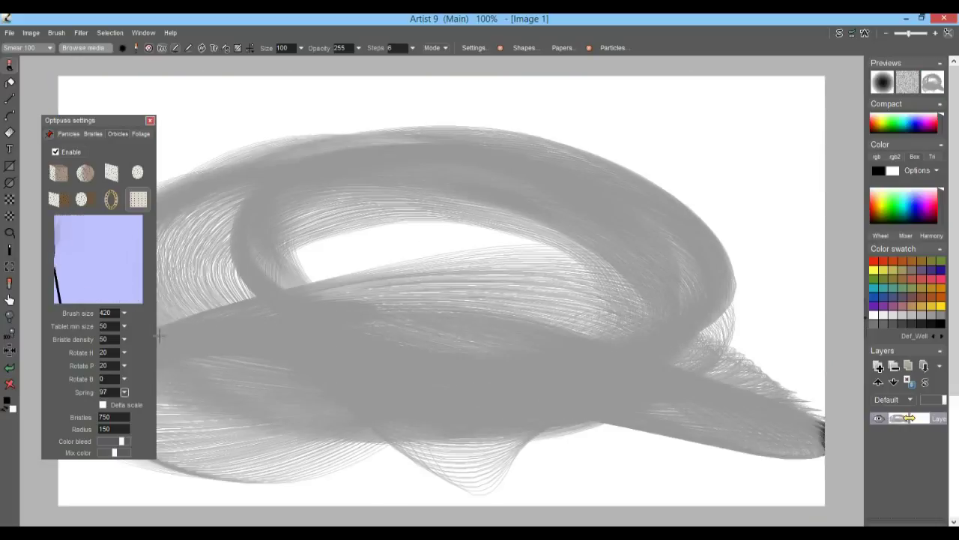
# Enable Foliage and plant one tree with the current foliage settings on the grey loops.
pyautogui.click(141, 134)
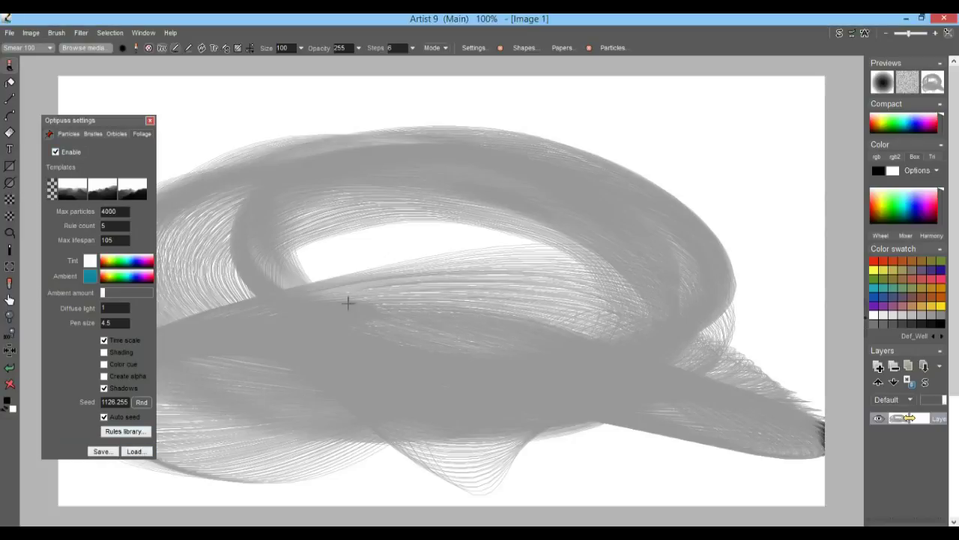
pyautogui.click(320, 391)
# Load the Classic 10.fol foliage preset and plant two trees on the canvas.
pyautogui.click(134, 451)
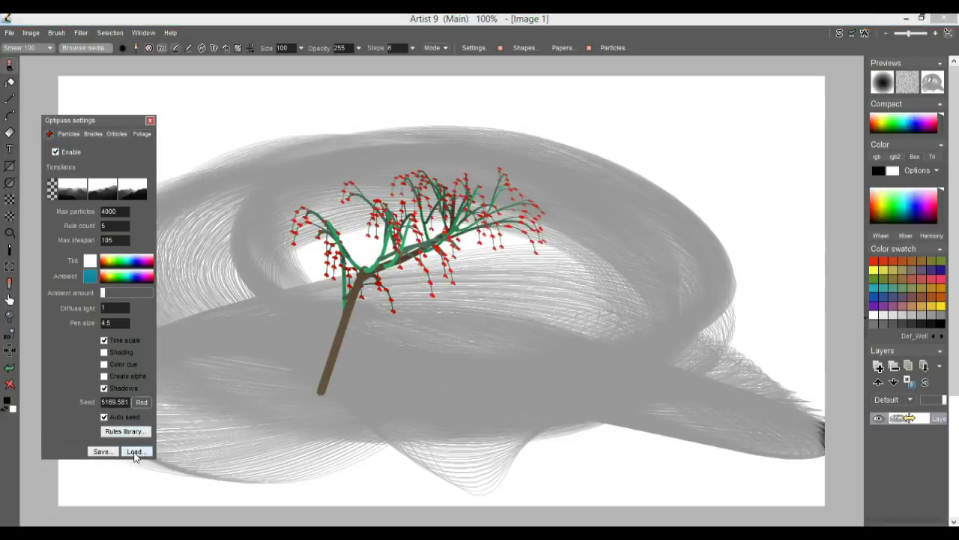
pyautogui.doubleClick(65, 305)
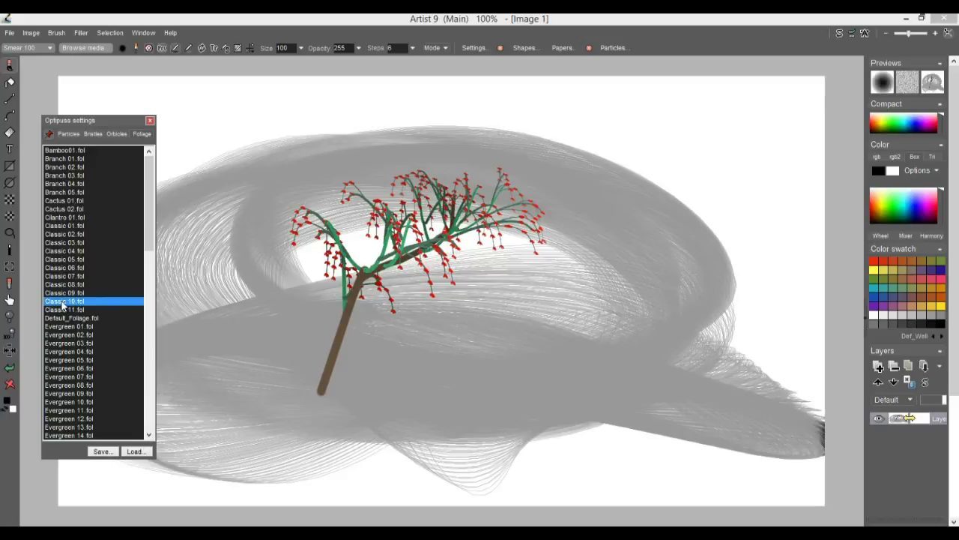
pyautogui.click(484, 407)
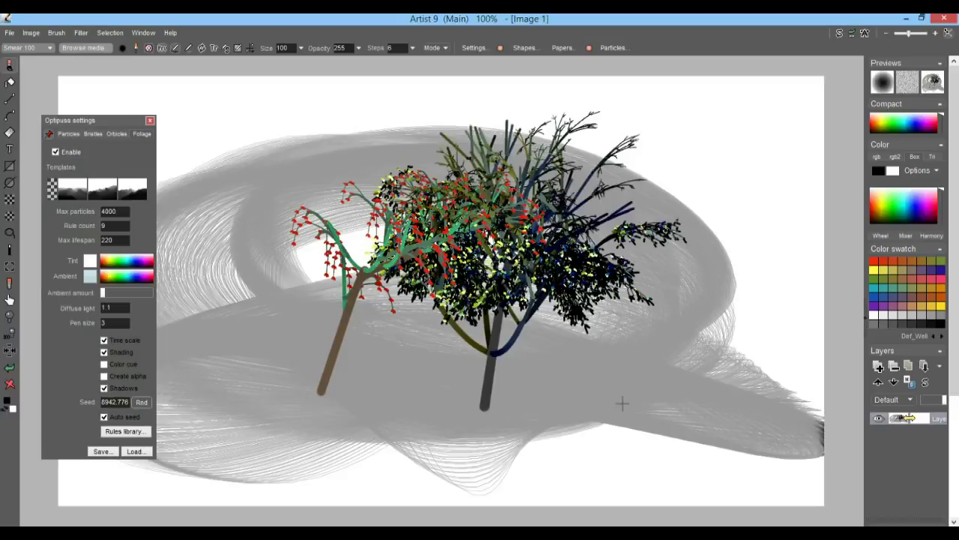
pyautogui.click(239, 473)
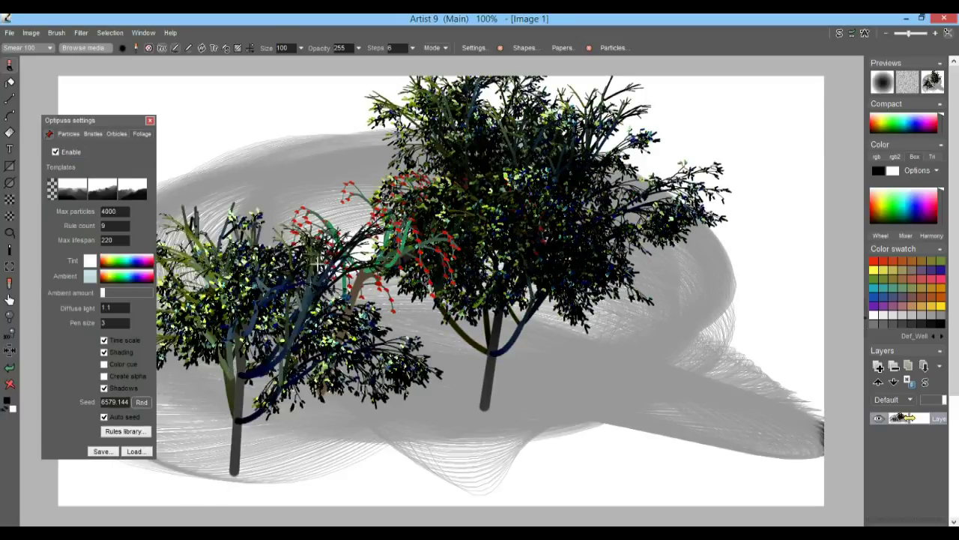
# Load another Classic foliage preset and plant one tree with Shading on and one with Shading off.
pyautogui.click(134, 451)
pyautogui.doubleClick(86, 246)
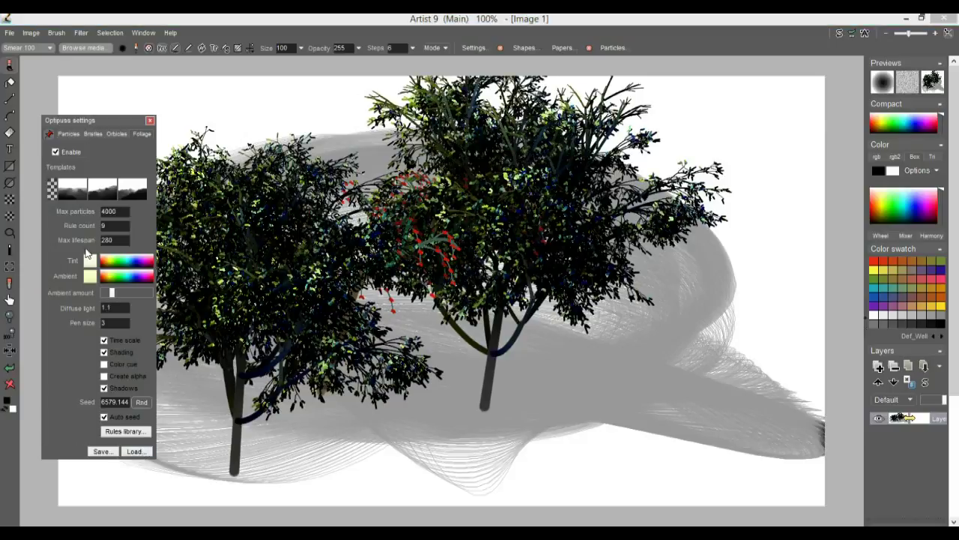
pyautogui.click(699, 477)
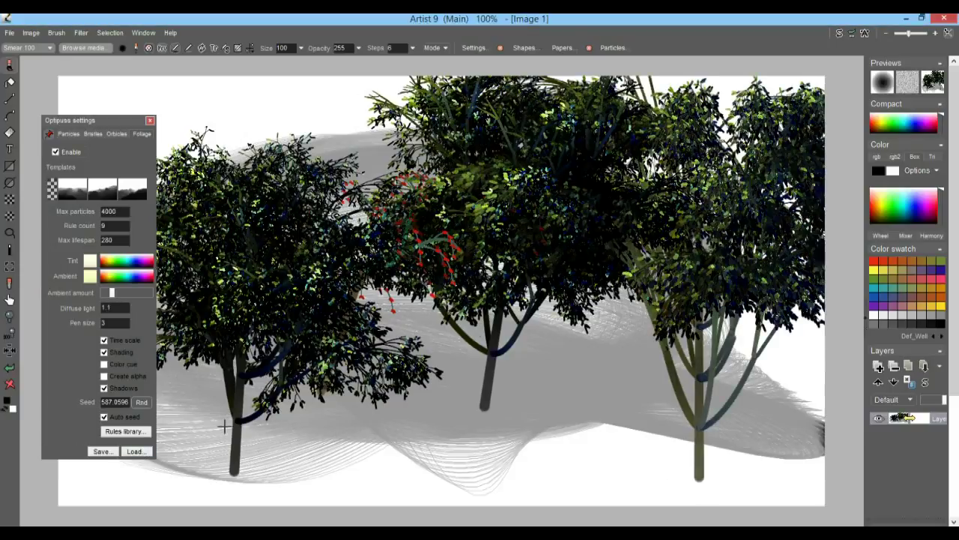
pyautogui.click(104, 352)
pyautogui.click(422, 456)
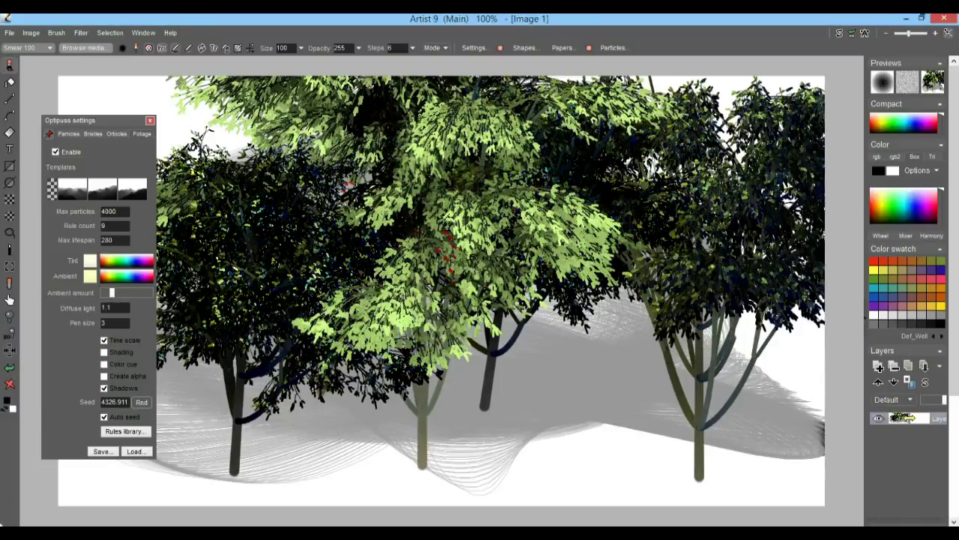
# Clear the canvas and plant five unshaded trees, four along the bottom edge and one higher at the far right.
pyautogui.click(11, 384)
pyautogui.click(377, 504)
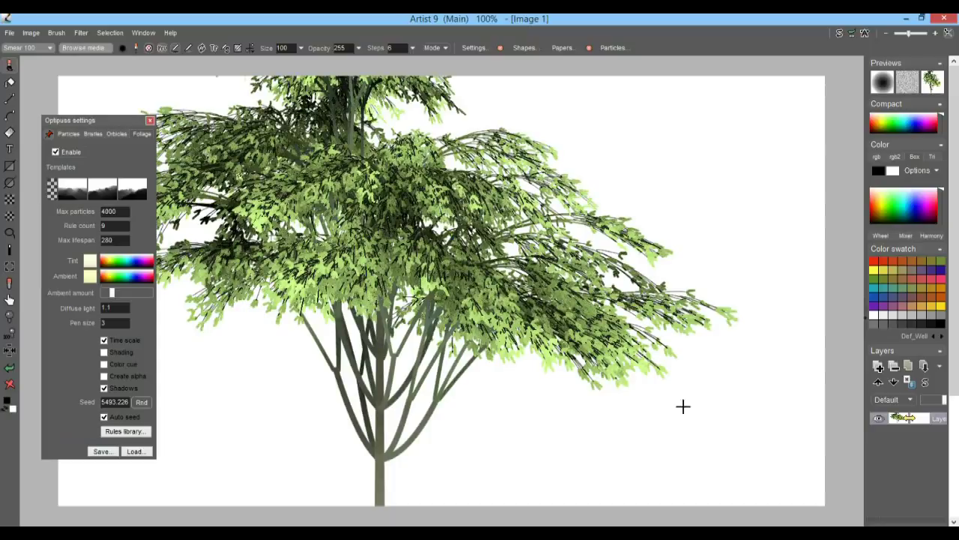
pyautogui.click(572, 512)
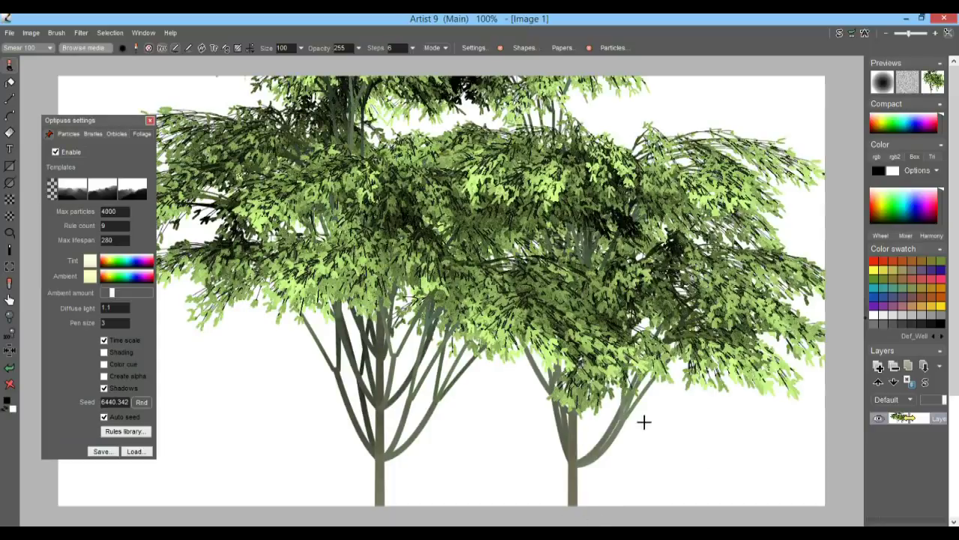
pyautogui.click(213, 496)
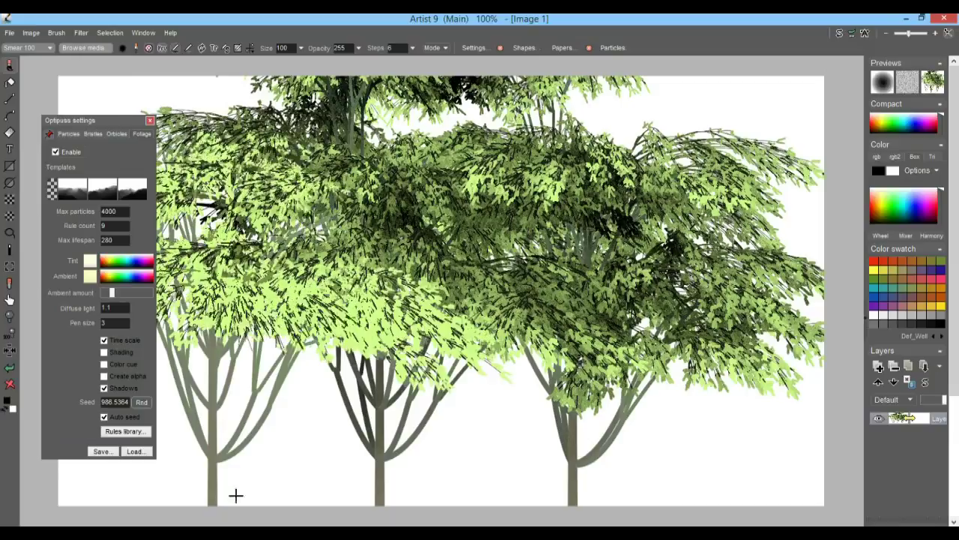
pyautogui.click(476, 499)
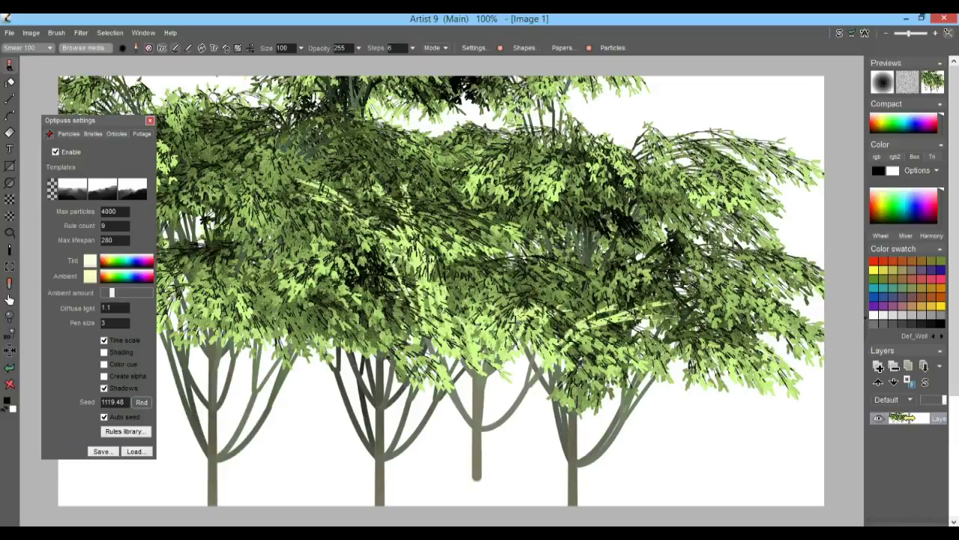
pyautogui.click(763, 212)
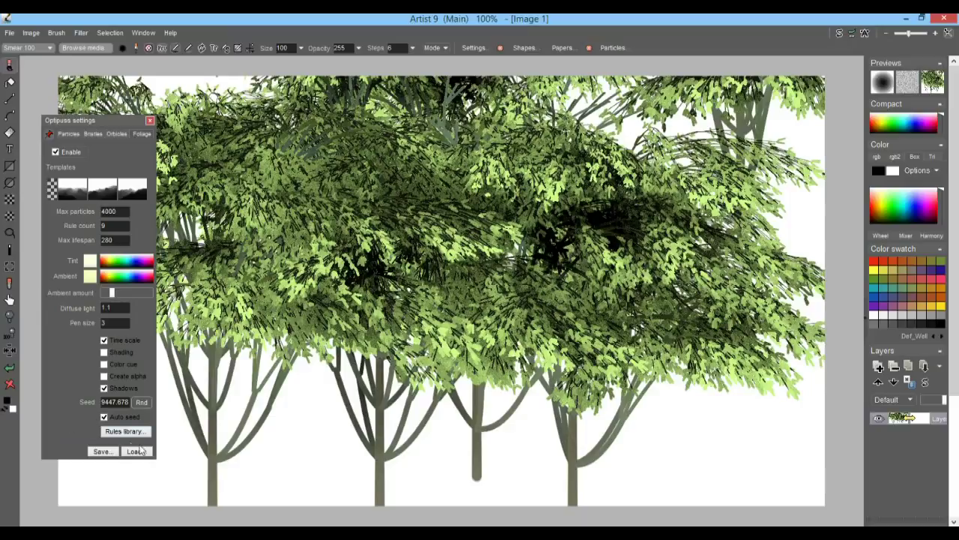
# Load the Evergreen 11.fol foliage preset and plant one evergreen among the tree trunks.
pyautogui.click(135, 452)
pyautogui.doubleClick(77, 410)
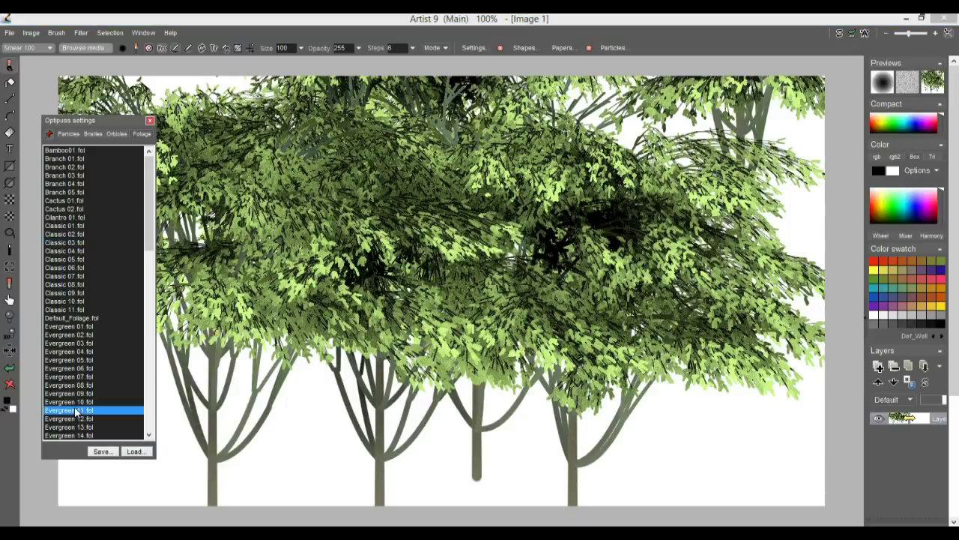
pyautogui.click(272, 418)
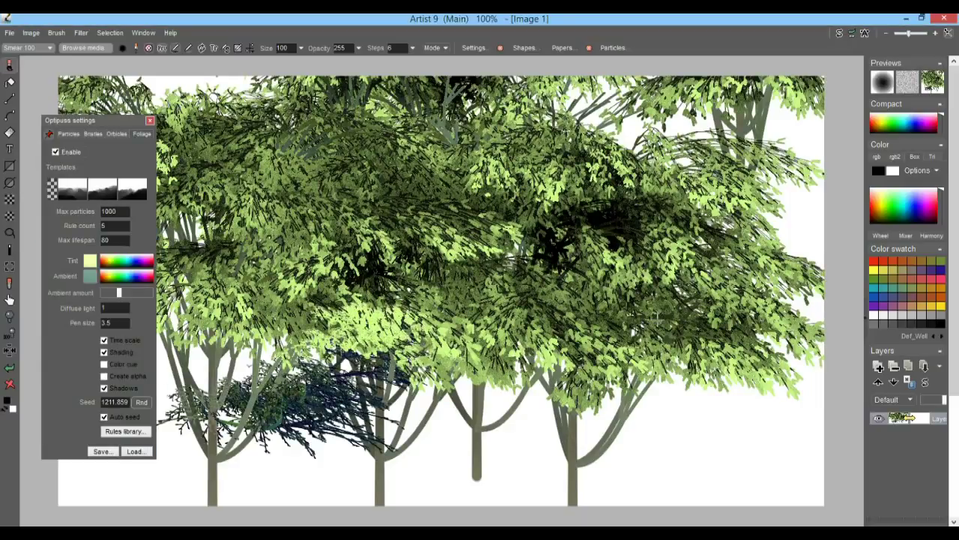
# Clear the canvas and plant four evergreens along its lower part.
pyautogui.click(9, 384)
pyautogui.click(231, 463)
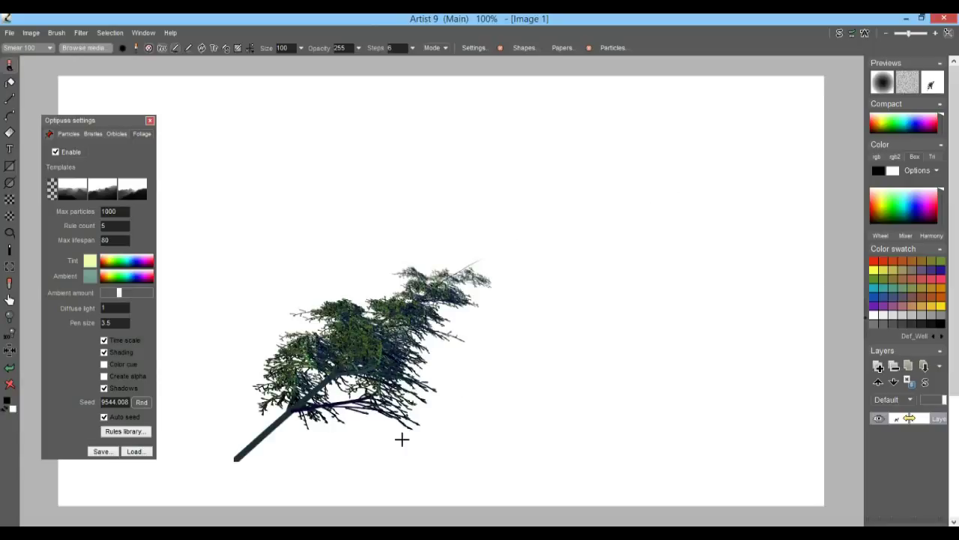
pyautogui.click(302, 457)
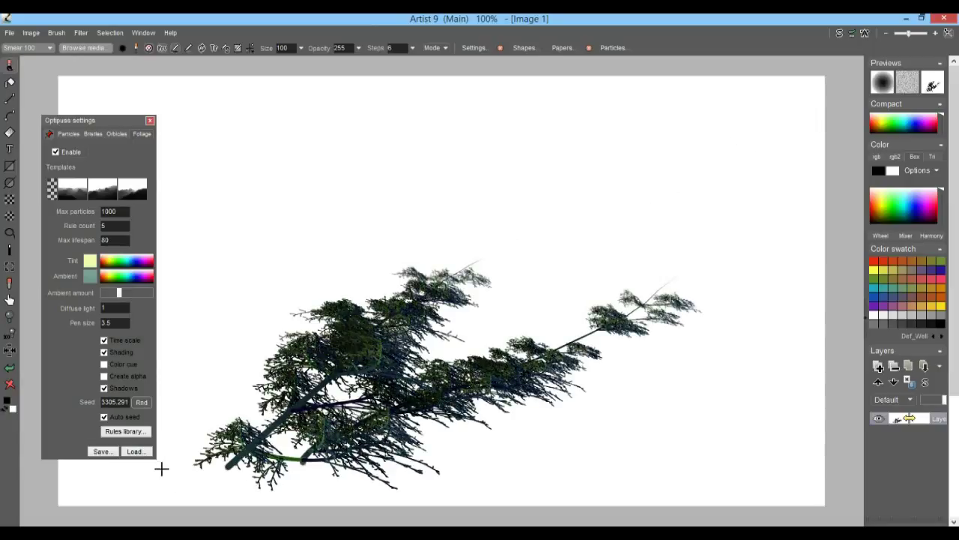
pyautogui.click(161, 469)
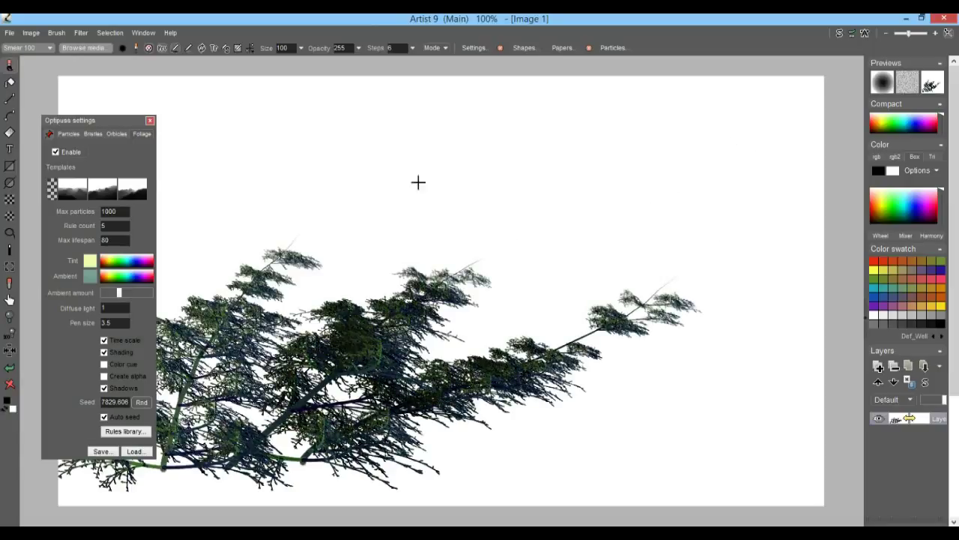
pyautogui.click(449, 457)
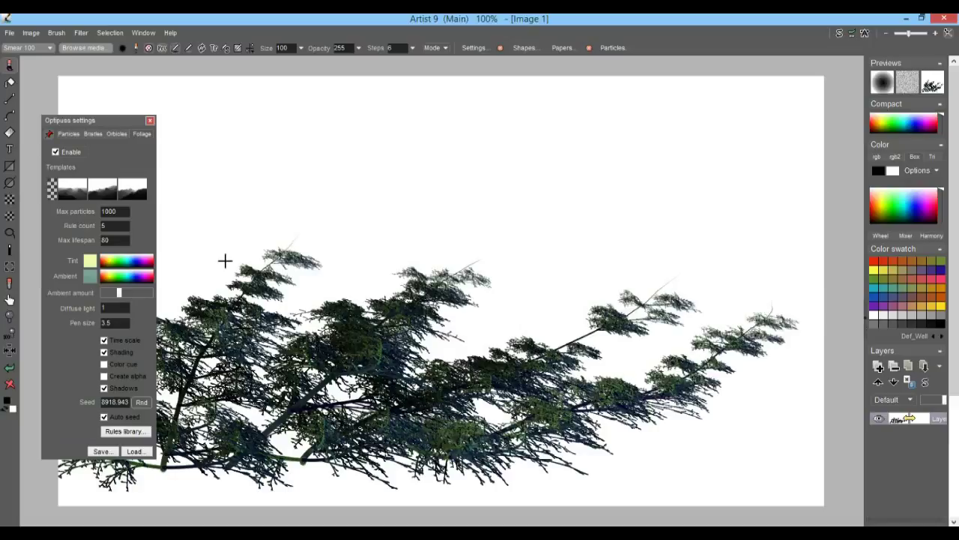
# Load the WinterBranches.opt particle preset and paint bare branches along the bottom of the evergreens.
pyautogui.click(70, 134)
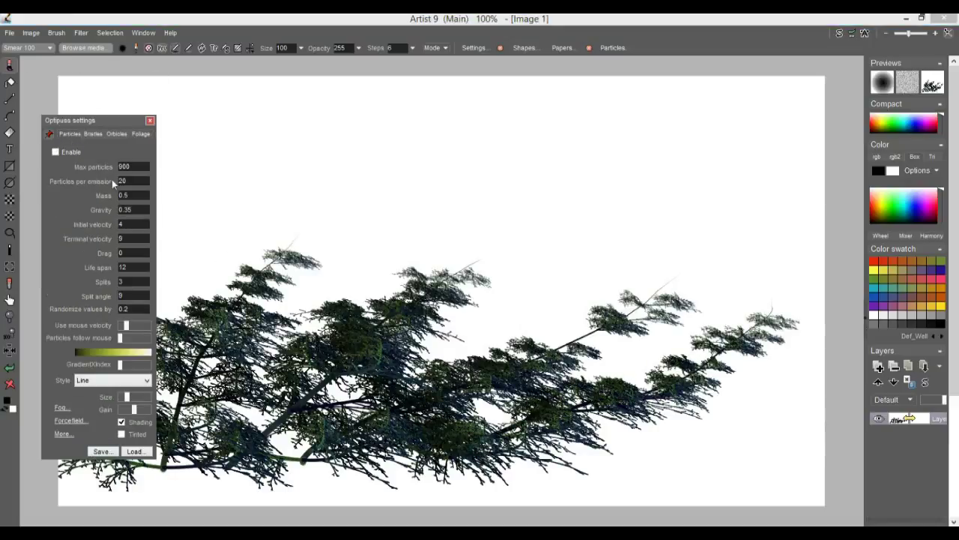
pyautogui.click(134, 451)
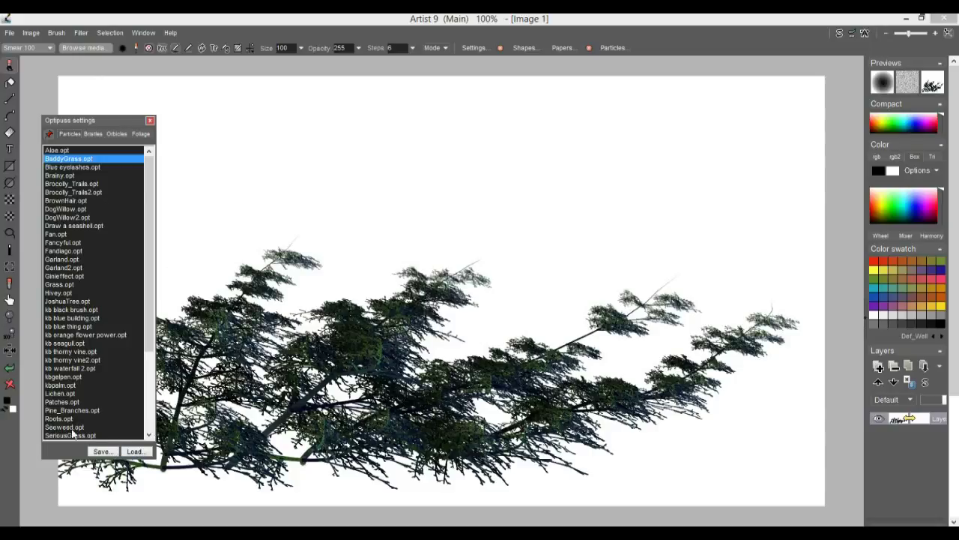
pyautogui.scroll(-5, 137, 424)
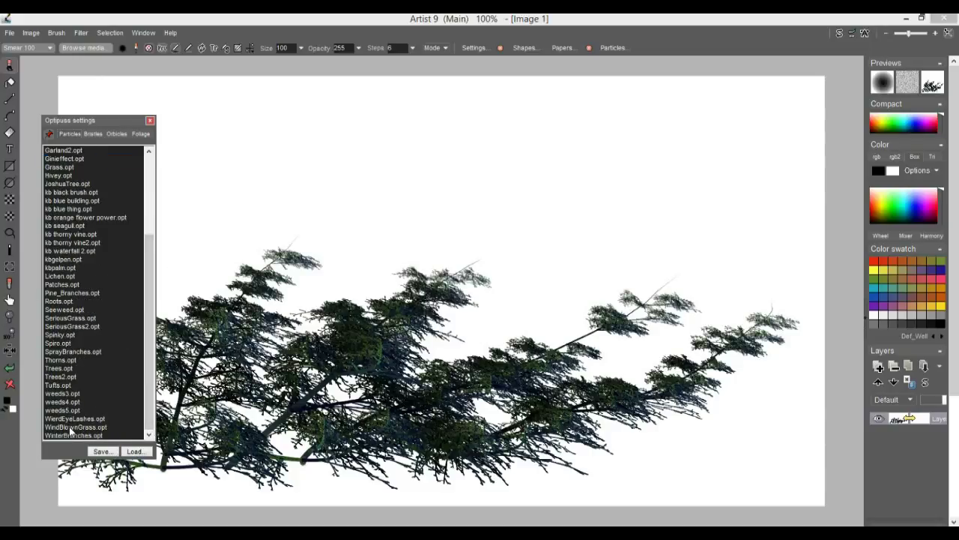
pyautogui.doubleClick(72, 434)
pyautogui.moveTo(653, 479)
pyautogui.mouseDown()
pyautogui.moveTo(695, 486)
pyautogui.moveTo(193, 487)
pyautogui.mouseUp()
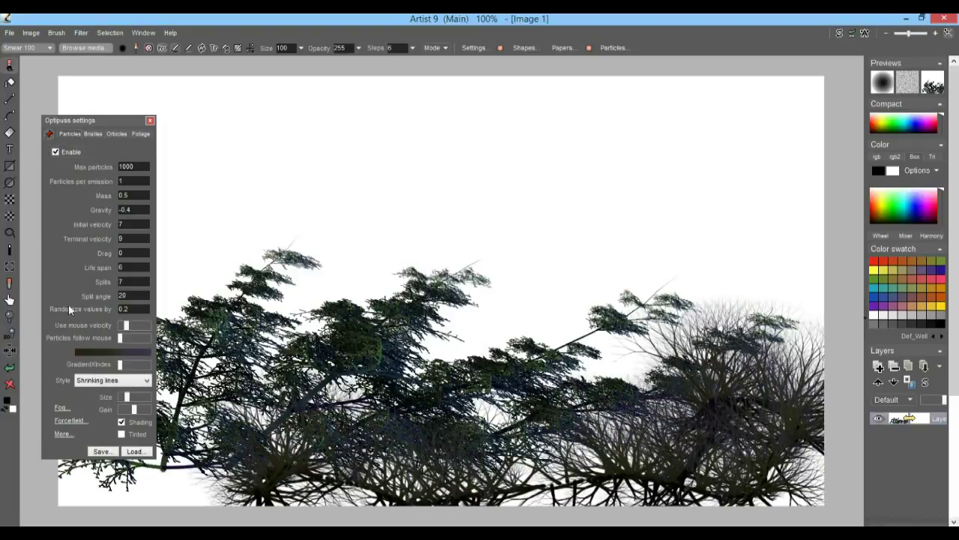
# Load a grass particle preset and paint green grass across the bottom of the canvas in front of the trees.
pyautogui.click(135, 452)
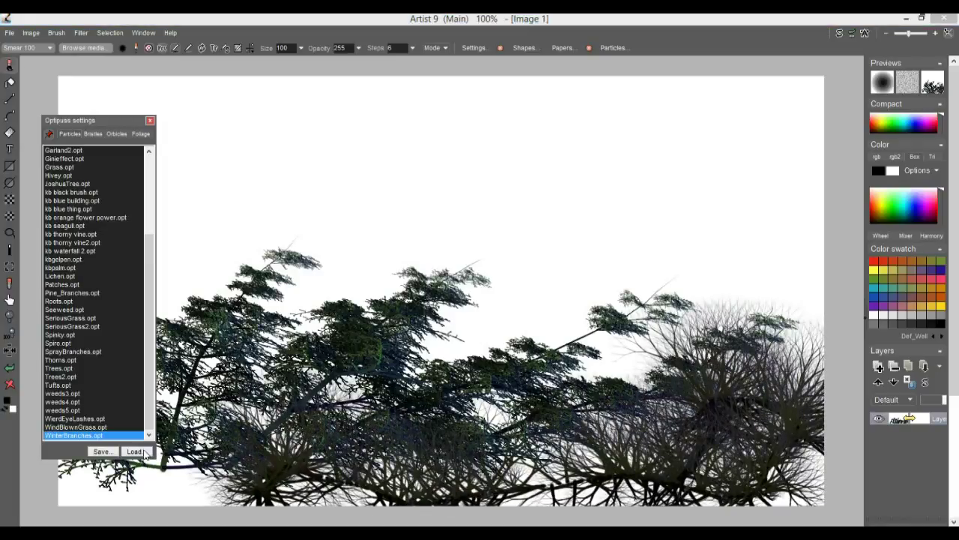
pyautogui.click(149, 169)
pyautogui.click(68, 159)
pyautogui.doubleClick(68, 159)
pyautogui.moveTo(322, 478)
pyautogui.mouseDown()
pyautogui.moveTo(357, 484)
pyautogui.moveTo(187, 480)
pyautogui.moveTo(143, 500)
pyautogui.moveTo(652, 472)
pyautogui.moveTo(814, 448)
pyautogui.moveTo(712, 502)
pyautogui.moveTo(487, 487)
pyautogui.moveTo(236, 487)
pyautogui.moveTo(73, 466)
pyautogui.moveTo(487, 518)
pyautogui.moveTo(760, 382)
pyautogui.mouseUp()
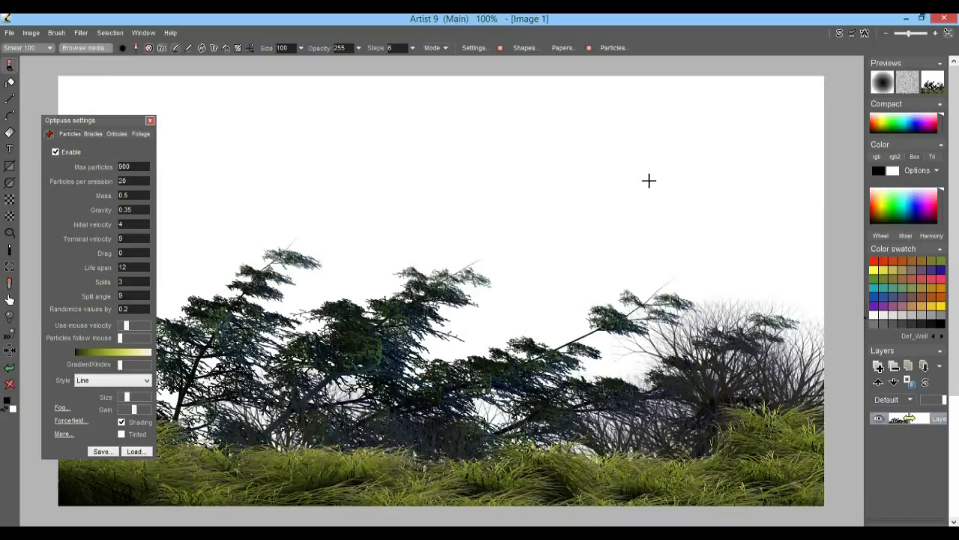
# Store a copy of the finished landscape image and close the Optipuss settings.
pyautogui.click(32, 34)
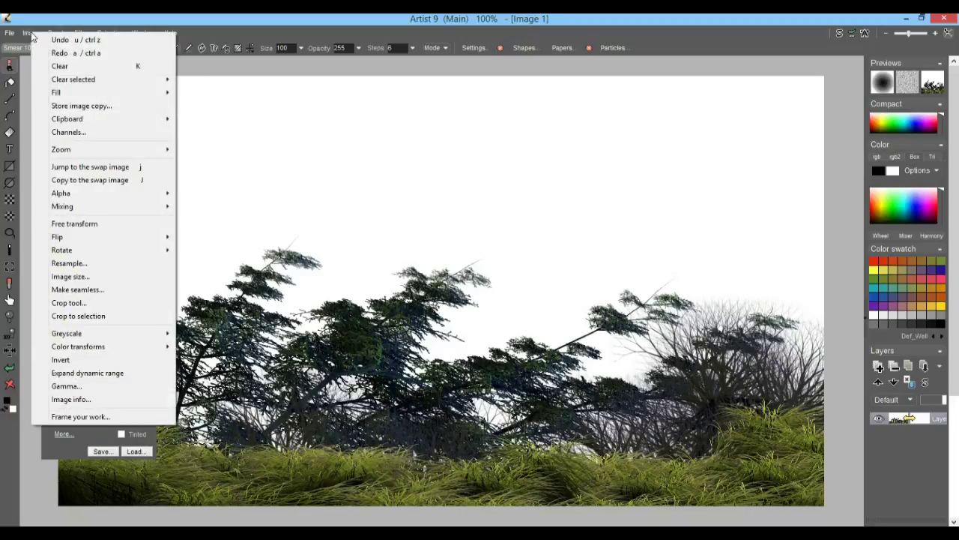
pyautogui.click(80, 106)
pyautogui.moveTo(60, 407); pyautogui.dragTo(41, 444)
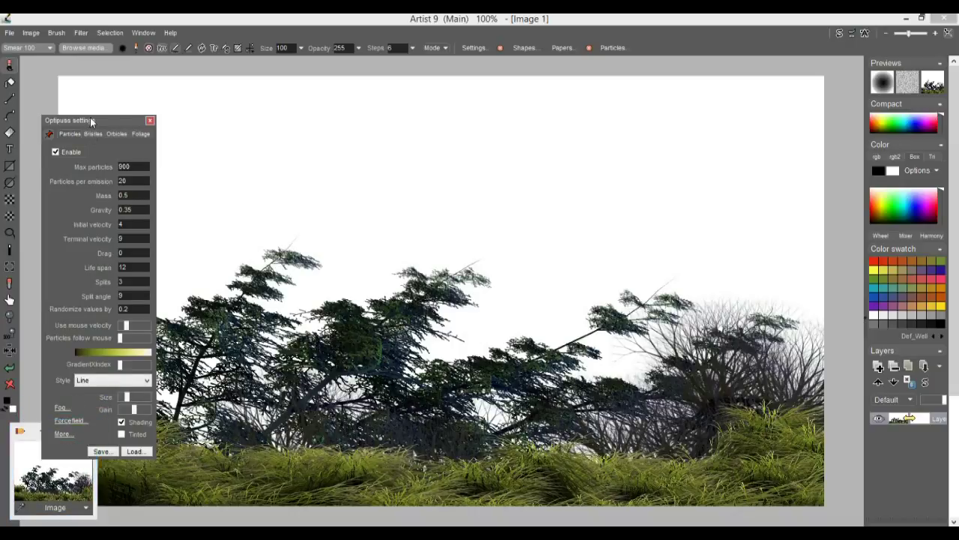
pyautogui.moveTo(90, 117); pyautogui.dragTo(81, 89)
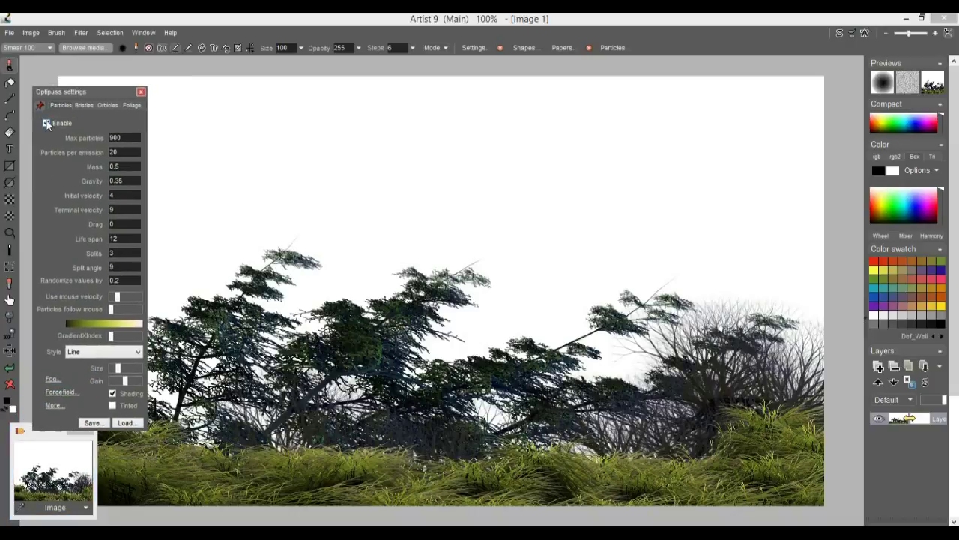
pyautogui.click(141, 91)
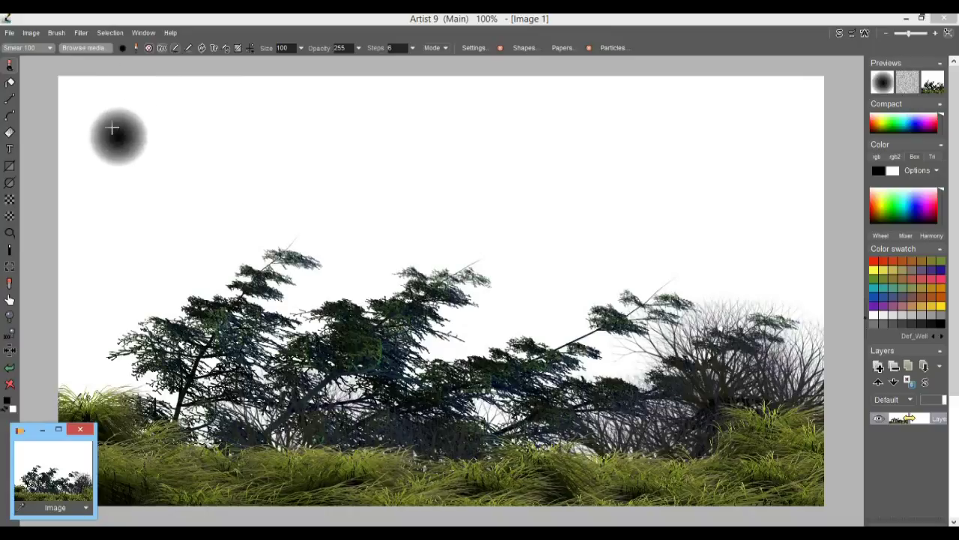
# Switch to the linear gradient tool and draw a diagonal gradient over the landscape using the current colors.
pyautogui.click(80, 33)
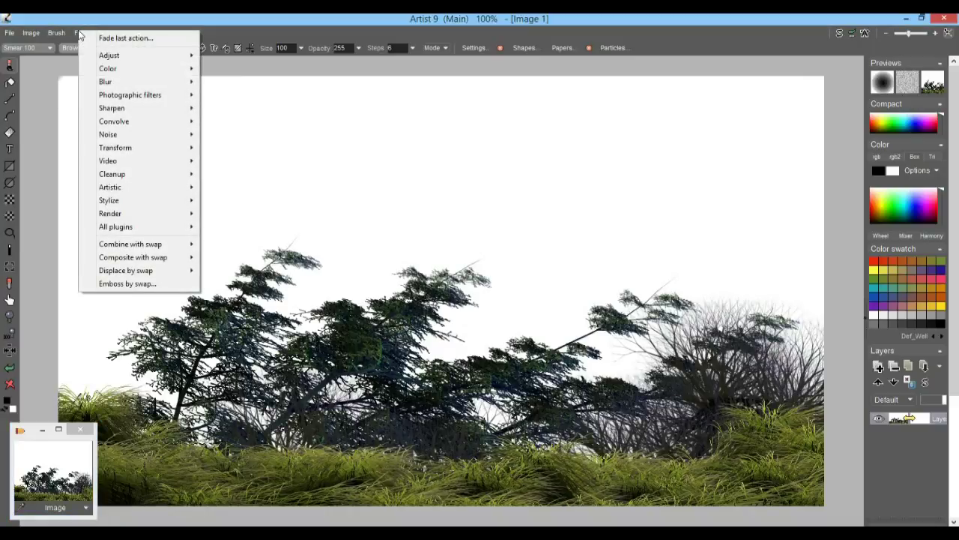
pyautogui.click(10, 132)
pyautogui.click(9, 132)
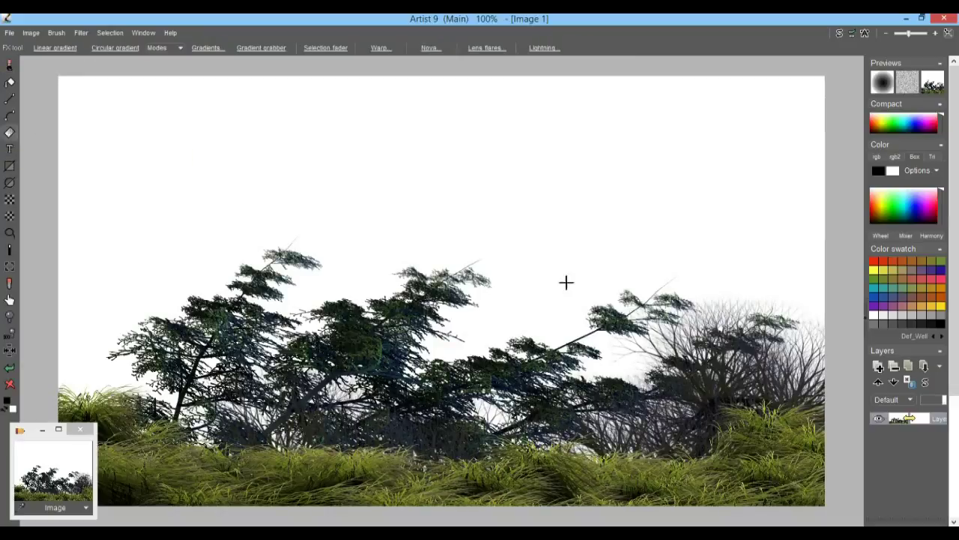
pyautogui.rightClick(10, 135)
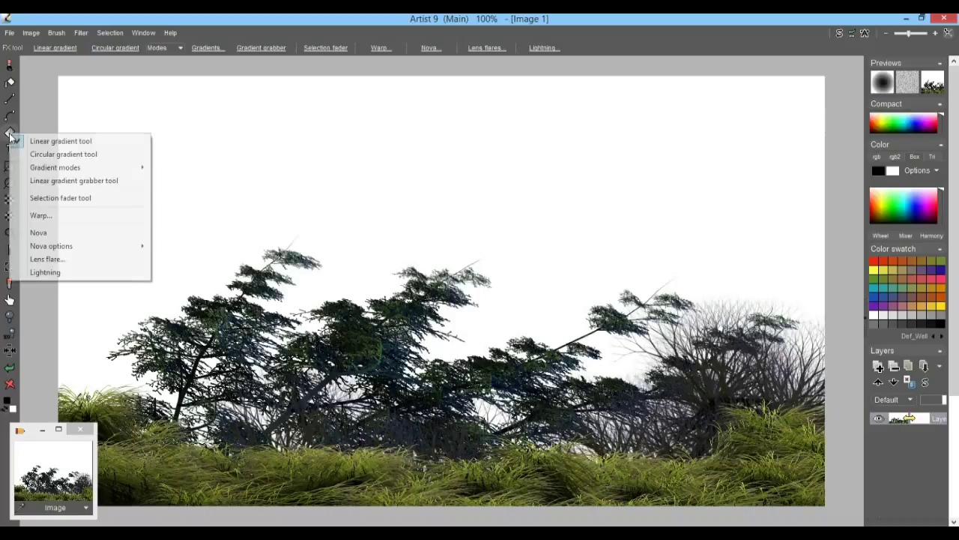
pyautogui.click(63, 141)
pyautogui.moveTo(276, 213); pyautogui.dragTo(473, 392)
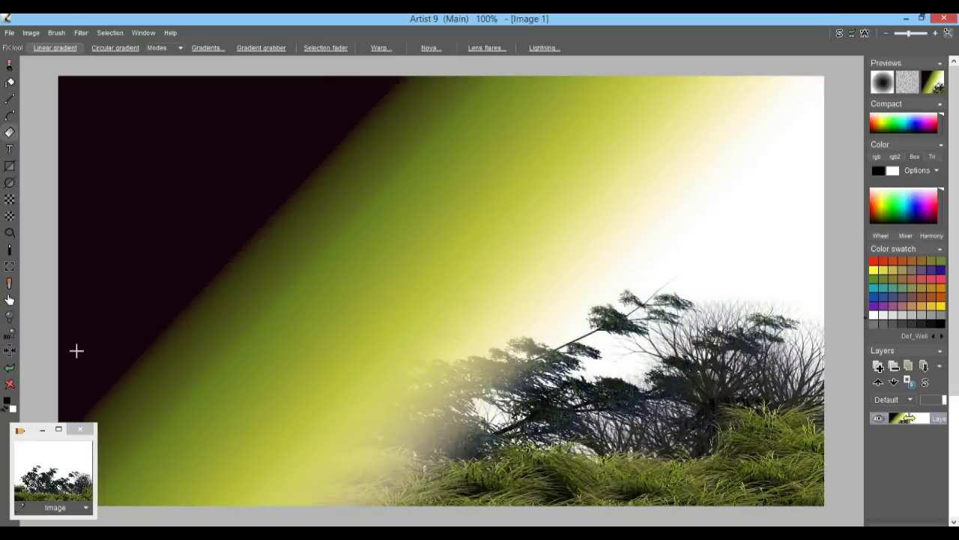
# Clear the canvas, choose the black-to-white gradient and draw it diagonally from the upper left to the lower right.
pyautogui.click(10, 382)
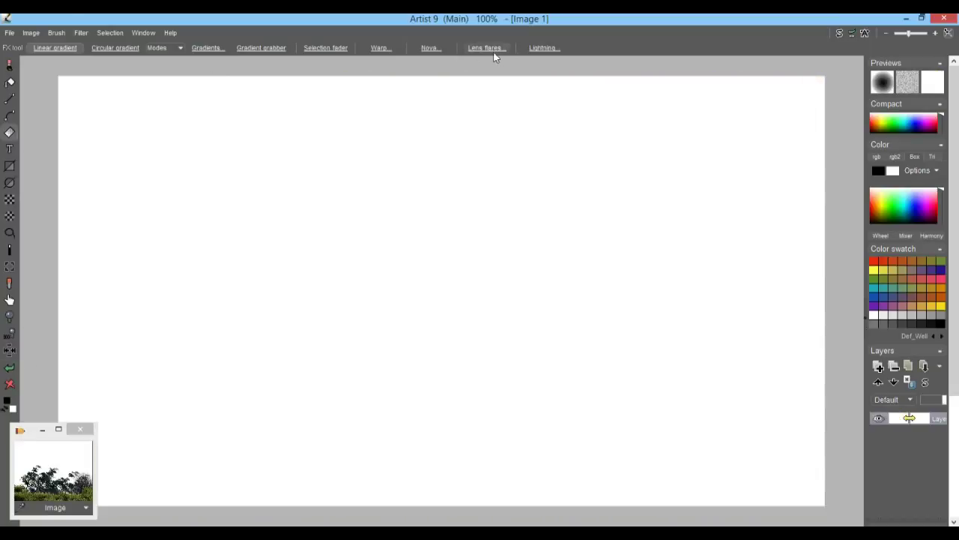
pyautogui.click(204, 48)
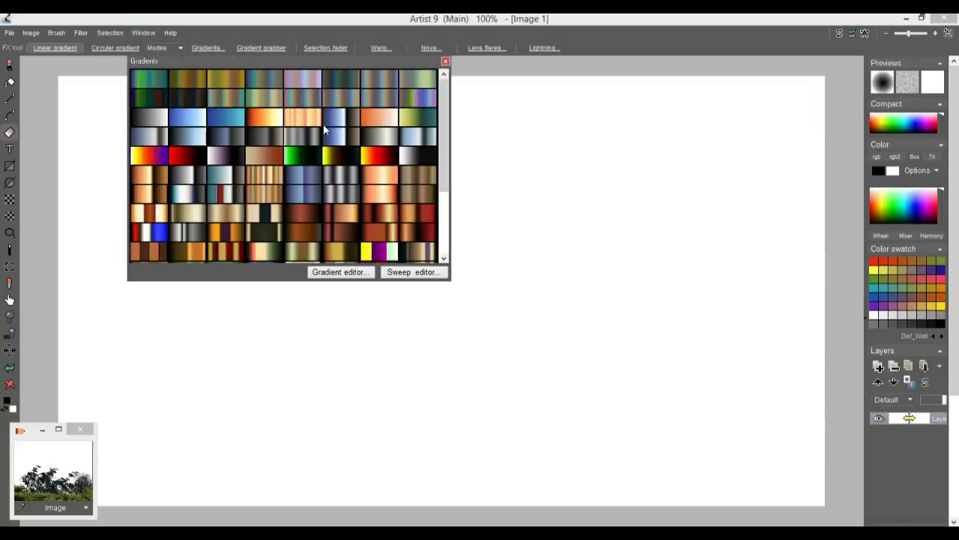
pyautogui.click(153, 117)
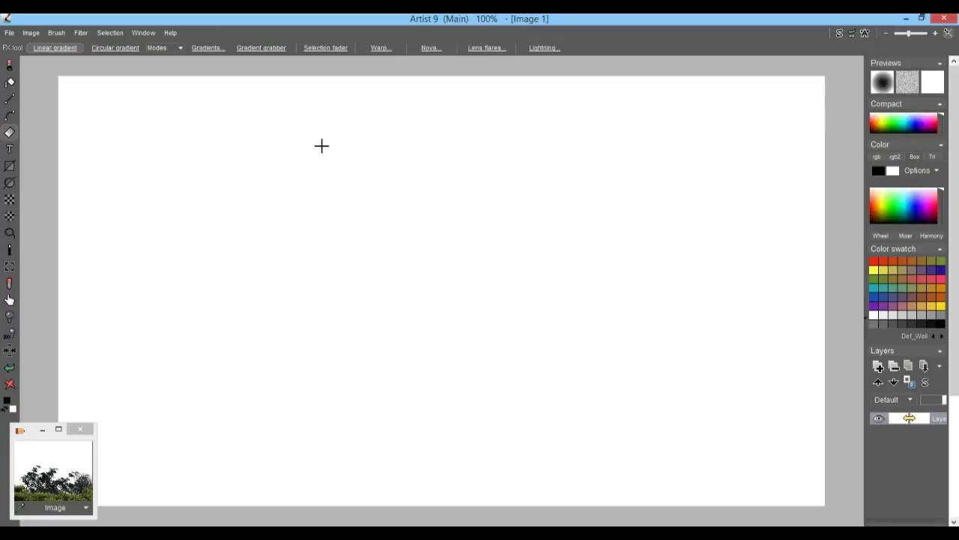
pyautogui.moveTo(190, 159); pyautogui.dragTo(561, 400)
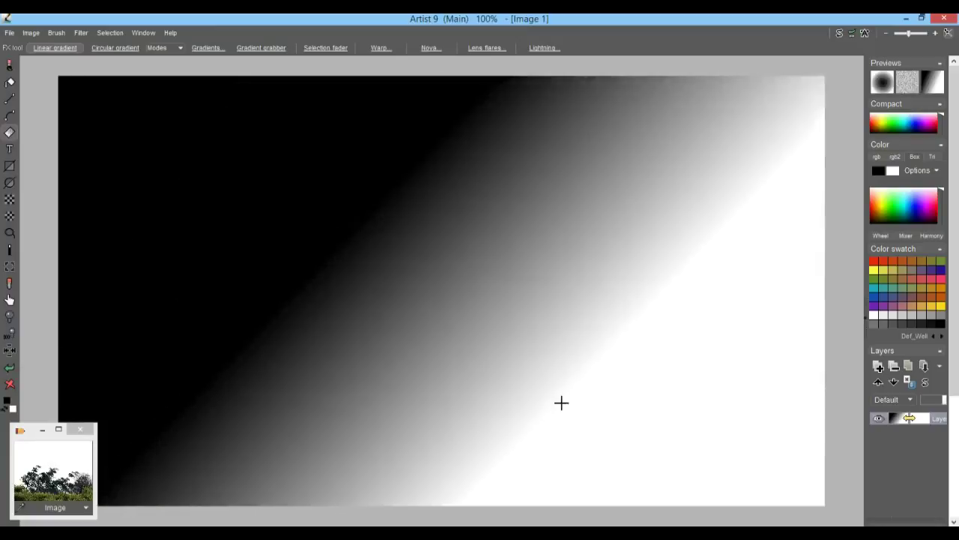
pyautogui.moveTo(364, 208); pyautogui.dragTo(574, 460)
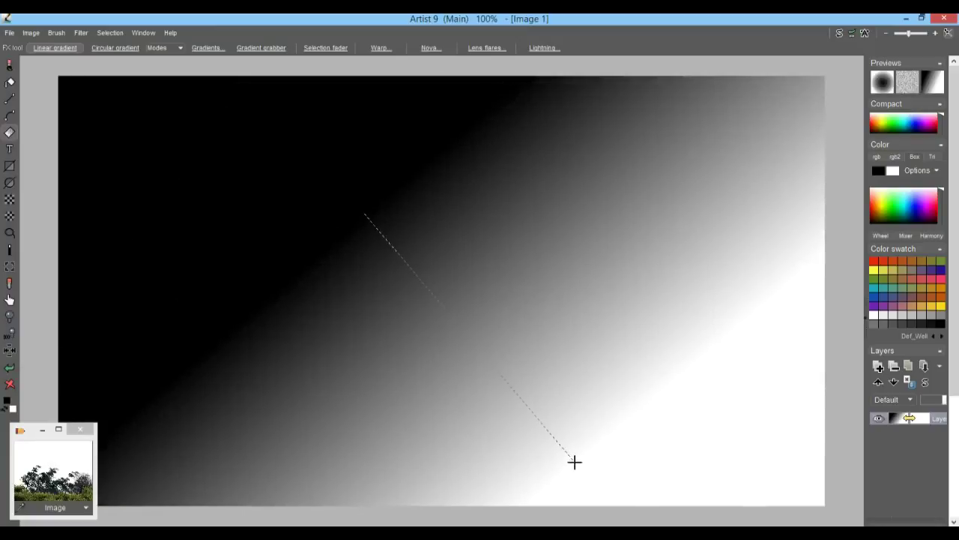
# Start the Plasma noise render filter on the gradient and set its mode to Difference.
pyautogui.click(80, 32)
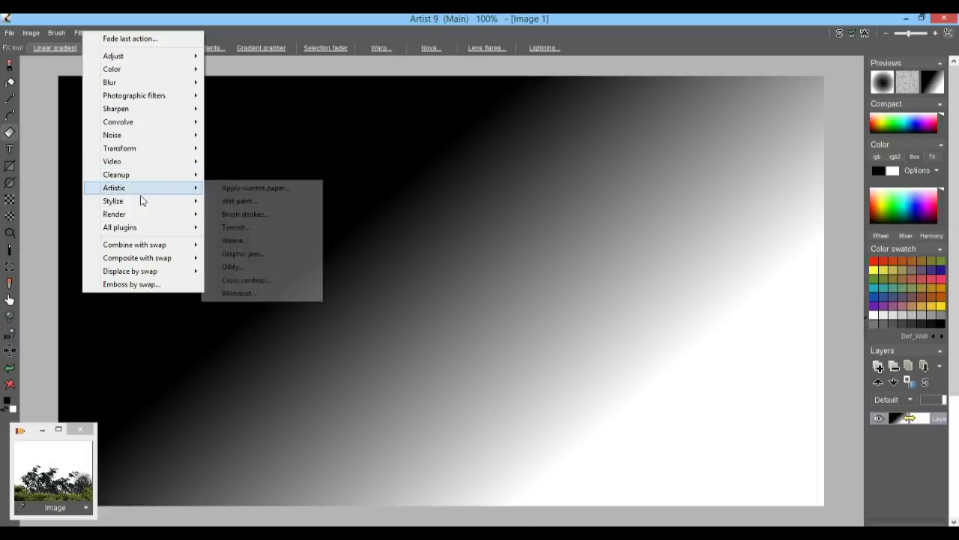
pyautogui.moveTo(143, 215)
pyautogui.click(242, 215)
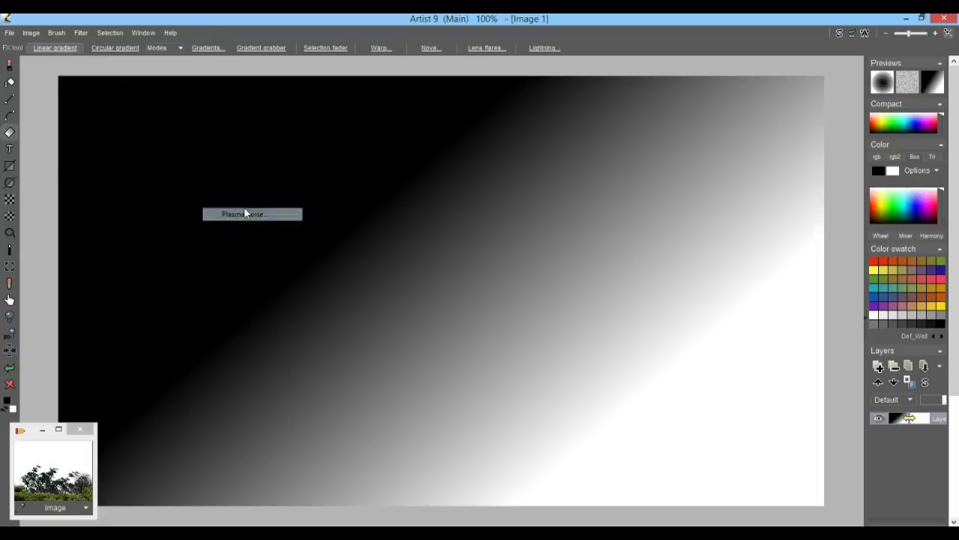
pyautogui.moveTo(479, 165); pyautogui.dragTo(150, 111)
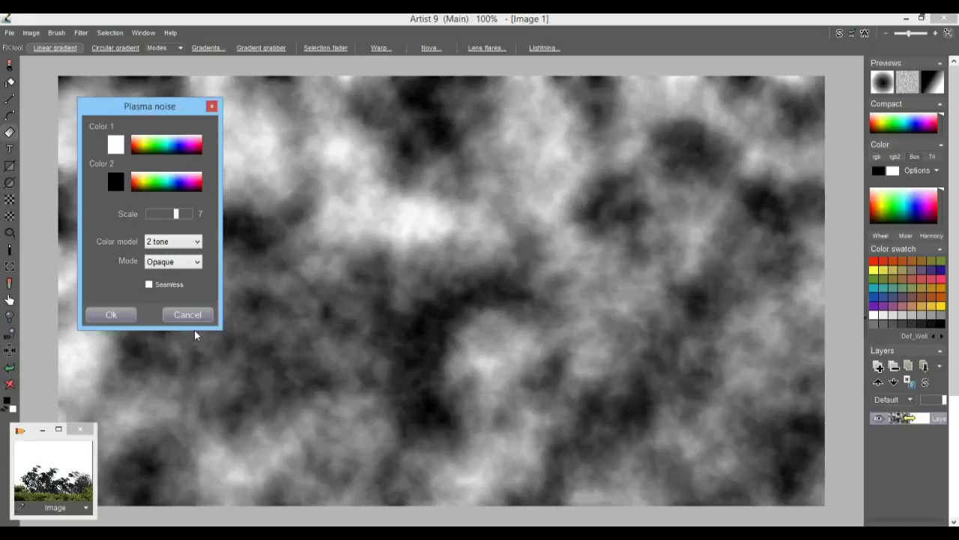
pyautogui.click(167, 266)
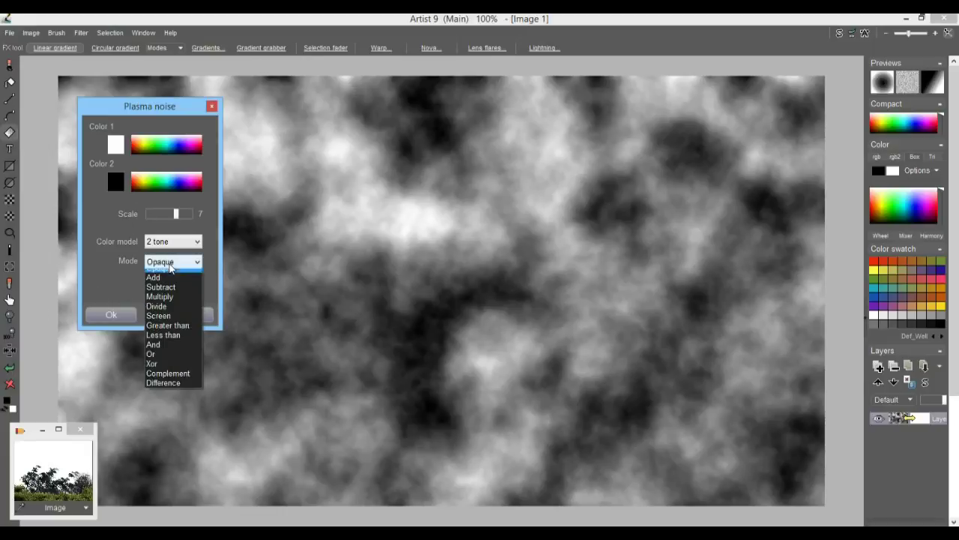
pyautogui.click(178, 389)
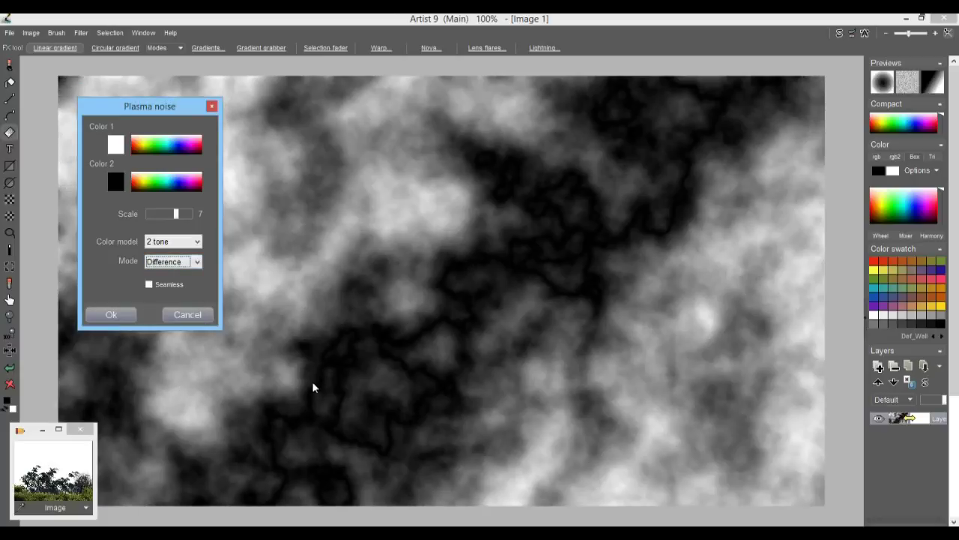
# Regenerate the plasma noise repeatedly at scales 8 and 9, settling on a pattern at scale 8.
pyautogui.click(185, 213)
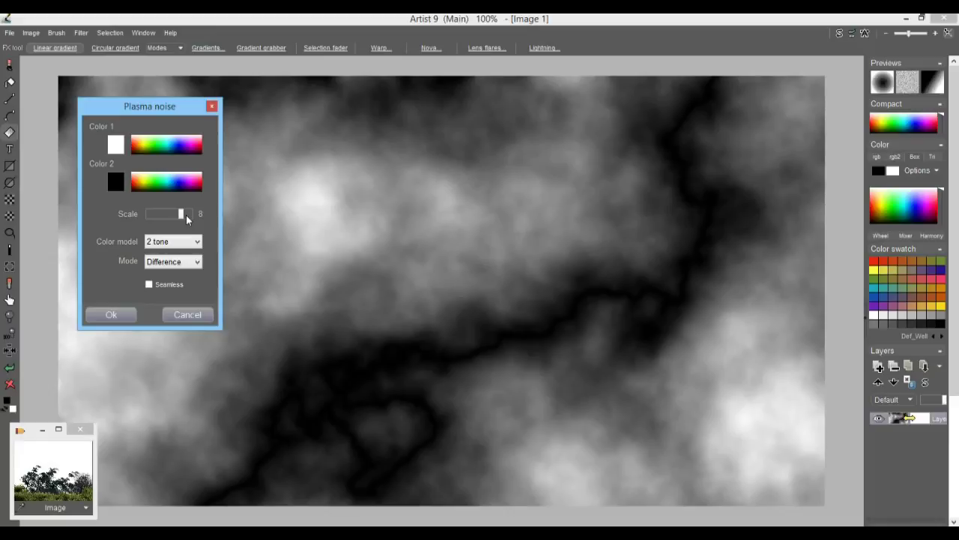
pyautogui.click(186, 214)
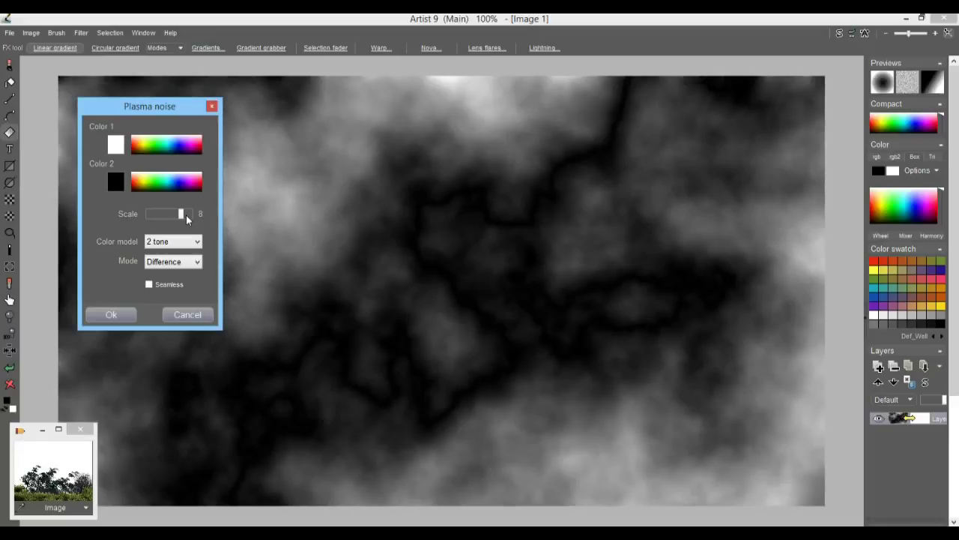
pyautogui.click(186, 215)
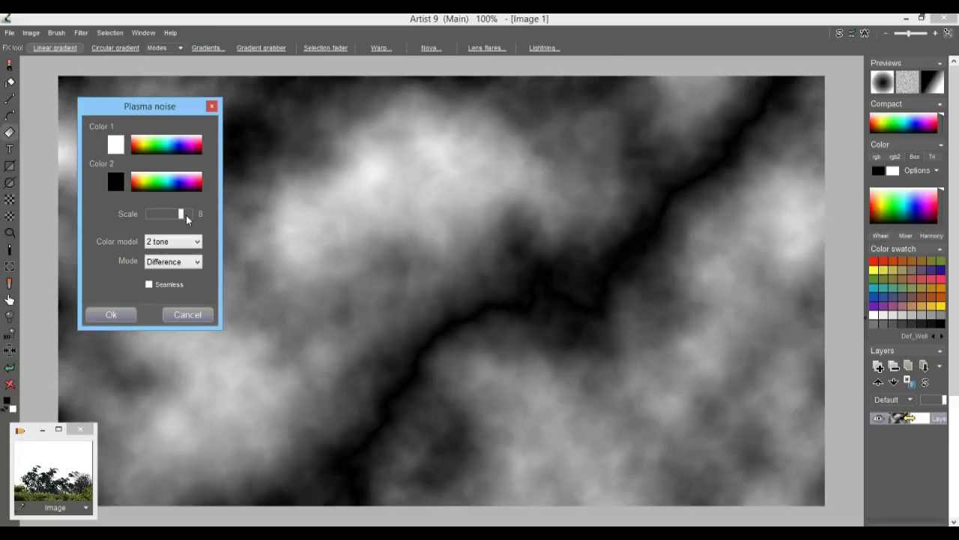
pyautogui.click(186, 215)
pyautogui.click(187, 215)
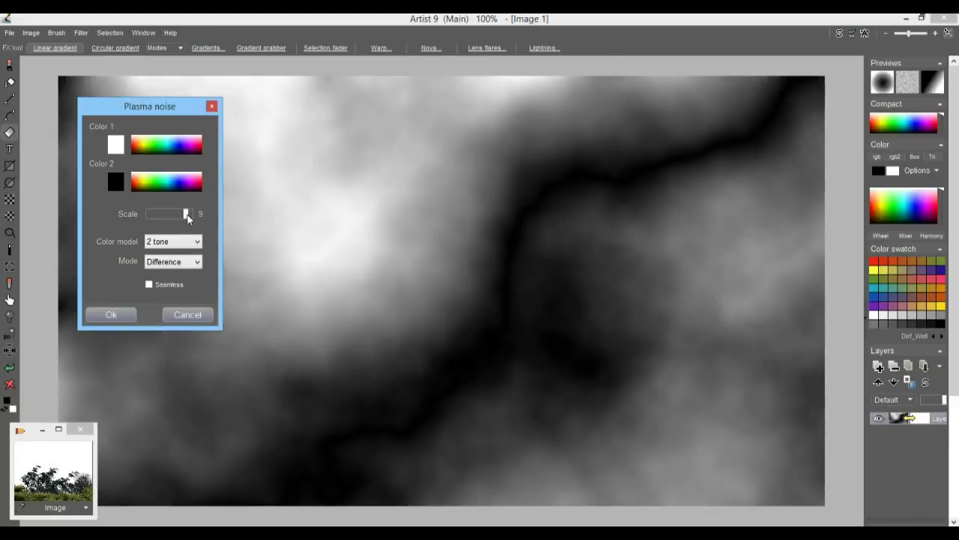
pyautogui.click(188, 215)
pyautogui.click(187, 215)
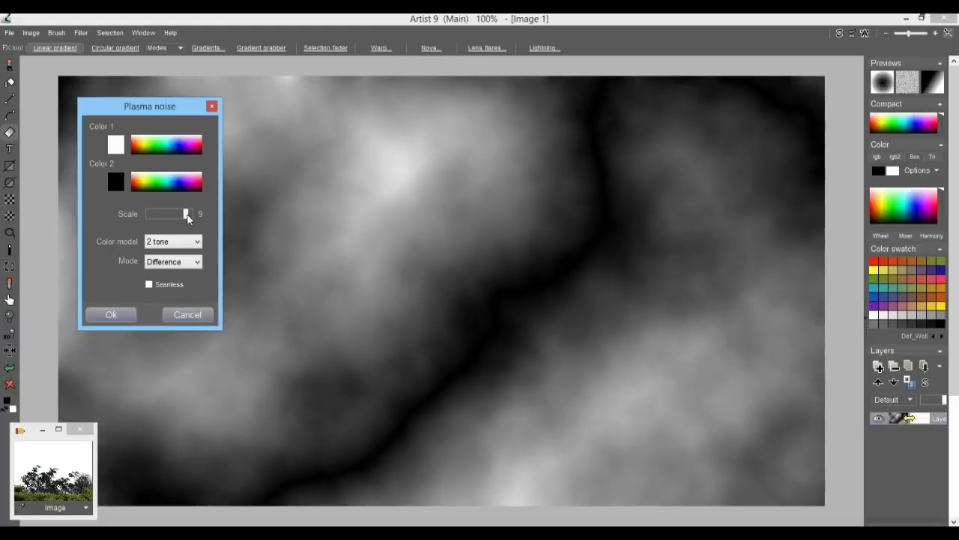
pyautogui.click(187, 215)
pyautogui.click(187, 215)
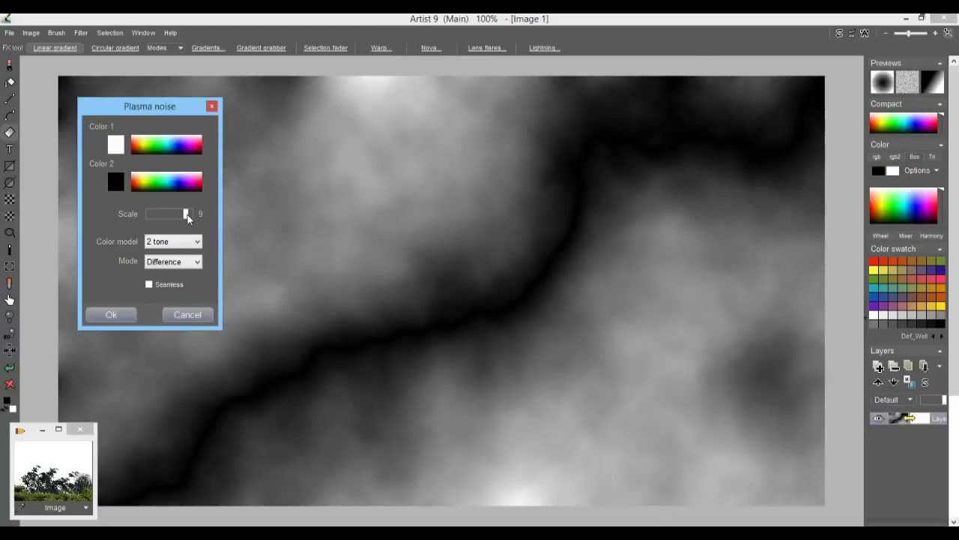
pyautogui.click(187, 215)
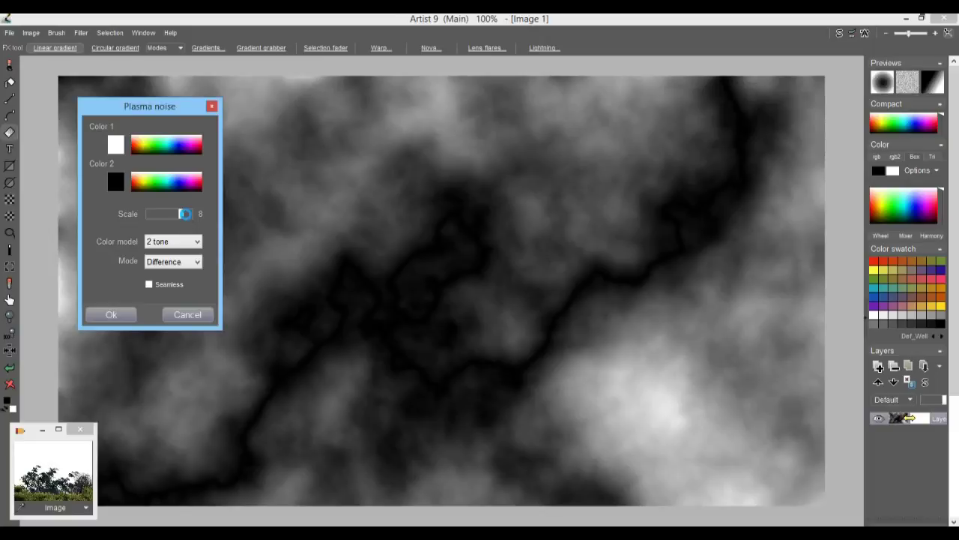
pyautogui.press('Left')
pyautogui.click(186, 213)
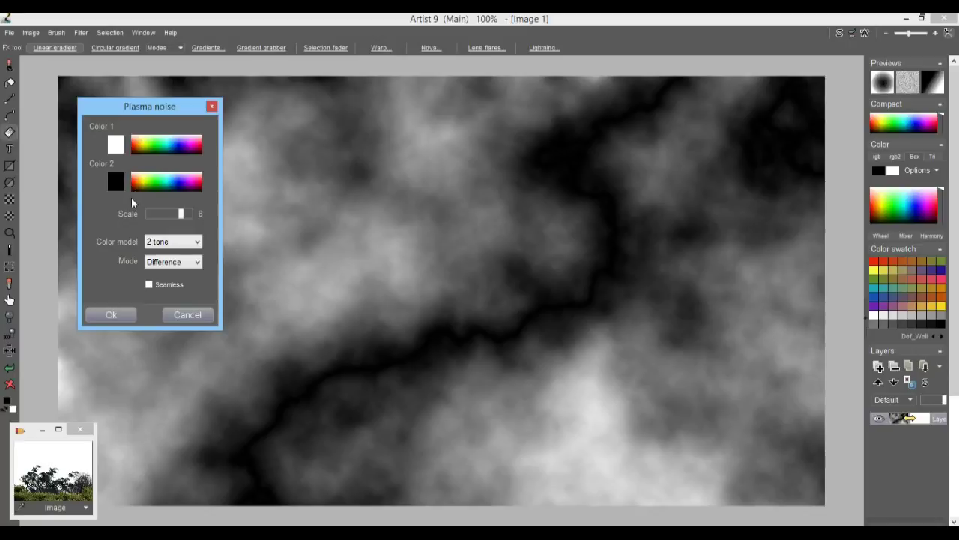
# Apply the plasma noise and store a copy of the resulting height image.
pyautogui.click(129, 315)
pyautogui.click(30, 33)
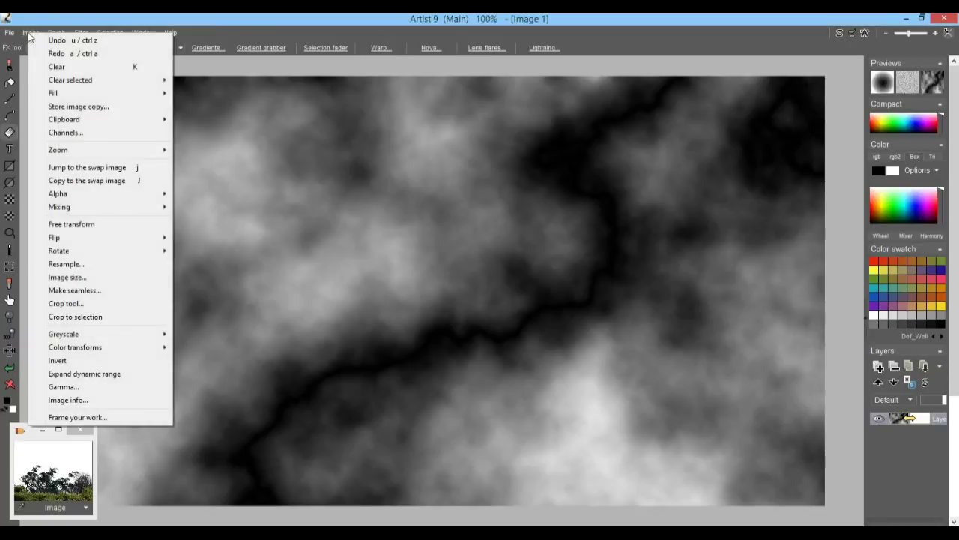
pyautogui.click(50, 106)
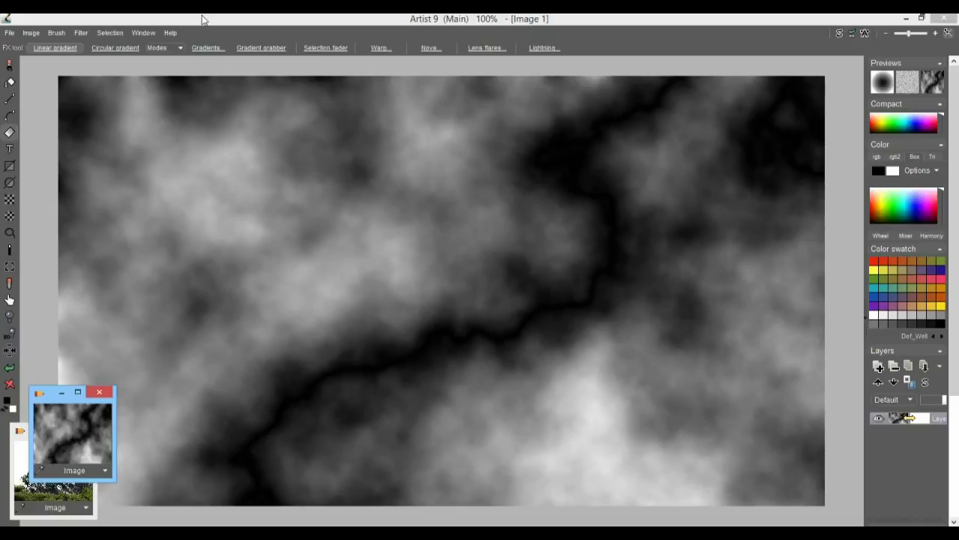
# Render the noise image as terrain with the 3D designer transform and slightly raise the amplitude.
pyautogui.click(79, 33)
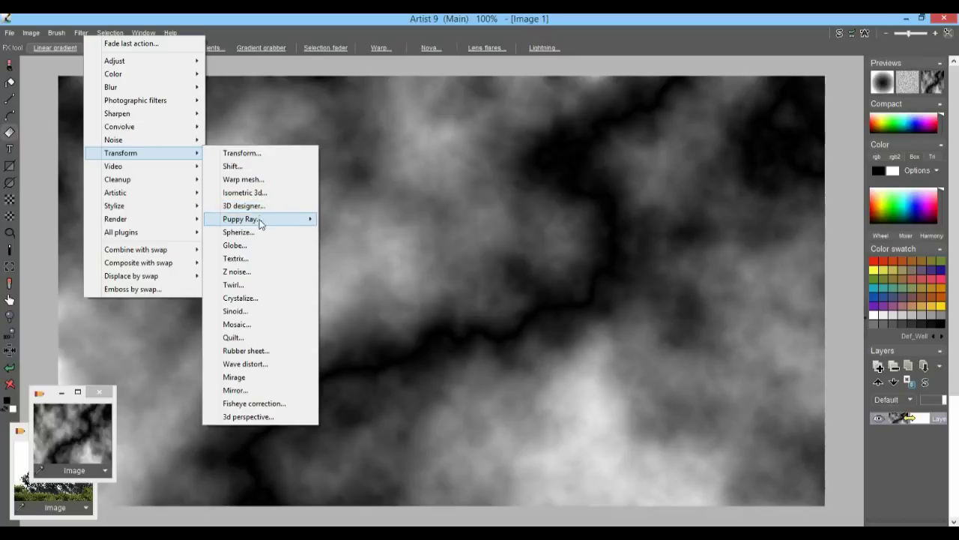
pyautogui.moveTo(261, 224)
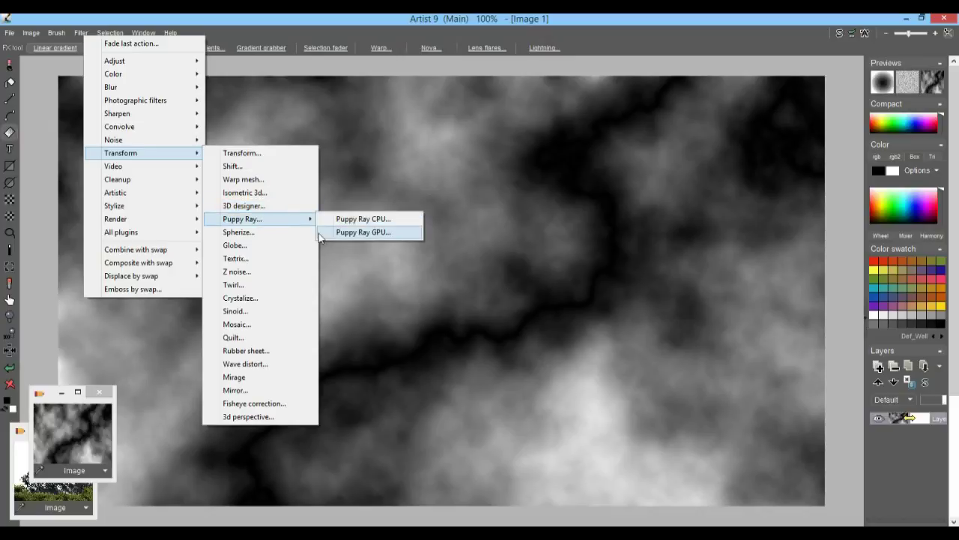
pyautogui.click(254, 208)
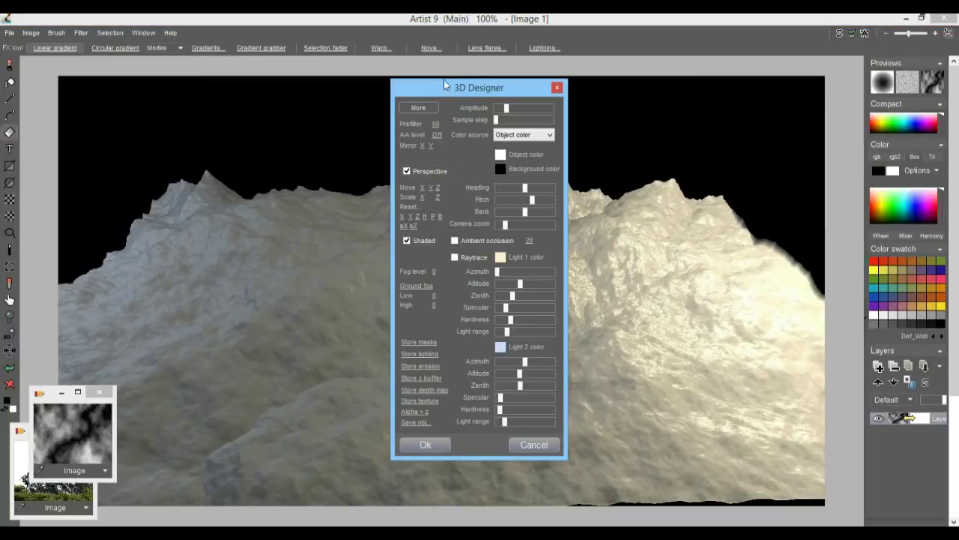
pyautogui.moveTo(444, 80); pyautogui.dragTo(779, 52)
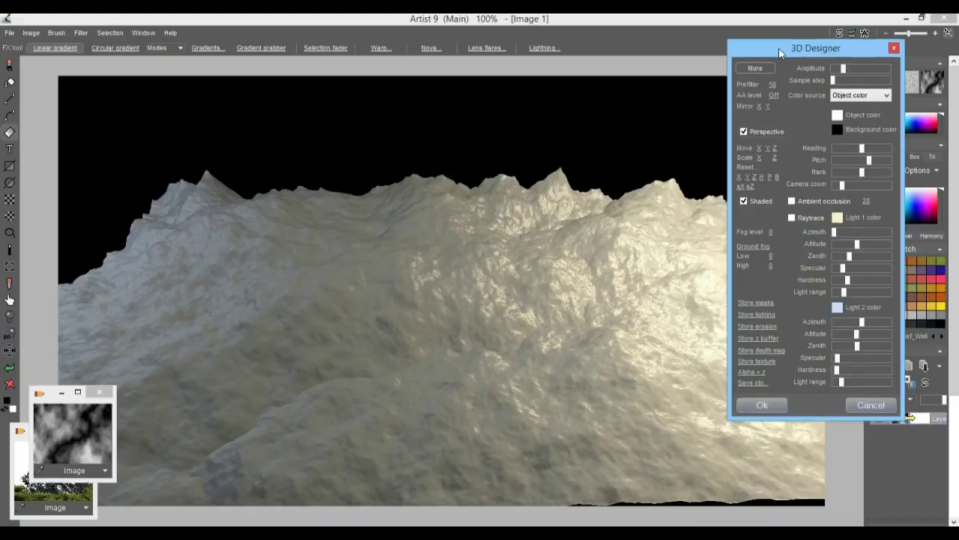
pyautogui.moveTo(844, 69)
pyautogui.mouseDown()
pyautogui.moveTo(836, 68)
pyautogui.moveTo(847, 69)
pyautogui.mouseUp()
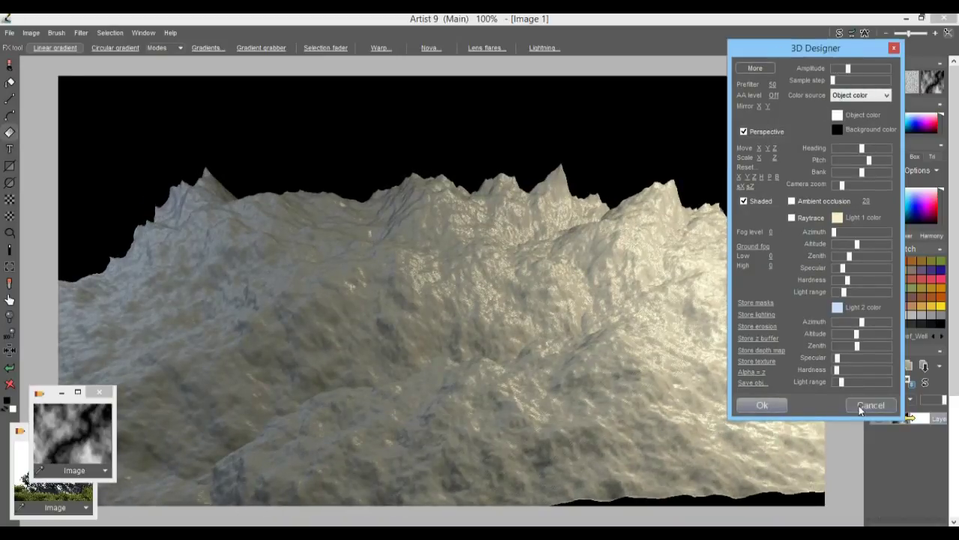
# Cancel the 3D Designer render and reposition the noise image at 74% zoom.
pyautogui.click(860, 406)
pyautogui.scroll(-1, 629, 266)
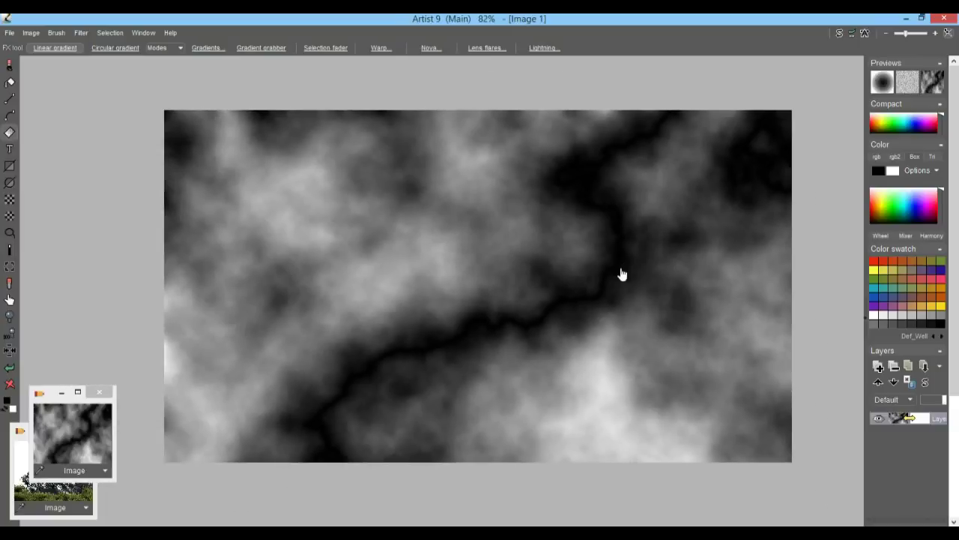
pyautogui.moveTo(619, 265); pyautogui.dragTo(469, 192)
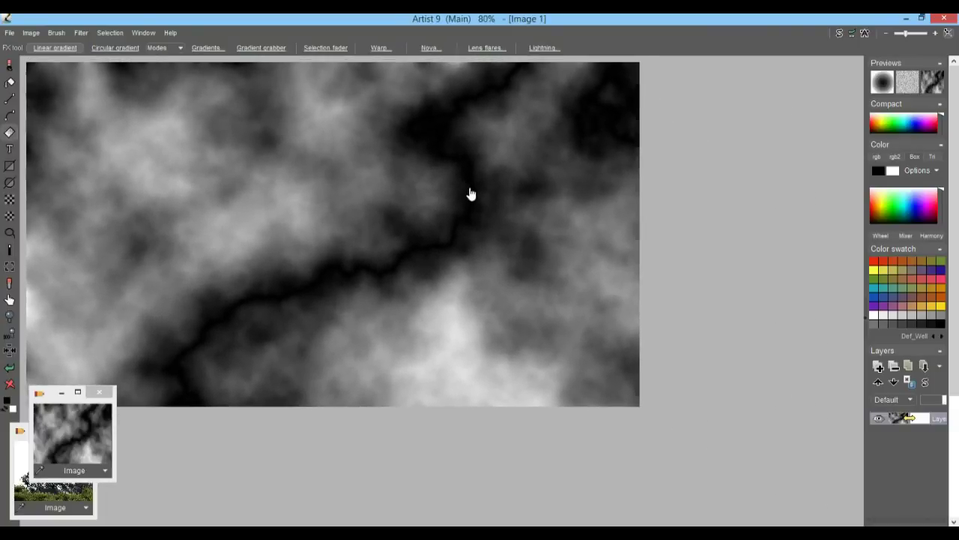
pyautogui.scroll(-1, 311, 216)
pyautogui.scroll(-1, 311, 216)
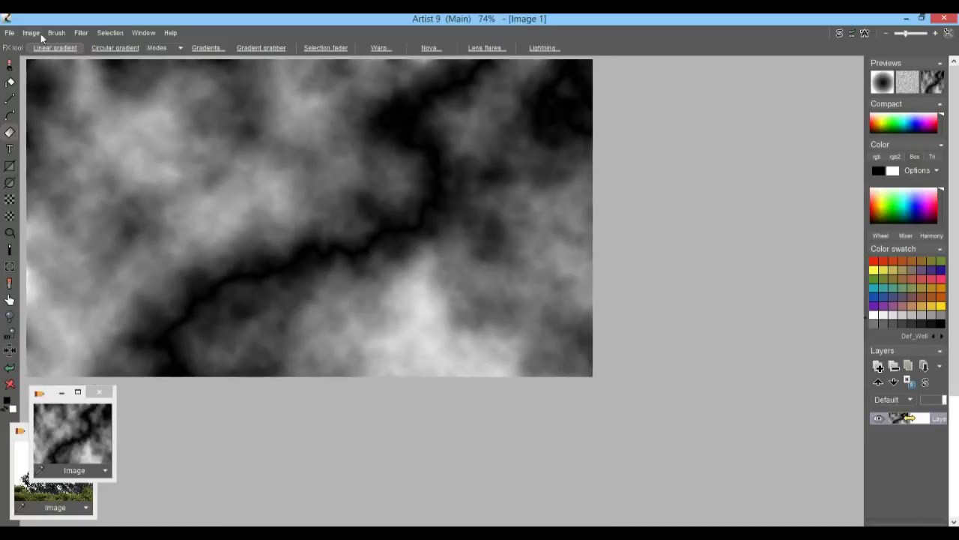
# Reopen the 3D Designer transform on the noise image and raise the terrain's amplitude beside the uncovered preview.
pyautogui.click(78, 32)
pyautogui.moveTo(138, 150)
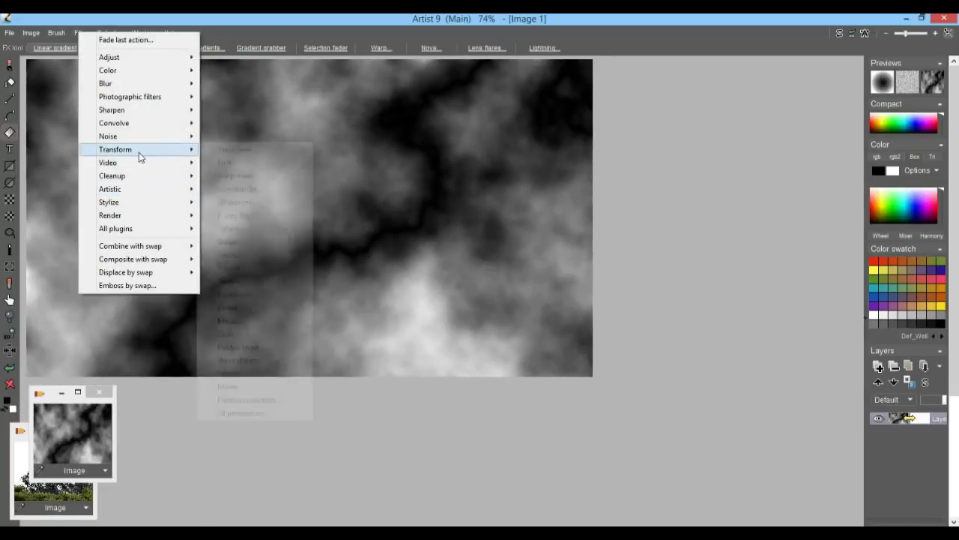
pyautogui.click(262, 202)
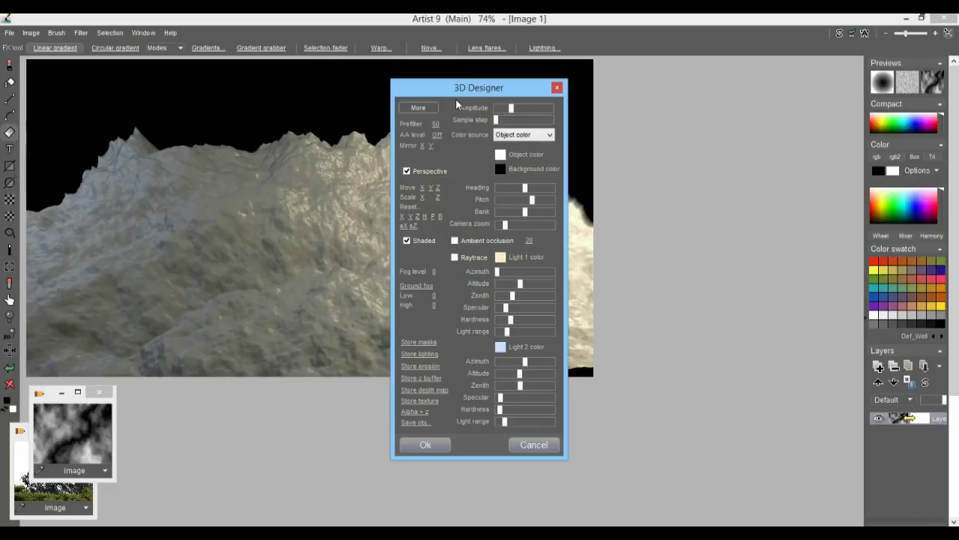
pyautogui.moveTo(439, 89); pyautogui.dragTo(684, 95)
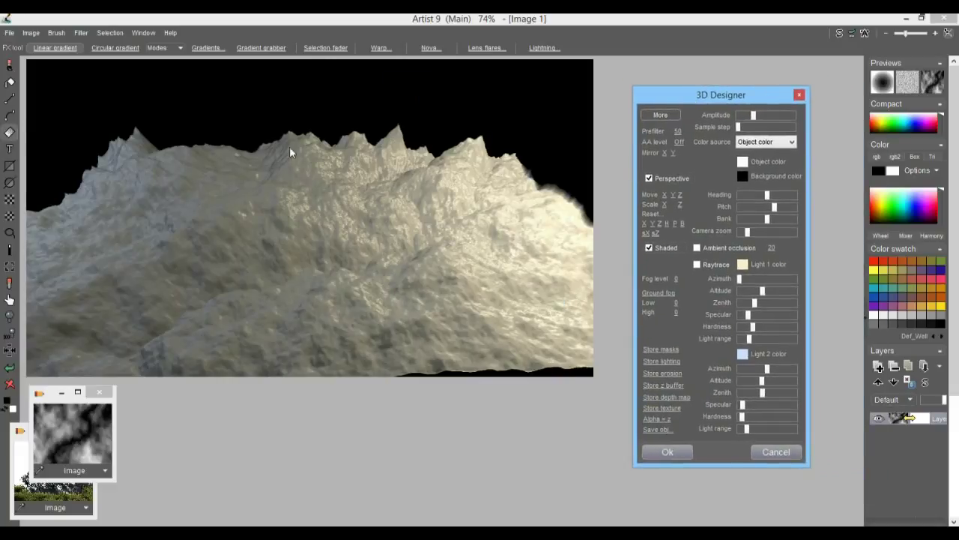
pyautogui.moveTo(753, 115)
pyautogui.mouseDown()
pyautogui.moveTo(775, 113)
pyautogui.moveTo(723, 128)
pyautogui.moveTo(766, 128)
pyautogui.mouseUp()
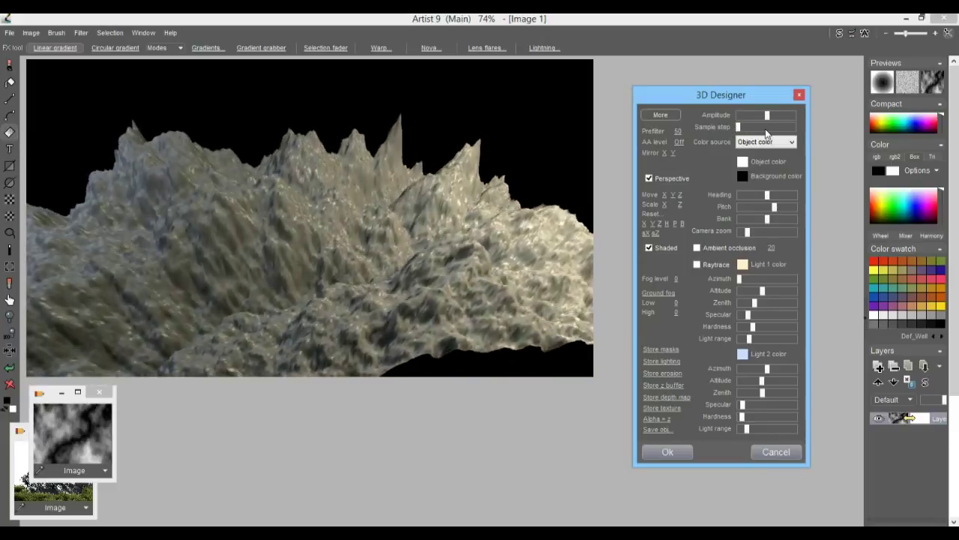
# Set the terrain's color source to From image, flatten it to zero amplitude, lower the pitch slightly, and raise the amplitude again.
pyautogui.click(765, 142)
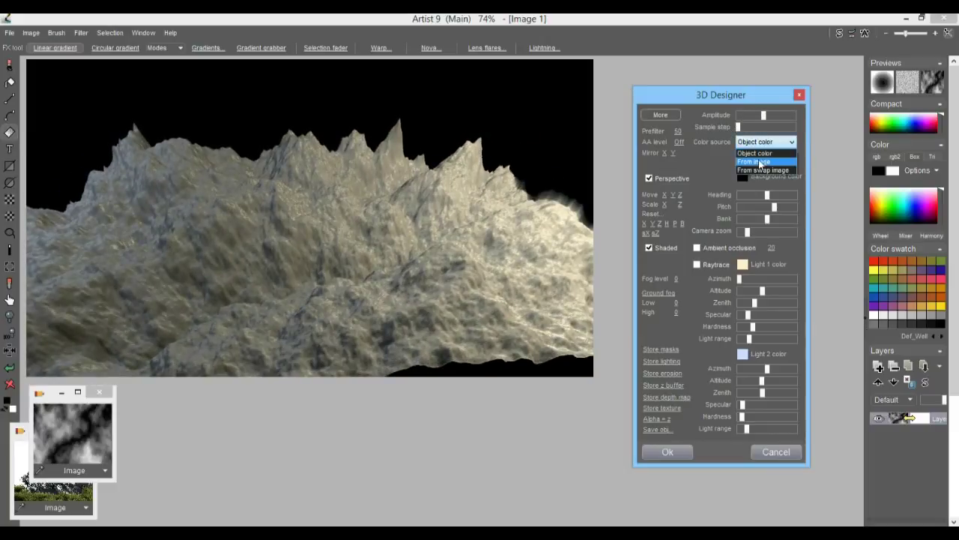
pyautogui.click(759, 161)
pyautogui.moveTo(764, 115); pyautogui.dragTo(730, 119)
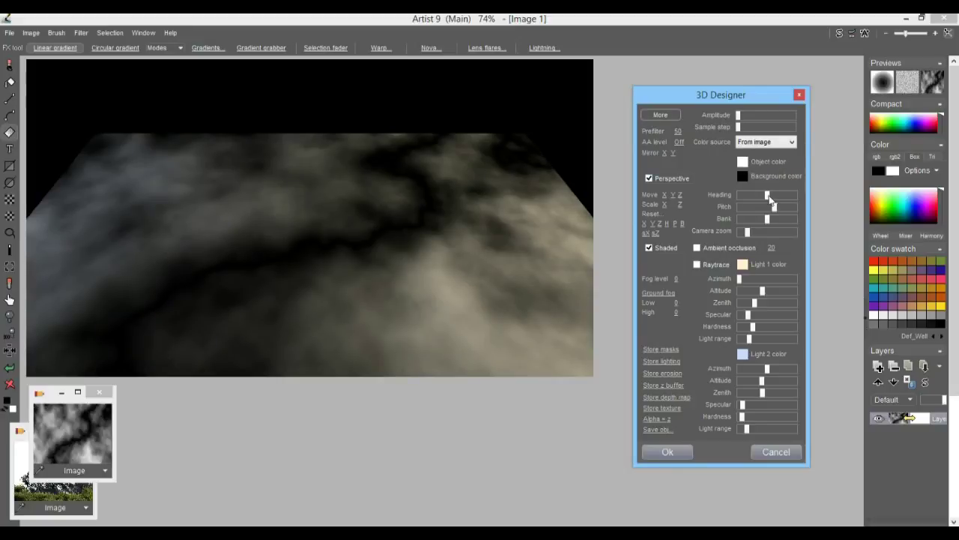
pyautogui.moveTo(777, 208); pyautogui.dragTo(774, 214)
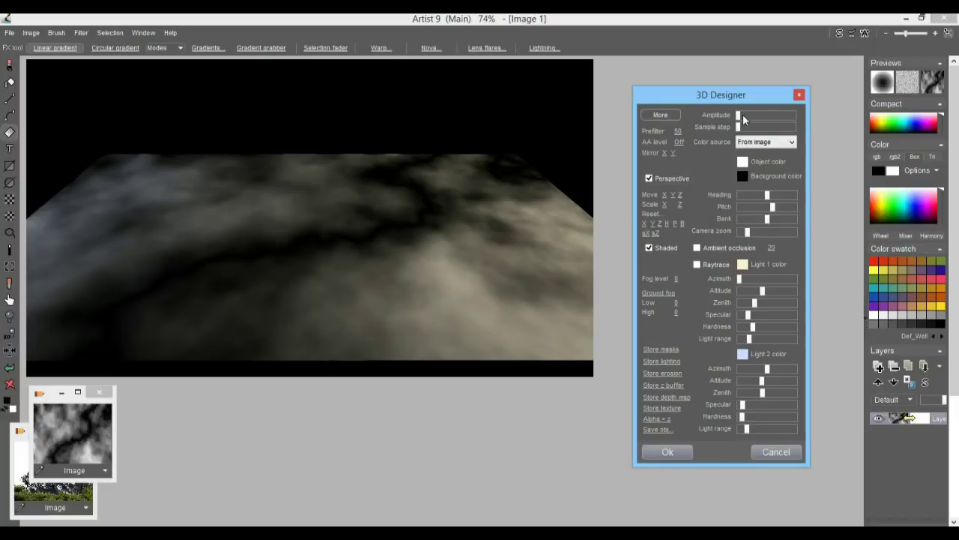
pyautogui.moveTo(738, 116); pyautogui.dragTo(760, 117)
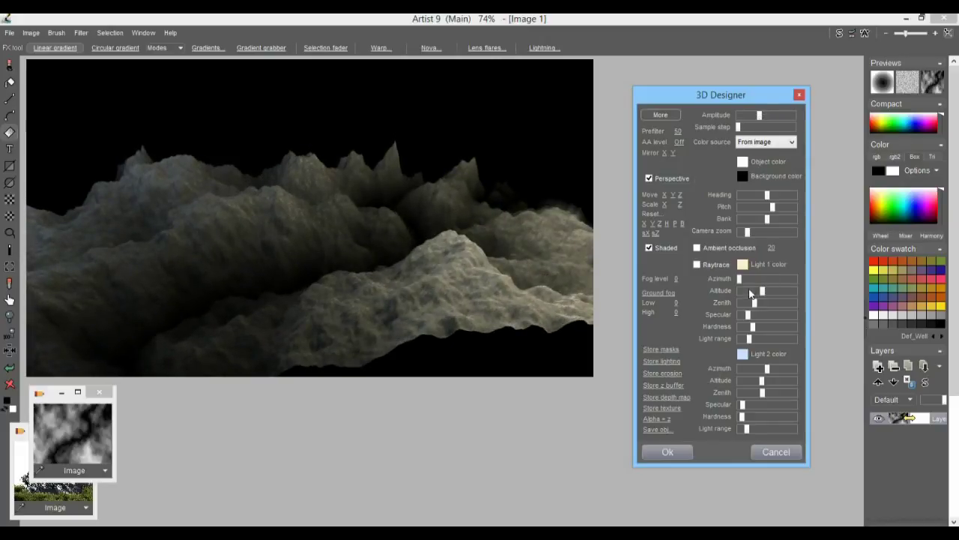
# Enable raytracing and adjust Light 1's azimuth, altitude and zenith, with its light range at maximum.
pyautogui.moveTo(719, 90); pyautogui.dragTo(696, 69)
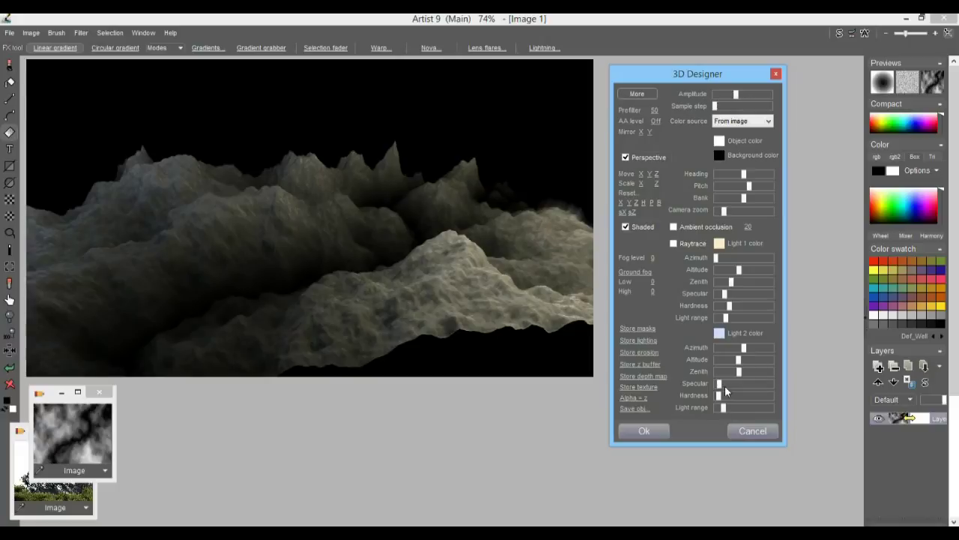
pyautogui.click(673, 245)
pyautogui.click(696, 254)
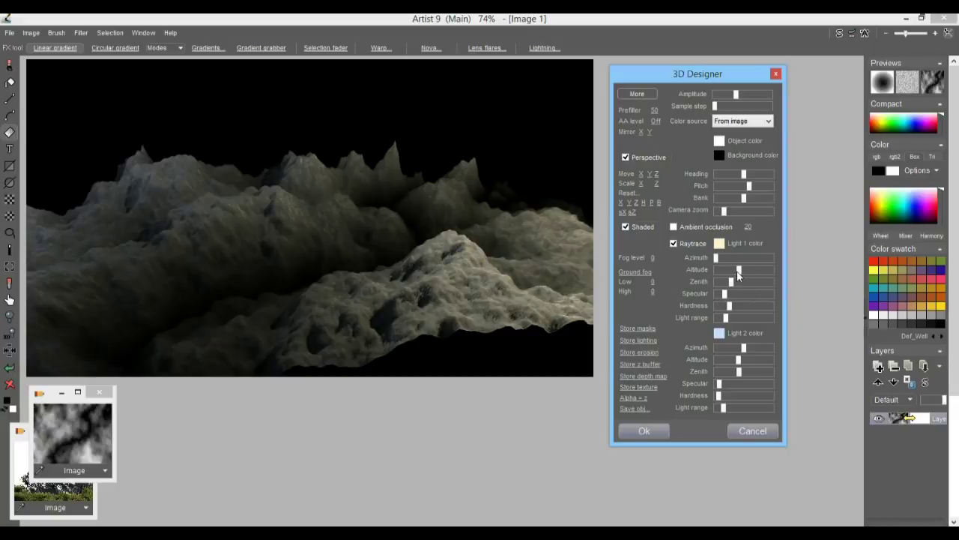
pyautogui.moveTo(735, 272)
pyautogui.mouseDown()
pyautogui.moveTo(719, 272)
pyautogui.moveTo(767, 261)
pyautogui.moveTo(750, 264)
pyautogui.mouseUp()
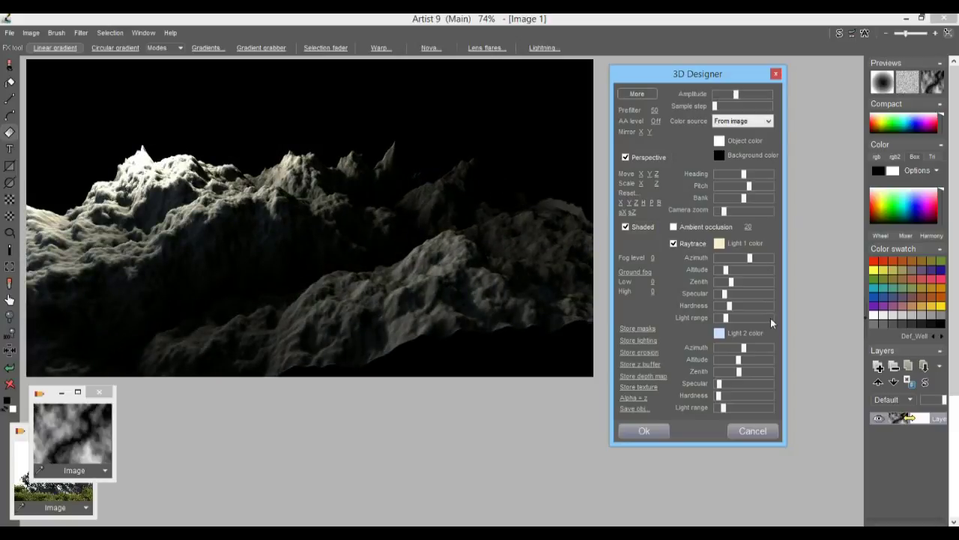
pyautogui.moveTo(731, 281); pyautogui.dragTo(771, 282)
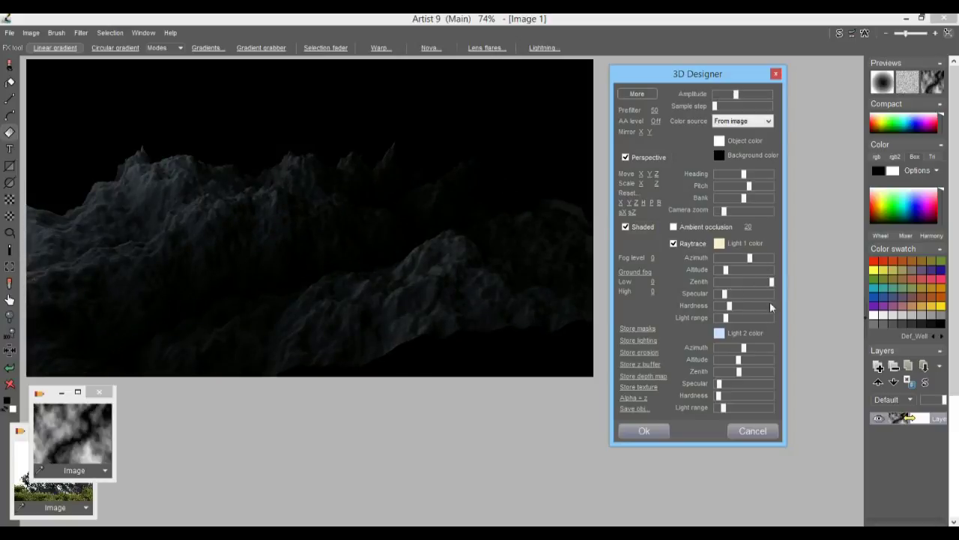
pyautogui.moveTo(729, 318); pyautogui.dragTo(789, 322)
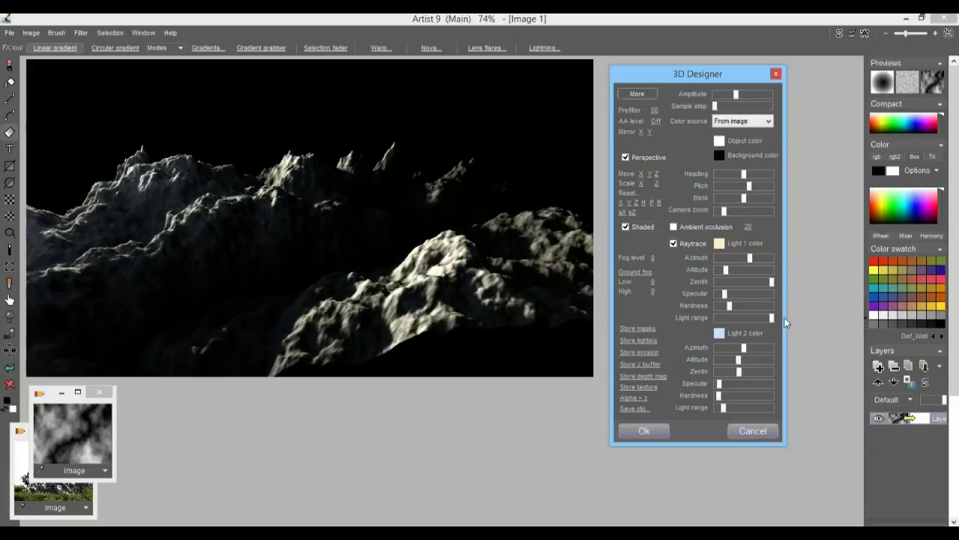
pyautogui.moveTo(771, 282); pyautogui.dragTo(738, 269)
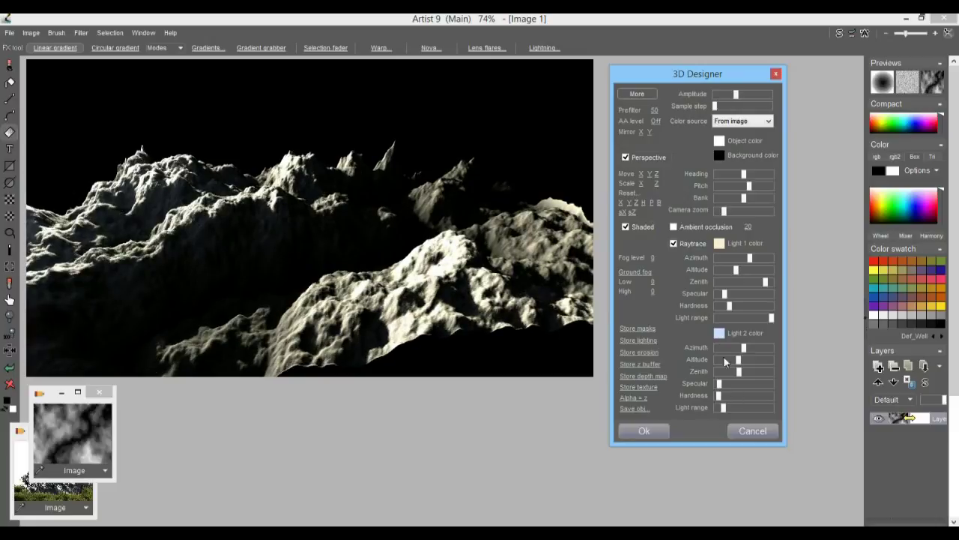
# Reposition and brighten Light 2, and set the background color to a muted blue.
pyautogui.moveTo(739, 359); pyautogui.dragTo(711, 372)
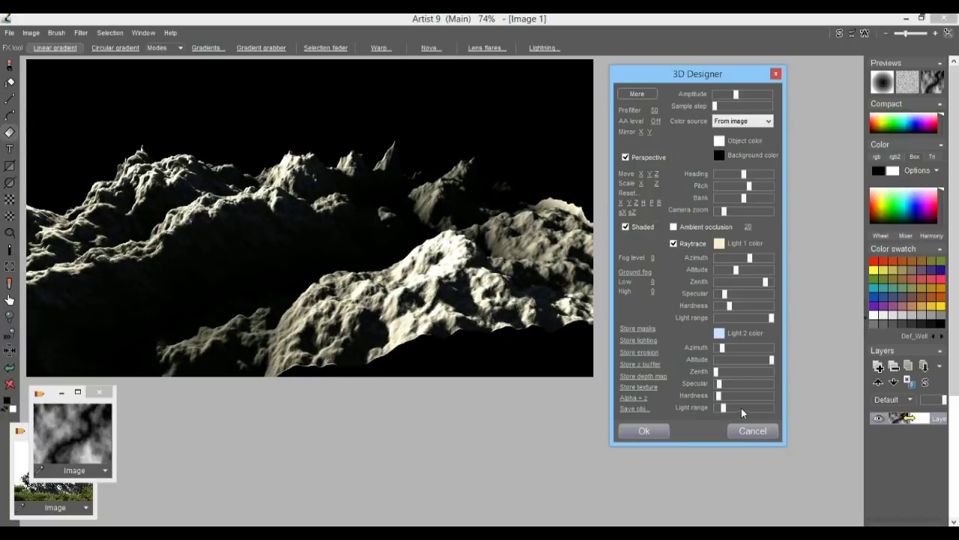
pyautogui.moveTo(725, 408)
pyautogui.mouseDown()
pyautogui.moveTo(744, 408)
pyautogui.moveTo(735, 409)
pyautogui.mouseUp()
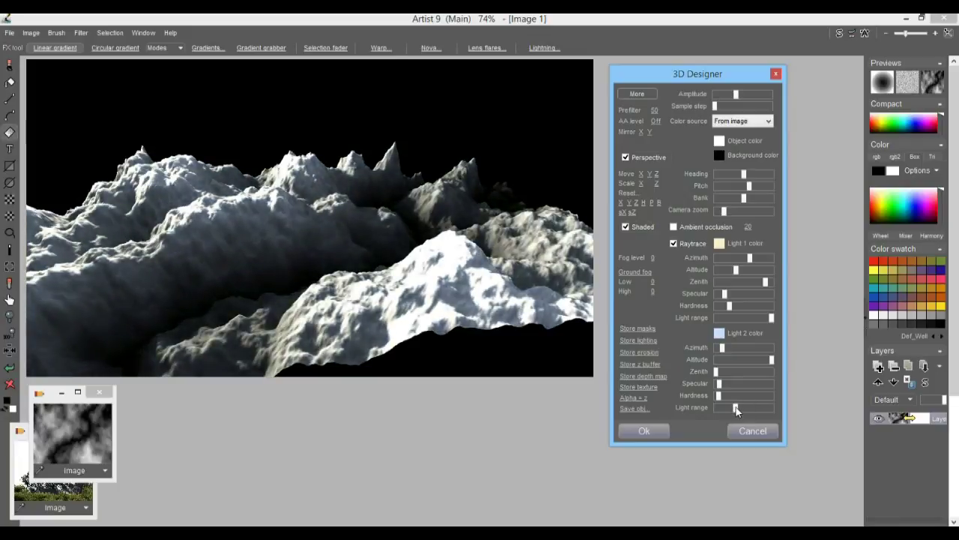
pyautogui.click(719, 156)
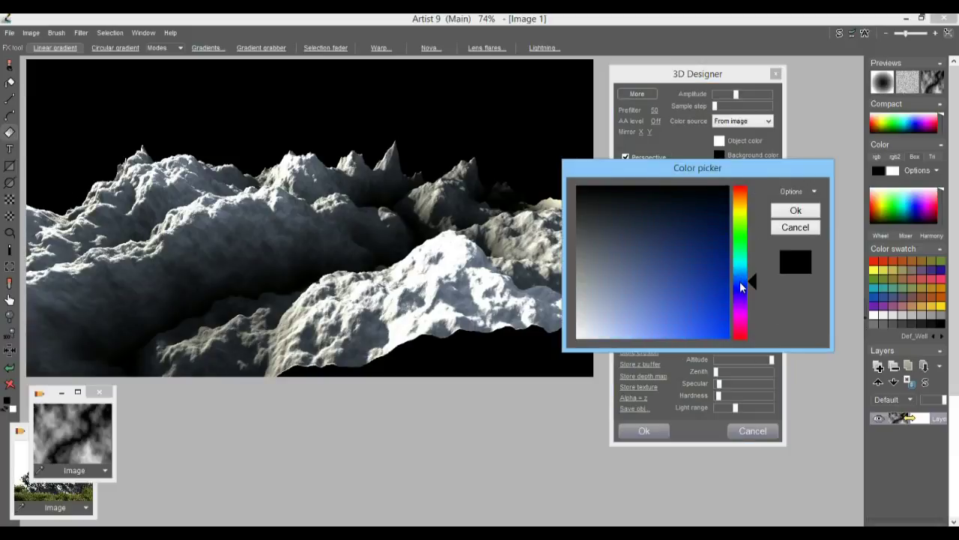
pyautogui.moveTo(740, 281); pyautogui.dragTo(740, 286)
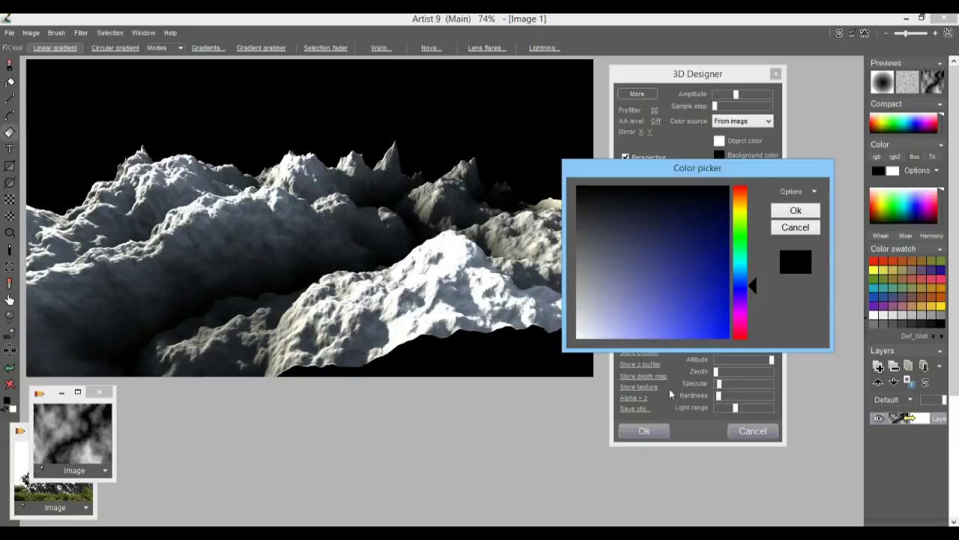
pyautogui.click(645, 303)
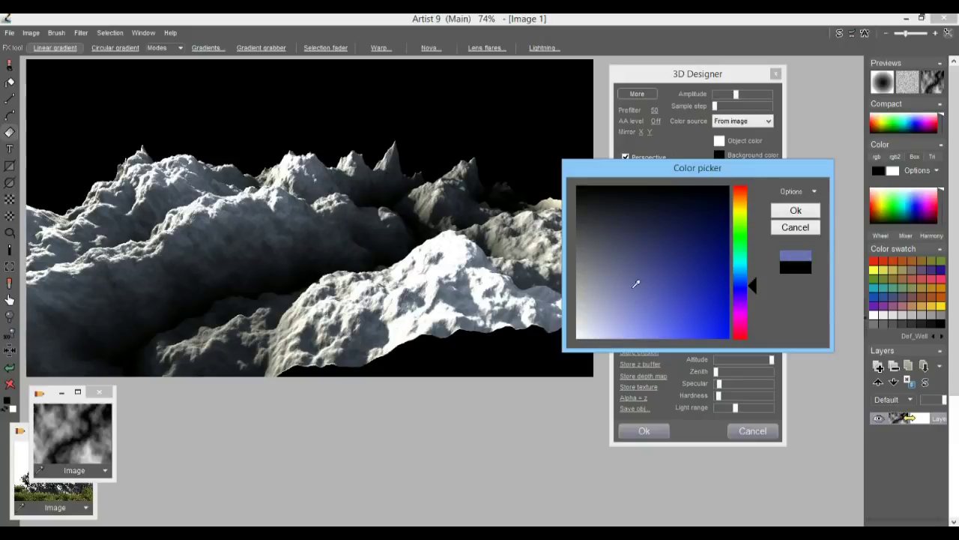
pyautogui.click(796, 211)
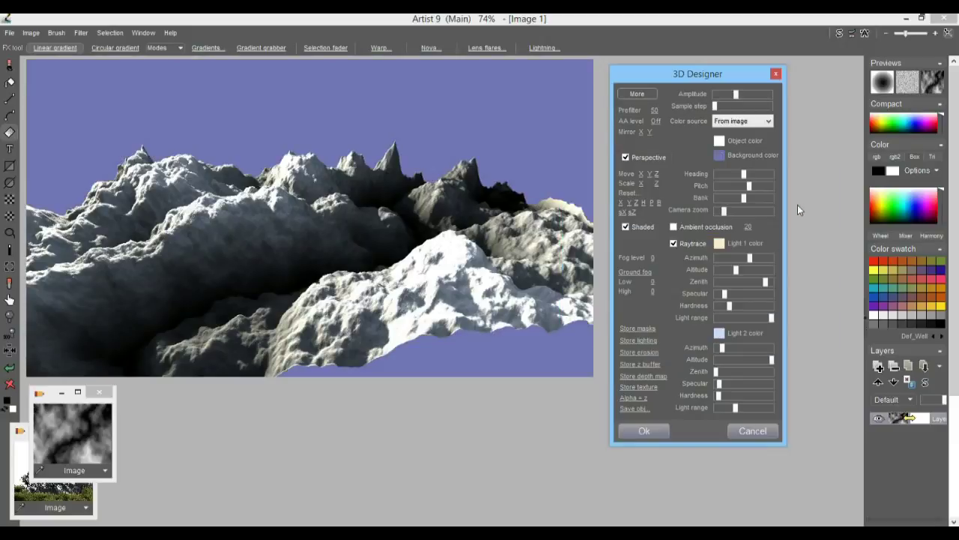
# Change the Light 2 color to orange.
pyautogui.click(719, 332)
pyautogui.click(740, 198)
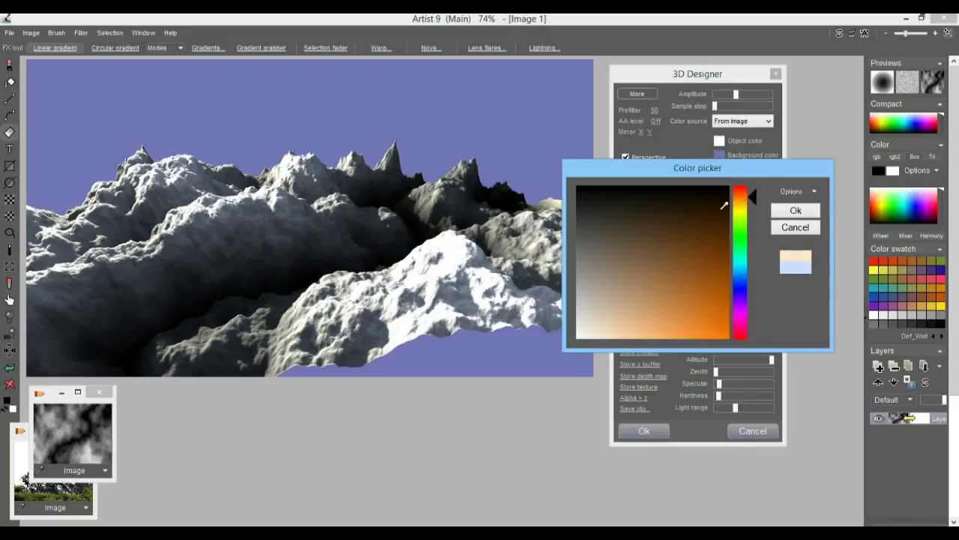
pyautogui.click(720, 282)
pyautogui.click(795, 211)
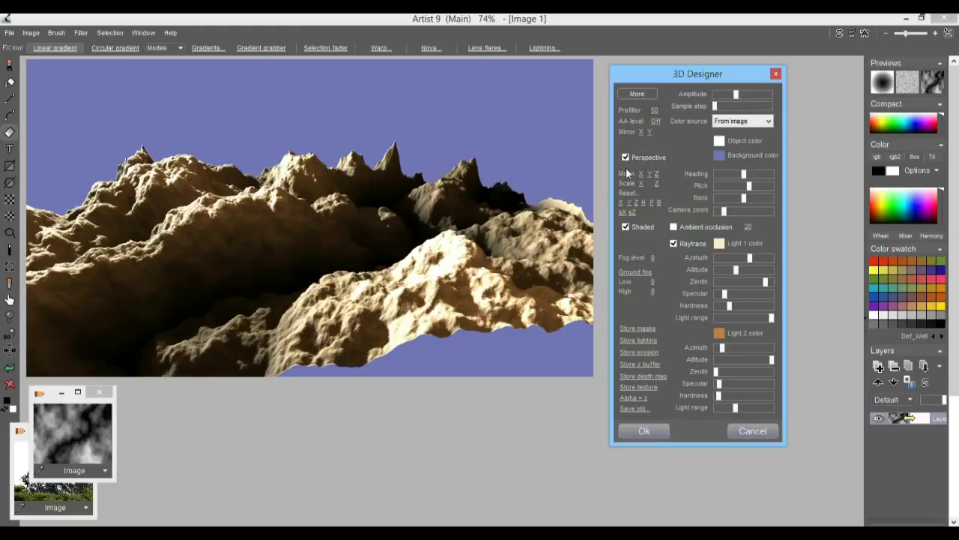
# Change the background color to a light orange-tan and slightly reduce Light 2's light range.
pyautogui.click(719, 156)
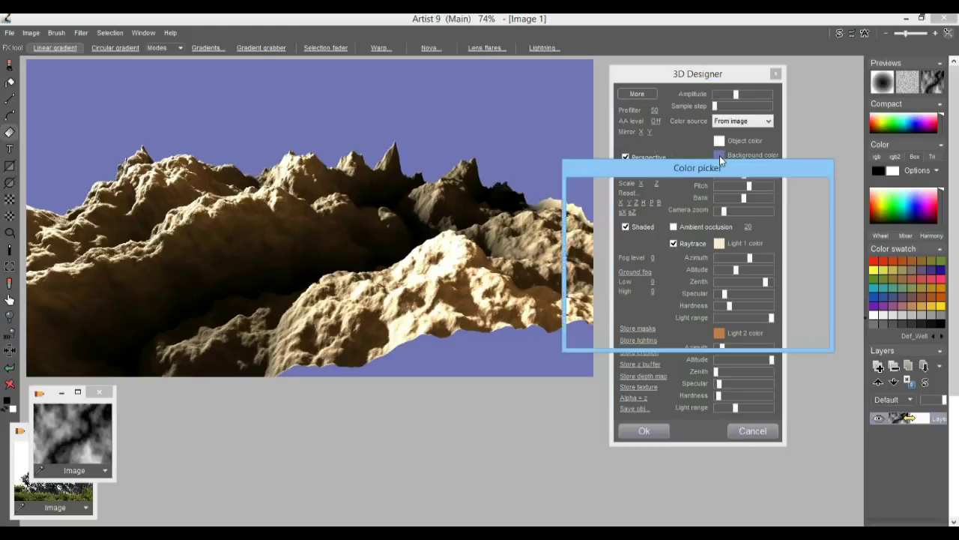
pyautogui.click(739, 197)
pyautogui.moveTo(713, 207); pyautogui.dragTo(647, 299)
pyautogui.click(796, 209)
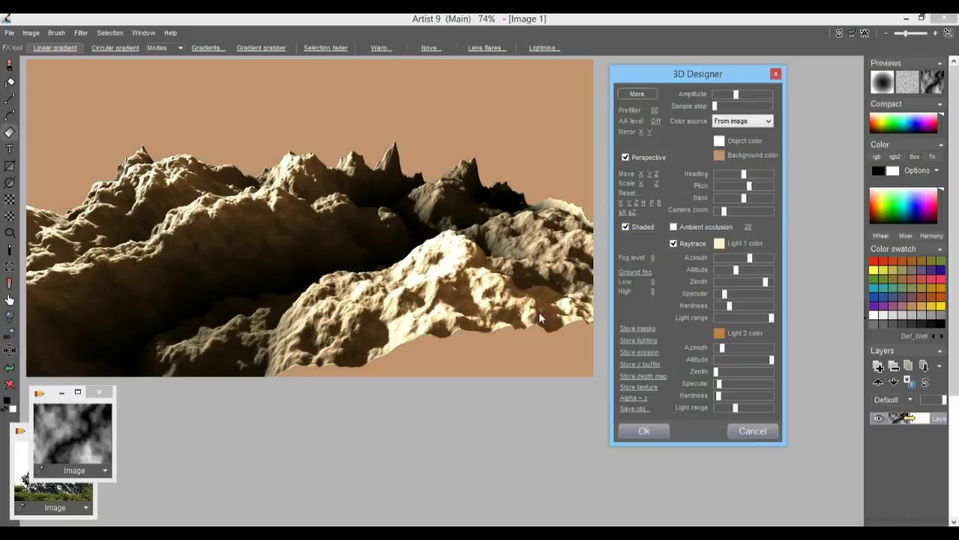
pyautogui.moveTo(731, 409)
pyautogui.mouseDown()
pyautogui.moveTo(741, 409)
pyautogui.moveTo(730, 410)
pyautogui.mouseUp()
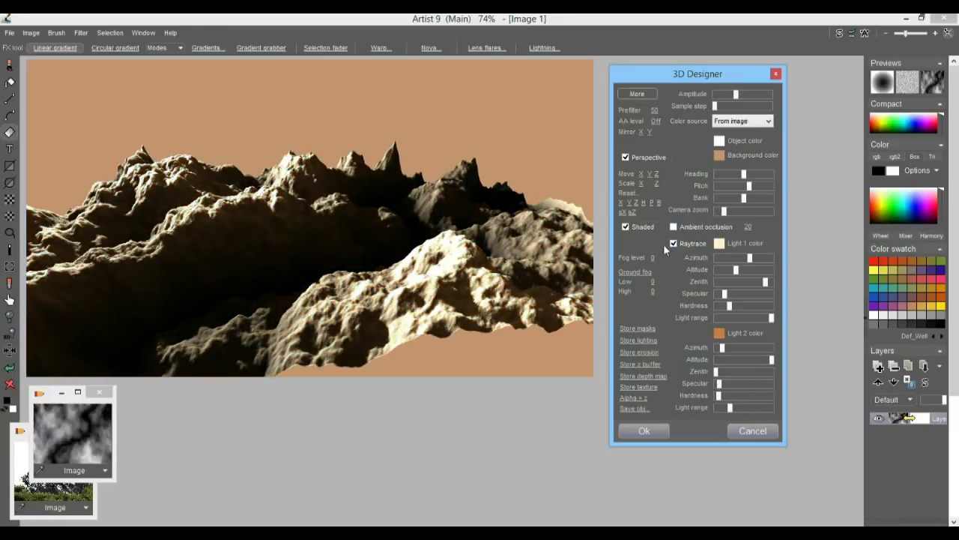
# Try different pitch and camera zoom settings on the terrain, and cancel the 3D Designer.
pyautogui.moveTo(751, 186); pyautogui.dragTo(753, 186)
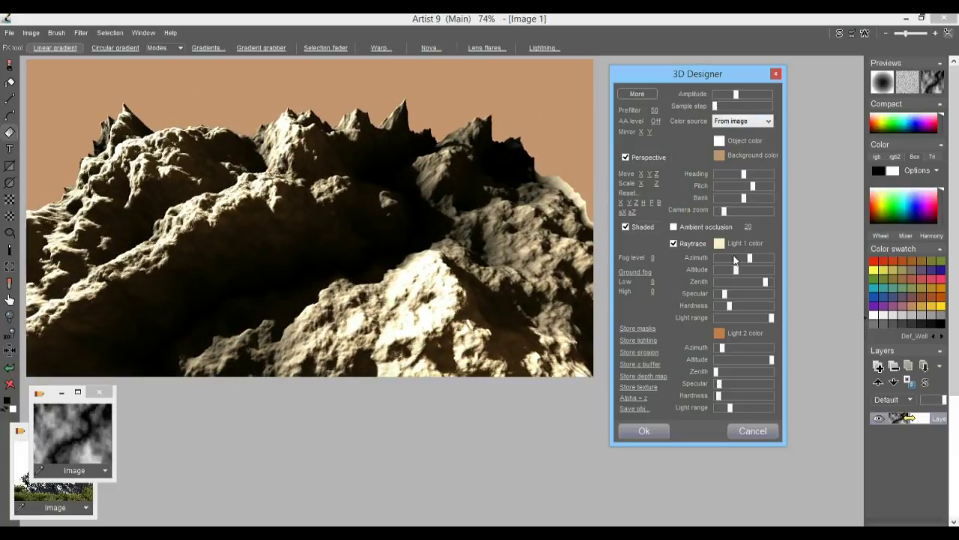
pyautogui.moveTo(731, 213); pyautogui.dragTo(755, 202)
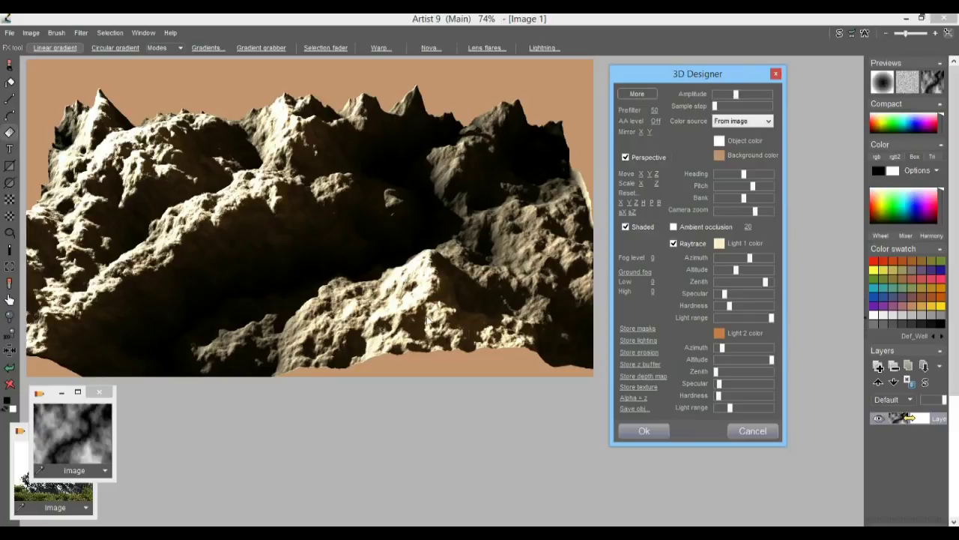
pyautogui.moveTo(752, 187); pyautogui.dragTo(747, 196)
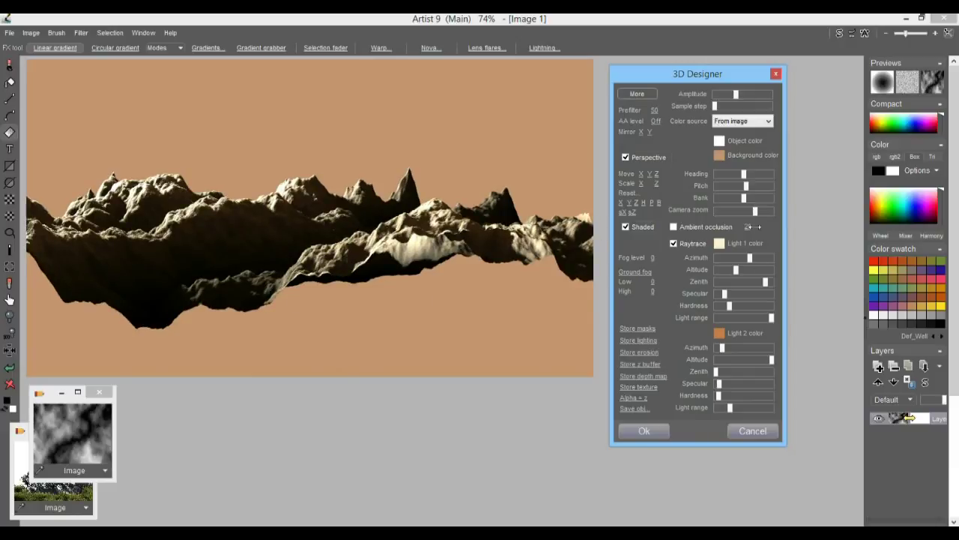
pyautogui.click(752, 431)
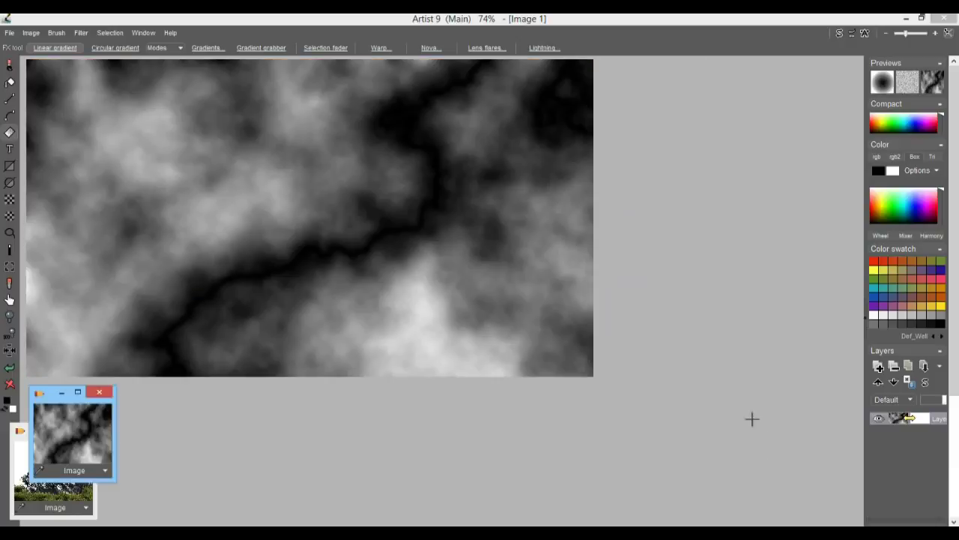
# Paint black over the bright lower-right area of the noise image with the Airbrush 100 at opacity 22.
pyautogui.click(9, 66)
pyautogui.moveTo(65, 93)
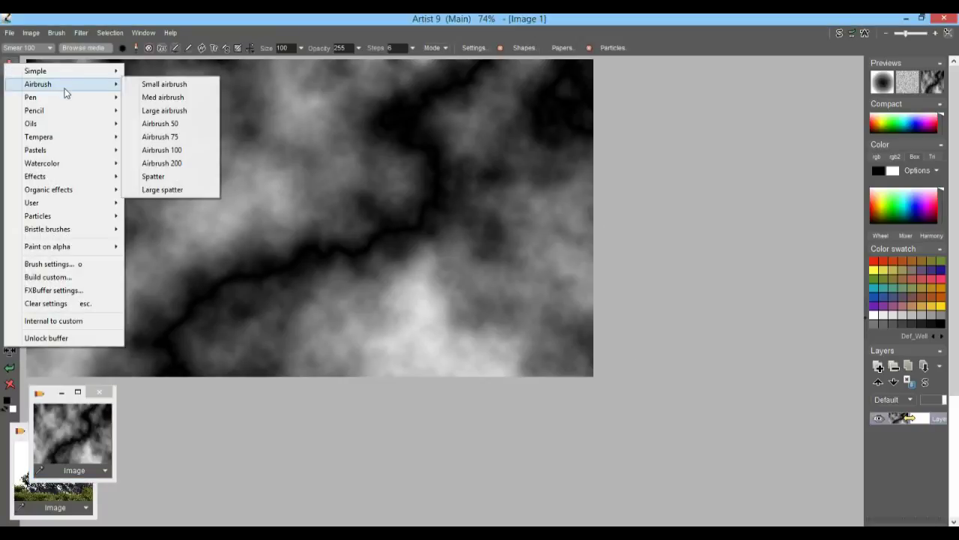
pyautogui.click(179, 150)
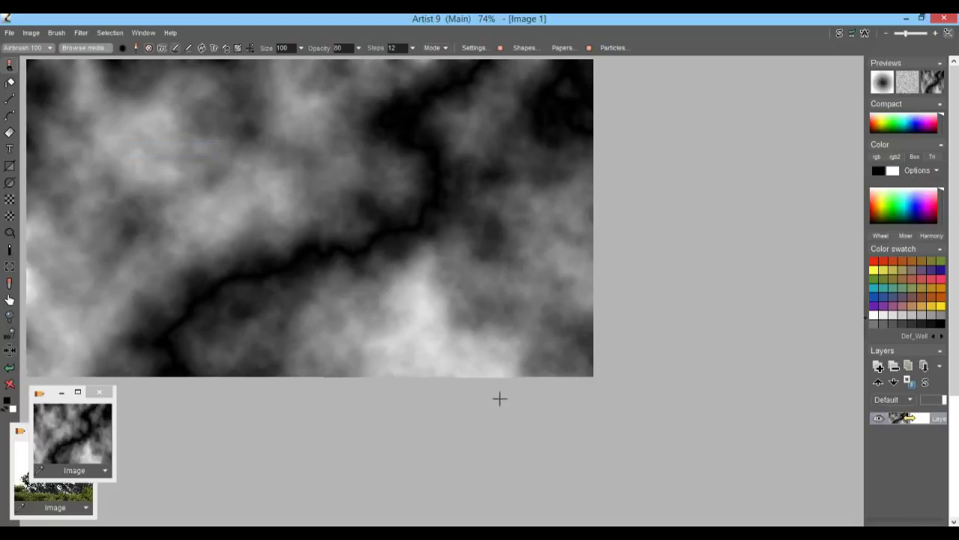
pyautogui.moveTo(360, 48); pyautogui.dragTo(295, 64)
pyautogui.moveTo(393, 260)
pyautogui.mouseDown()
pyautogui.moveTo(428, 345)
pyautogui.moveTo(572, 368)
pyautogui.moveTo(366, 388)
pyautogui.moveTo(431, 368)
pyautogui.moveTo(258, 328)
pyautogui.moveTo(409, 302)
pyautogui.moveTo(464, 315)
pyautogui.moveTo(257, 352)
pyautogui.moveTo(565, 278)
pyautogui.moveTo(518, 270)
pyautogui.mouseUp()
pyautogui.moveTo(434, 315)
pyautogui.mouseDown()
pyautogui.moveTo(483, 374)
pyautogui.moveTo(382, 323)
pyautogui.moveTo(338, 328)
pyautogui.moveTo(327, 302)
pyautogui.moveTo(366, 277)
pyautogui.moveTo(490, 286)
pyautogui.mouseUp()
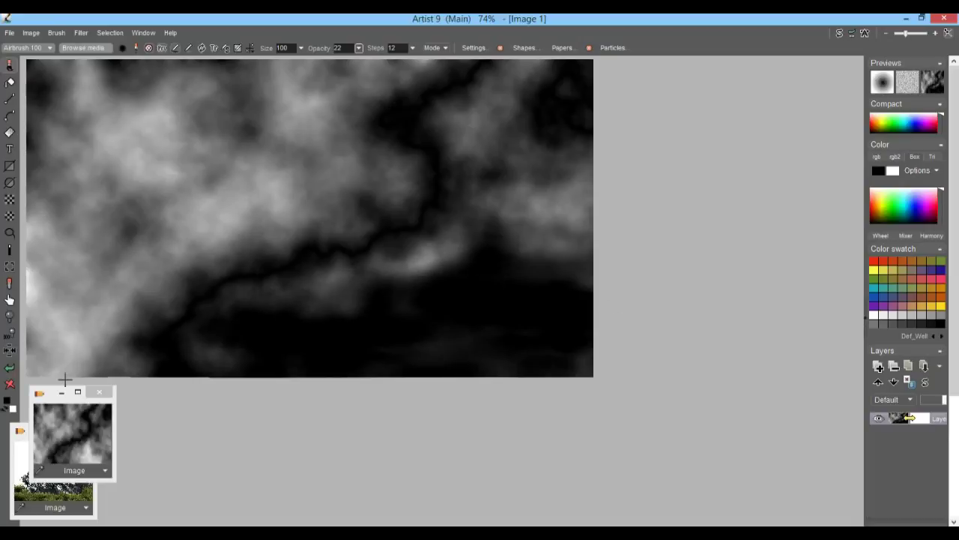
# Undo the most recent black airbrush strokes over the lower-right area of the noise image.
pyautogui.click(11, 368)
pyautogui.click(12, 368)
pyautogui.click(11, 368)
pyautogui.click(11, 368)
pyautogui.moveTo(620, 283)
pyautogui.mouseDown()
pyautogui.moveTo(726, 349)
pyautogui.moveTo(698, 280)
pyautogui.moveTo(382, 275)
pyautogui.moveTo(697, 380)
pyautogui.mouseUp()
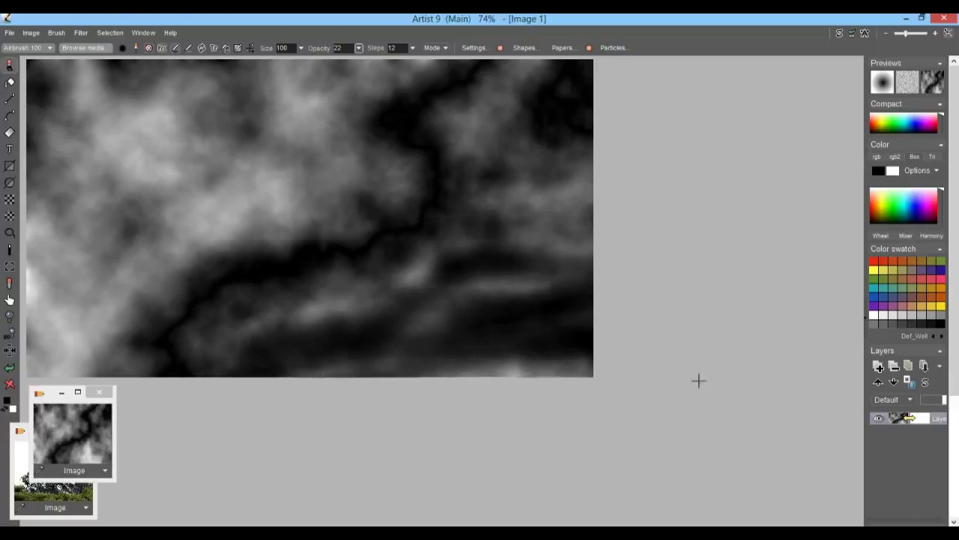
# Use Interactive undo to compare earlier airbrush states and keep the partly darkened lower-right area.
pyautogui.click(852, 35)
pyautogui.moveTo(886, 70); pyautogui.dragTo(853, 84)
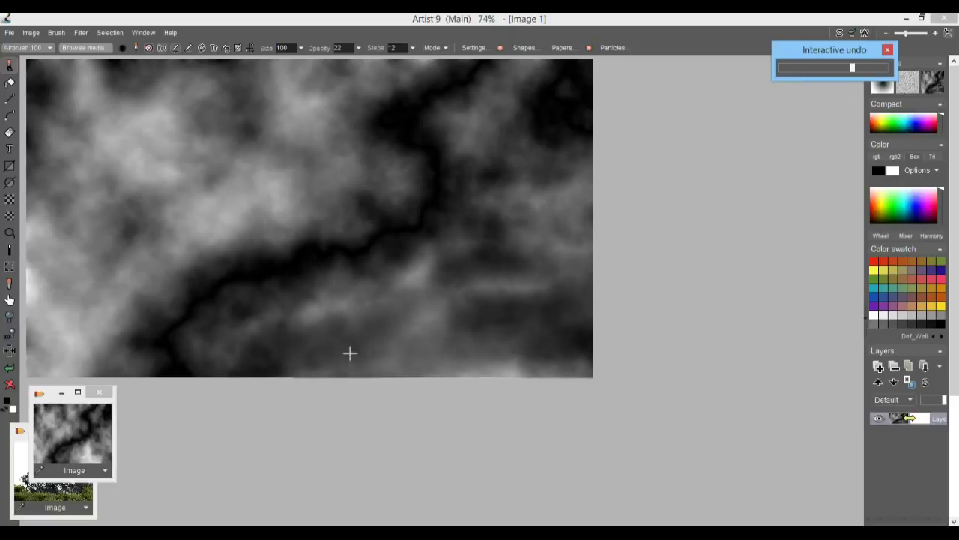
pyautogui.moveTo(851, 67); pyautogui.dragTo(872, 67)
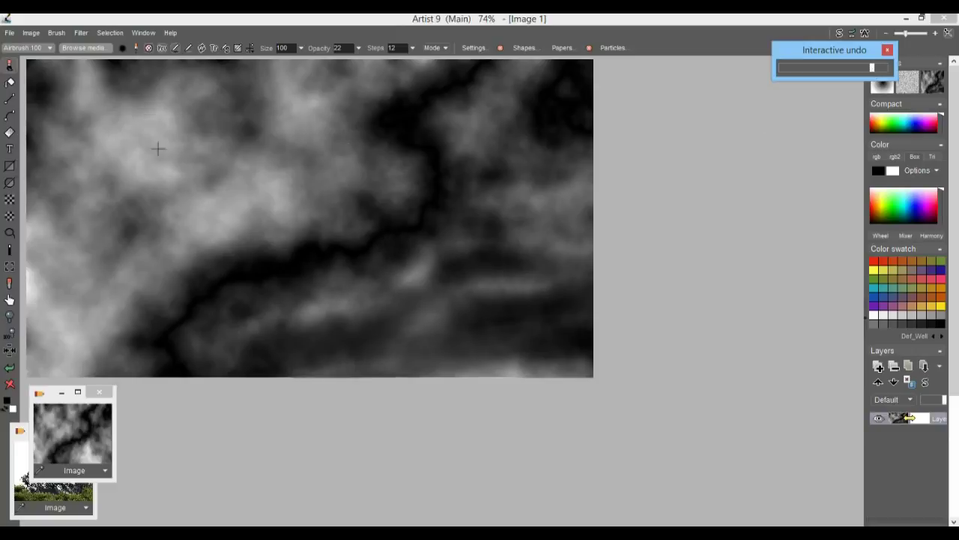
pyautogui.press('Return')
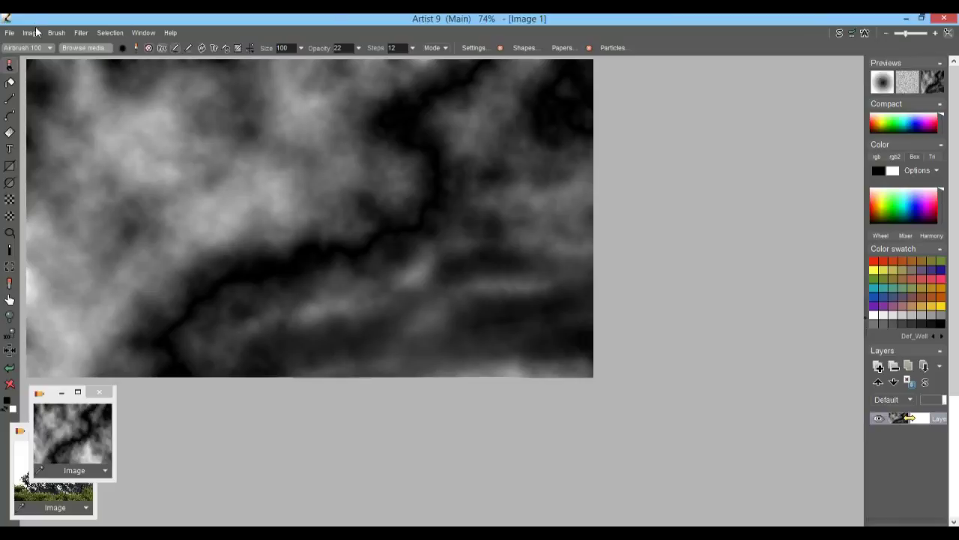
# Render the edited image as terrain in the 3D Designer, slightly increasing the pitch and Light 2's light range.
pyautogui.click(81, 33)
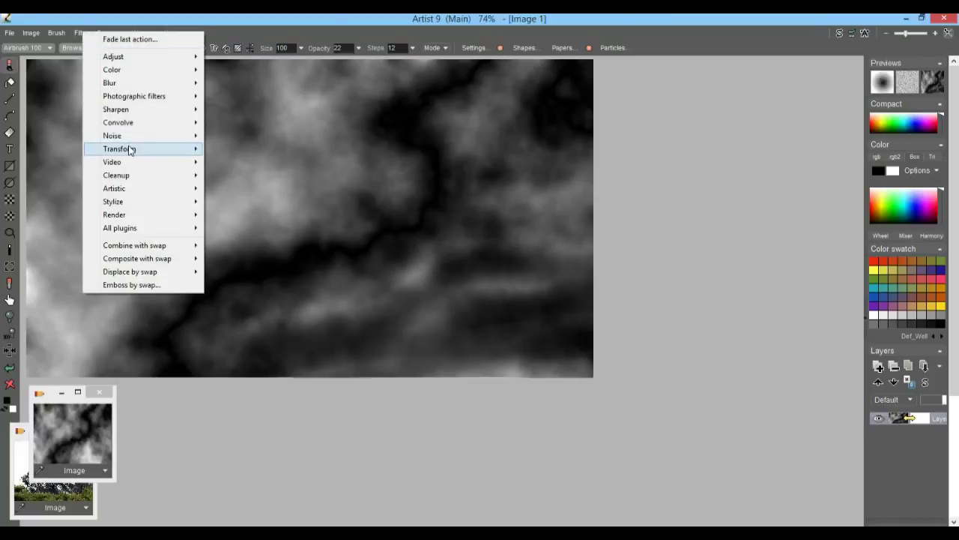
pyautogui.moveTo(128, 148)
pyautogui.click(277, 201)
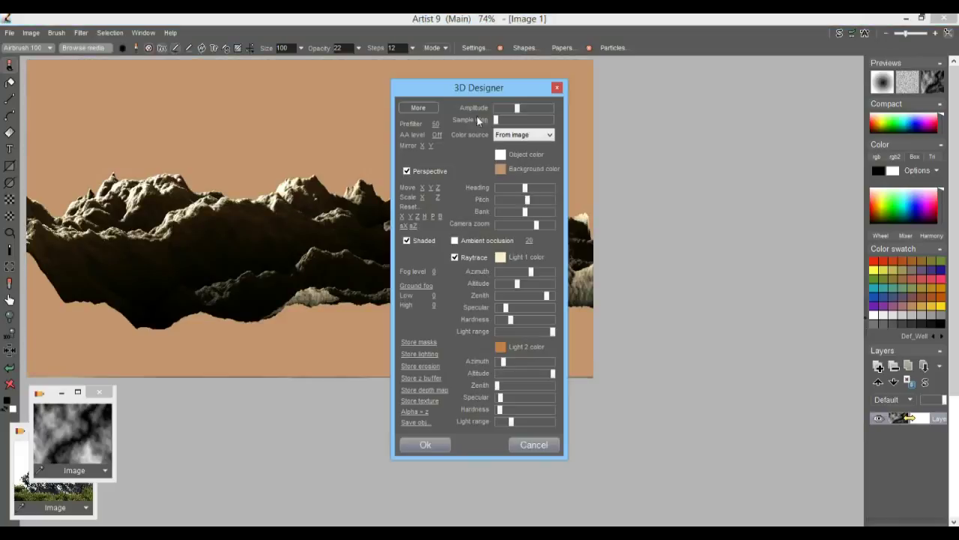
pyautogui.moveTo(429, 91); pyautogui.dragTo(733, 115)
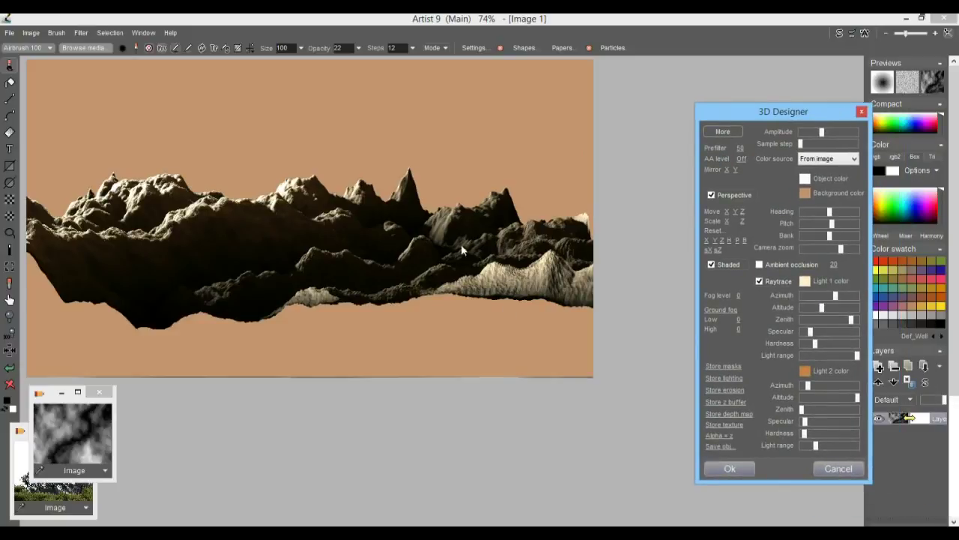
pyautogui.moveTo(799, 117); pyautogui.dragTo(732, 90)
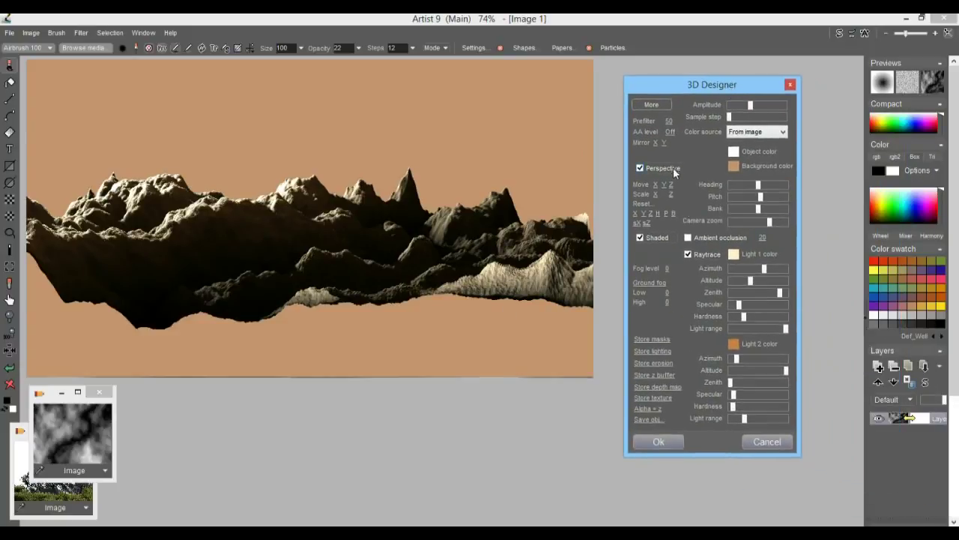
pyautogui.moveTo(760, 196); pyautogui.dragTo(763, 196)
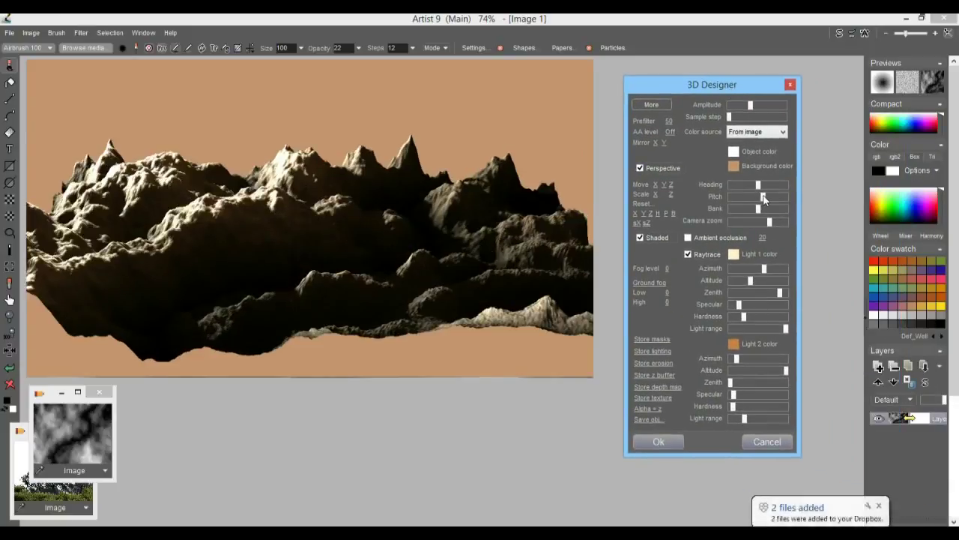
pyautogui.moveTo(744, 419); pyautogui.dragTo(754, 418)
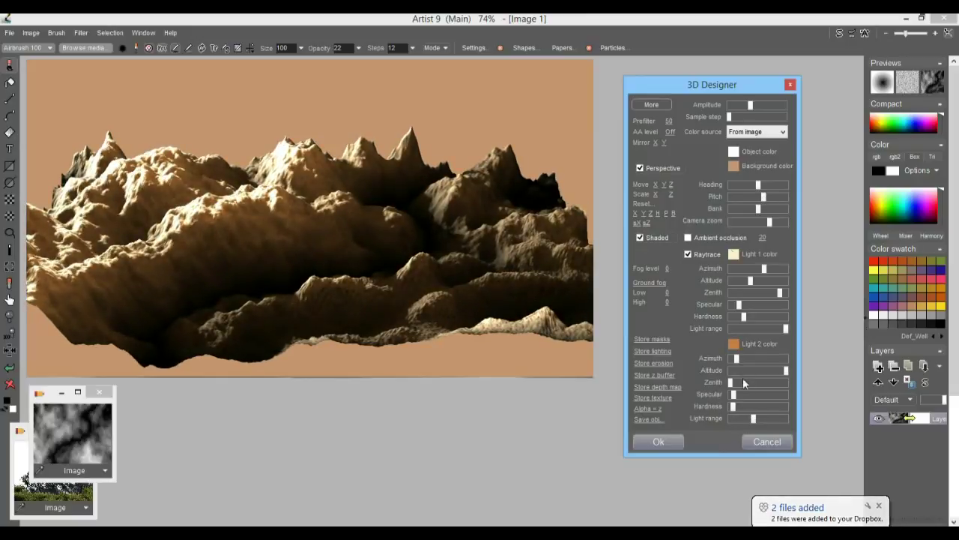
# Show the extended 3D Designer options, raise Erosion to near maximum, and move the terrain closer to the camera.
pyautogui.click(650, 105)
pyautogui.moveTo(746, 87); pyautogui.dragTo(726, 73)
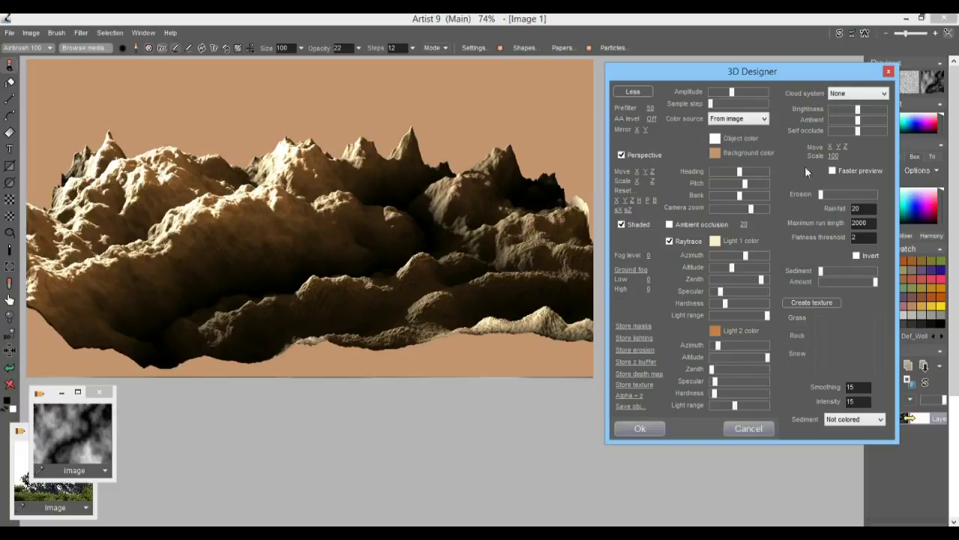
pyautogui.click(857, 196)
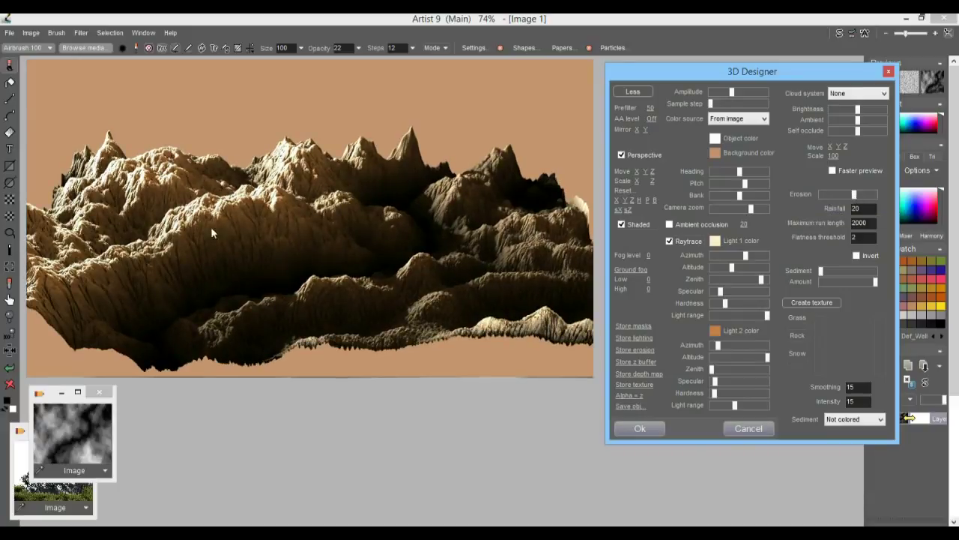
pyautogui.click(871, 194)
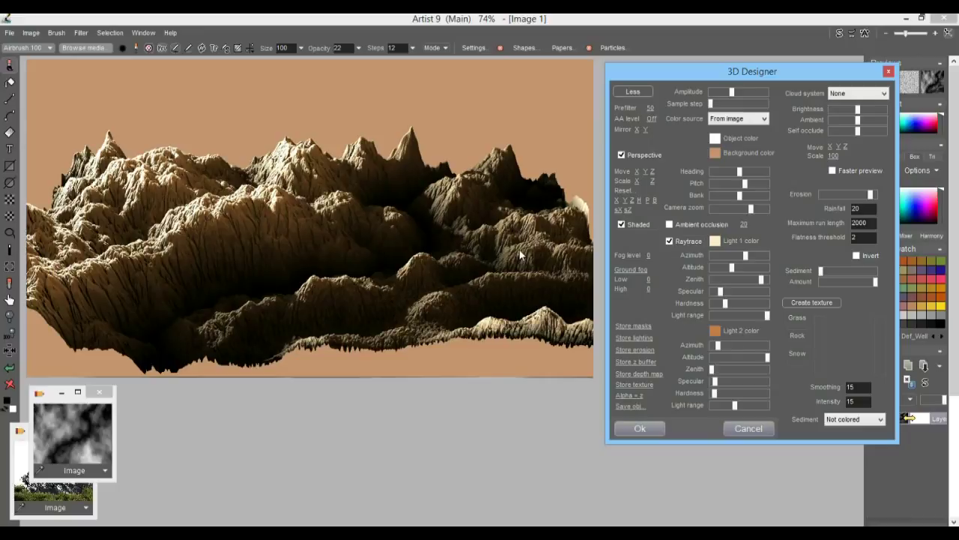
pyautogui.moveTo(652, 173); pyautogui.dragTo(559, 233)
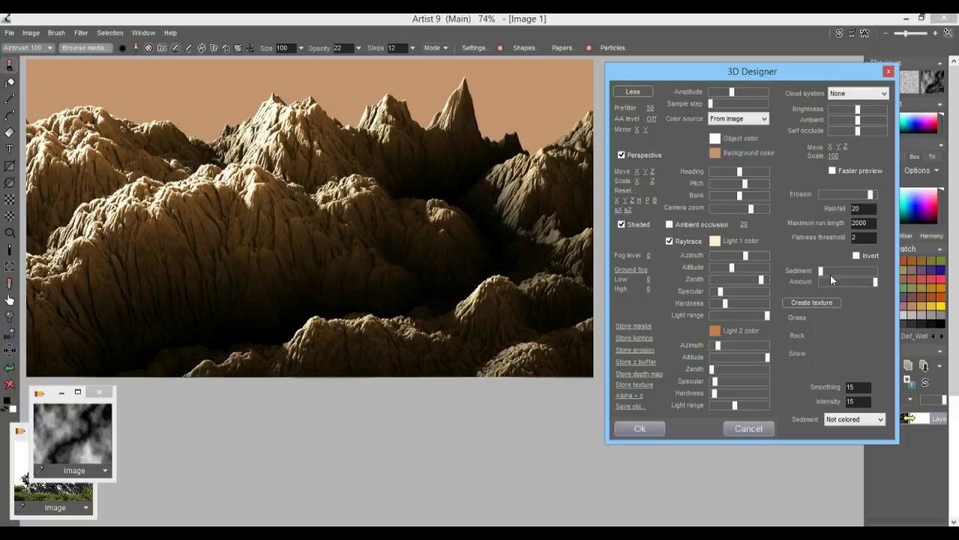
# Raise Sediment and its Amount to near maximum, and store the terrain texture.
pyautogui.moveTo(824, 271); pyautogui.dragTo(862, 273)
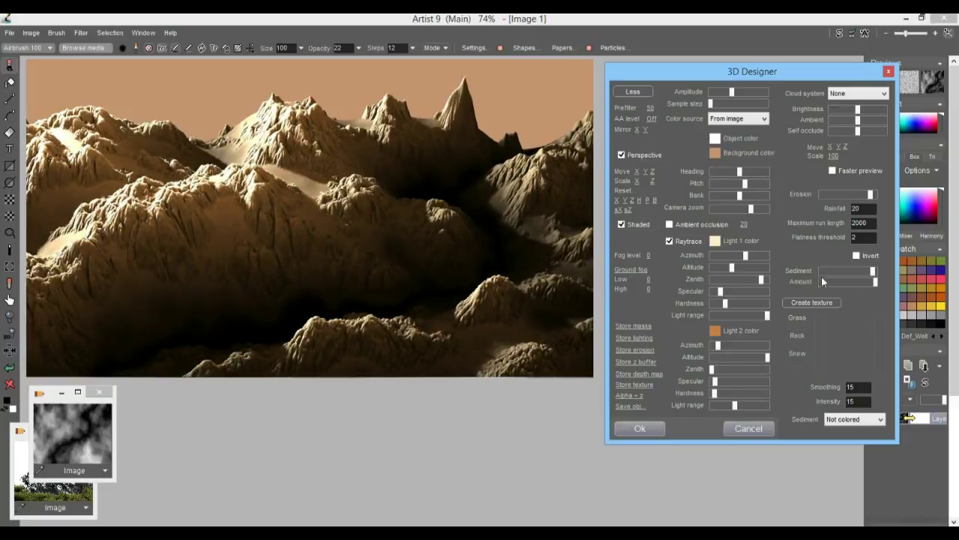
pyautogui.click(873, 284)
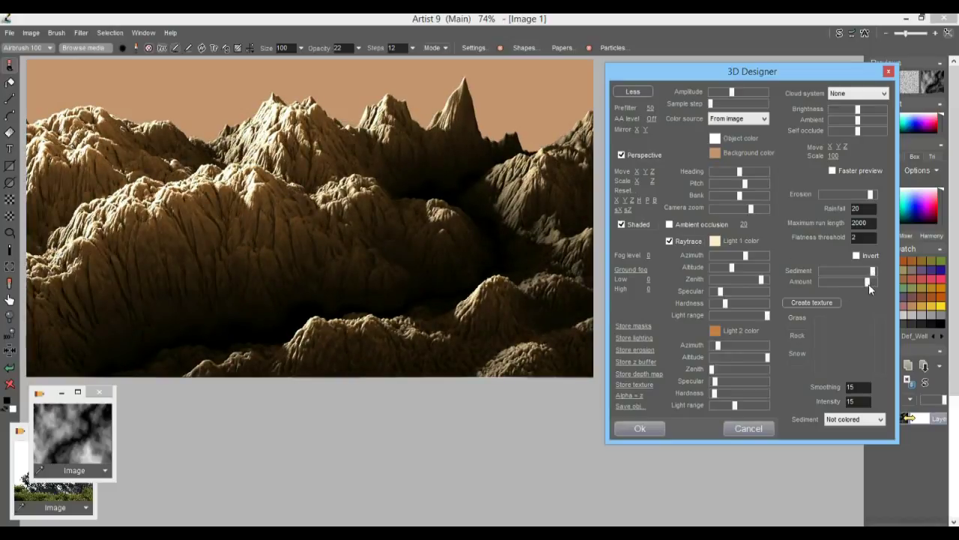
pyautogui.click(805, 303)
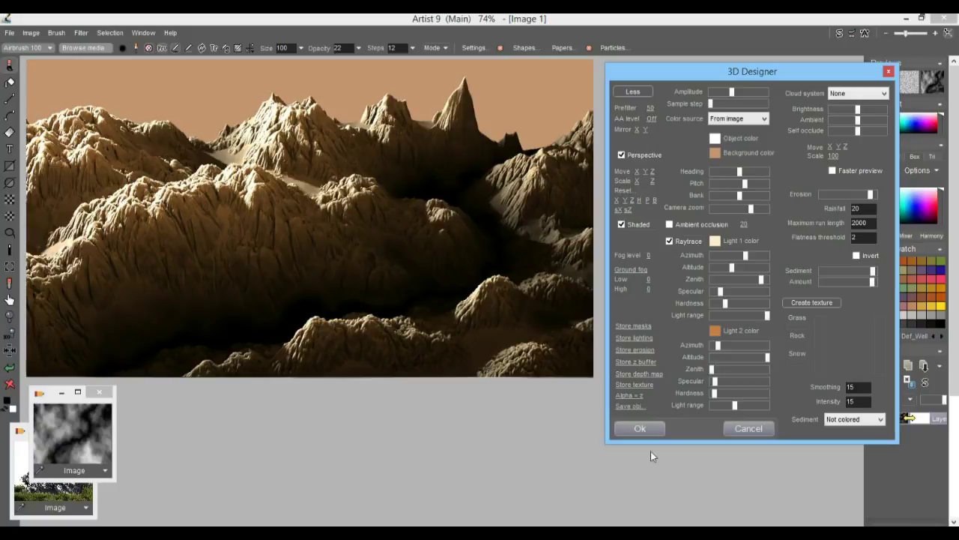
pyautogui.click(646, 385)
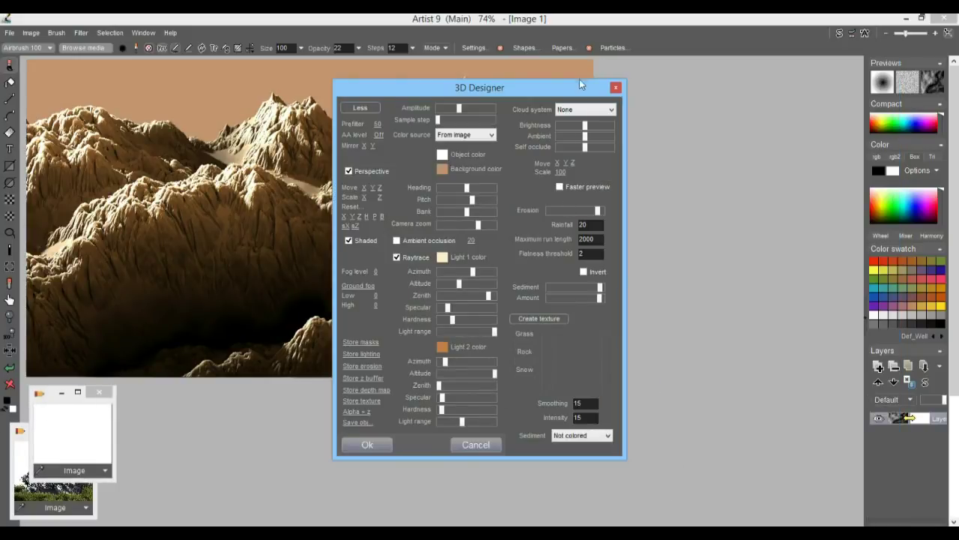
# Create a new terrain texture that replaces the swap image, and lower both the snow line and the grass line.
pyautogui.moveTo(558, 86); pyautogui.dragTo(817, 108)
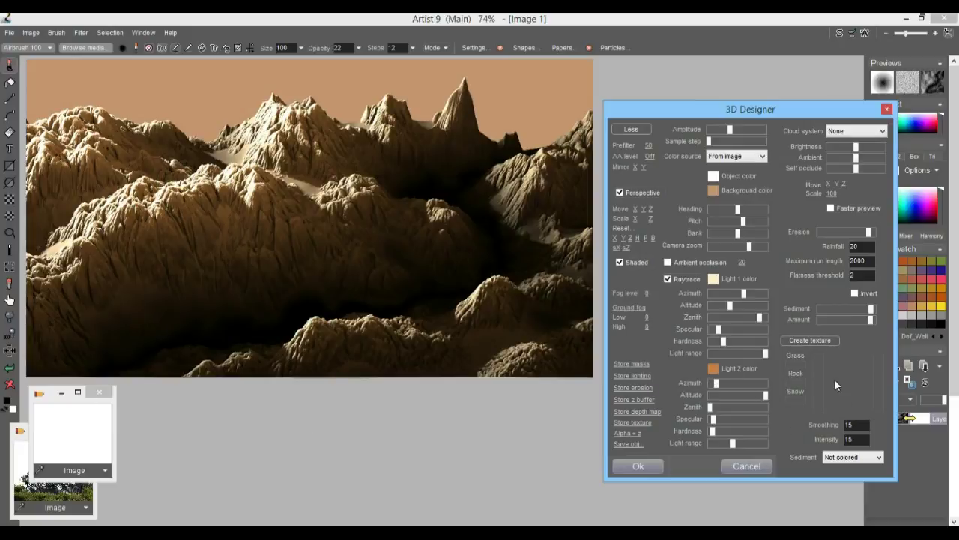
pyautogui.click(814, 339)
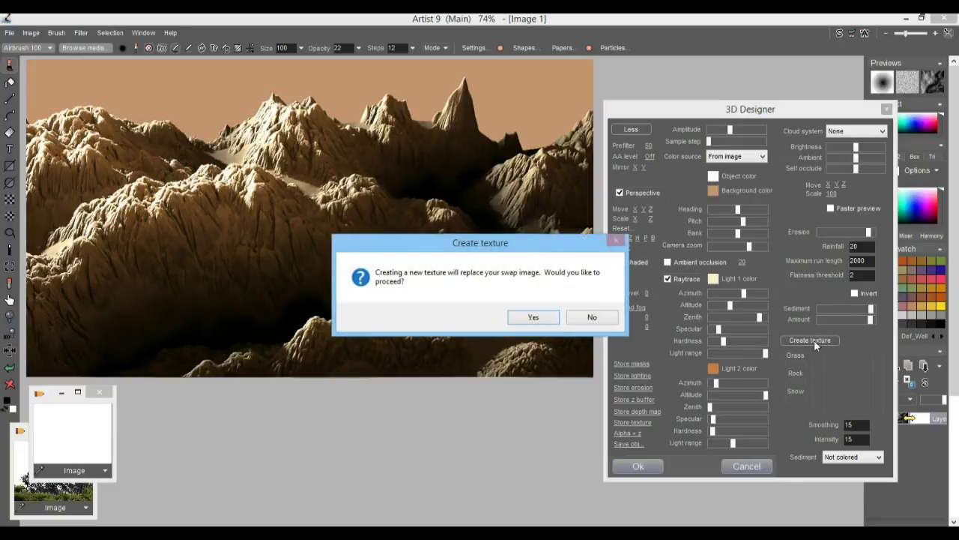
pyautogui.click(541, 317)
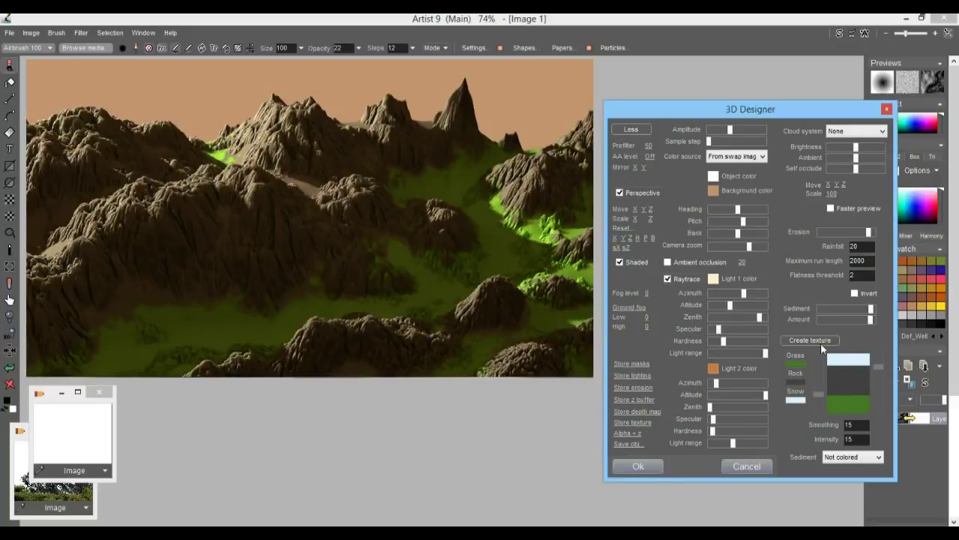
pyautogui.moveTo(881, 367); pyautogui.dragTo(883, 394)
pyautogui.moveTo(817, 394)
pyautogui.mouseDown()
pyautogui.moveTo(819, 378)
pyautogui.moveTo(822, 401)
pyautogui.mouseUp()
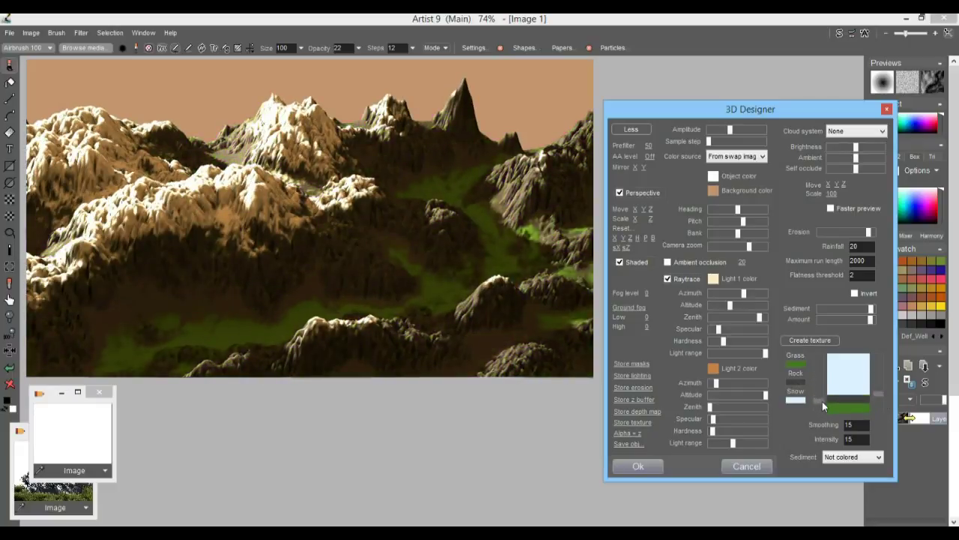
# Color the sediment as Snow and extend the snow band further down the terrain.
pyautogui.click(859, 463)
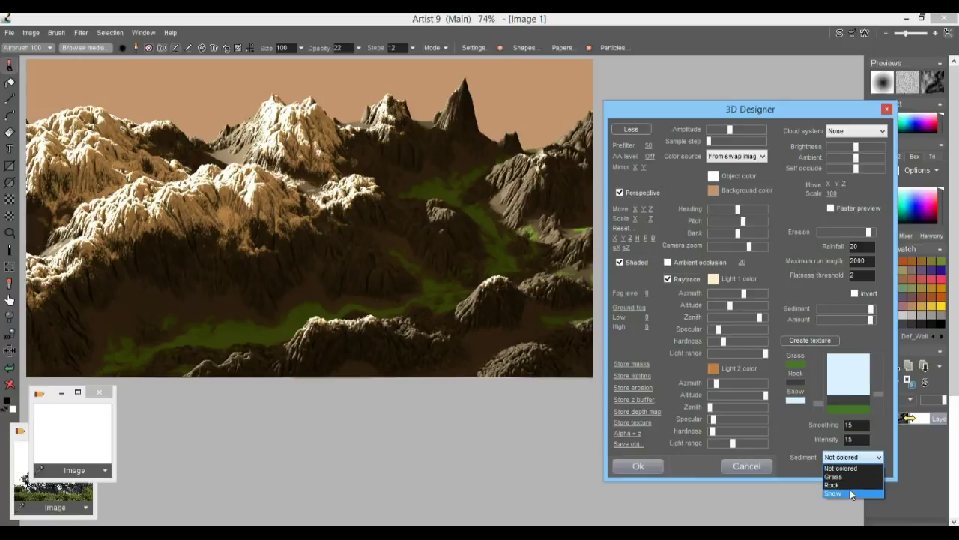
pyautogui.click(851, 494)
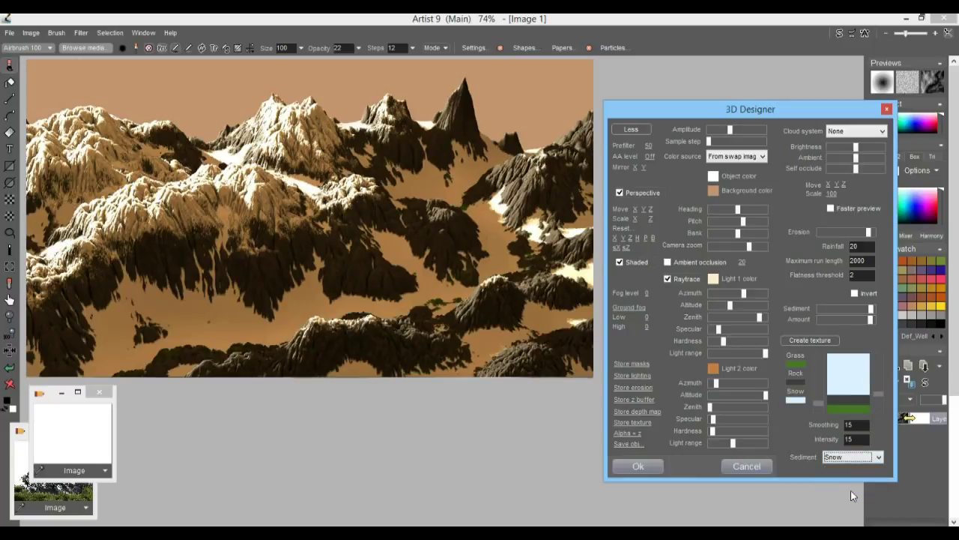
pyautogui.moveTo(879, 388)
pyautogui.mouseDown()
pyautogui.moveTo(882, 375)
pyautogui.moveTo(888, 410)
pyautogui.moveTo(878, 406)
pyautogui.mouseUp()
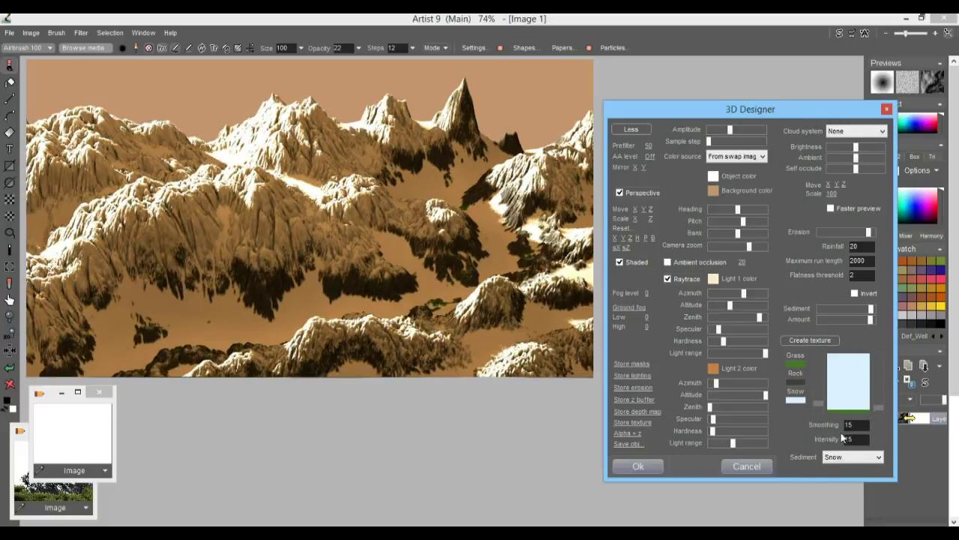
# Set the texture's Smoothing and Intensity to 2, and raise the snow line slightly.
pyautogui.doubleClick(859, 424)
pyautogui.write('2')
pyautogui.press('Tab')
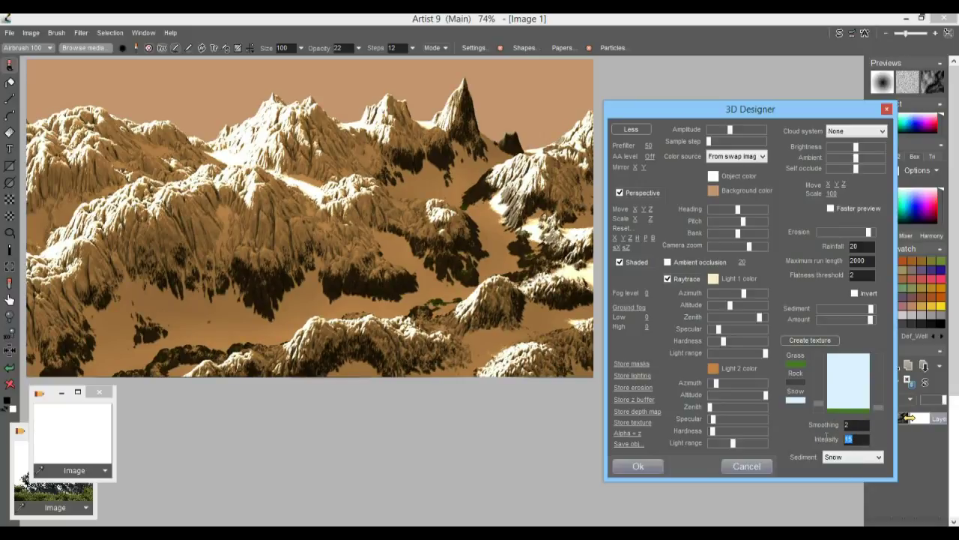
pyautogui.write('2')
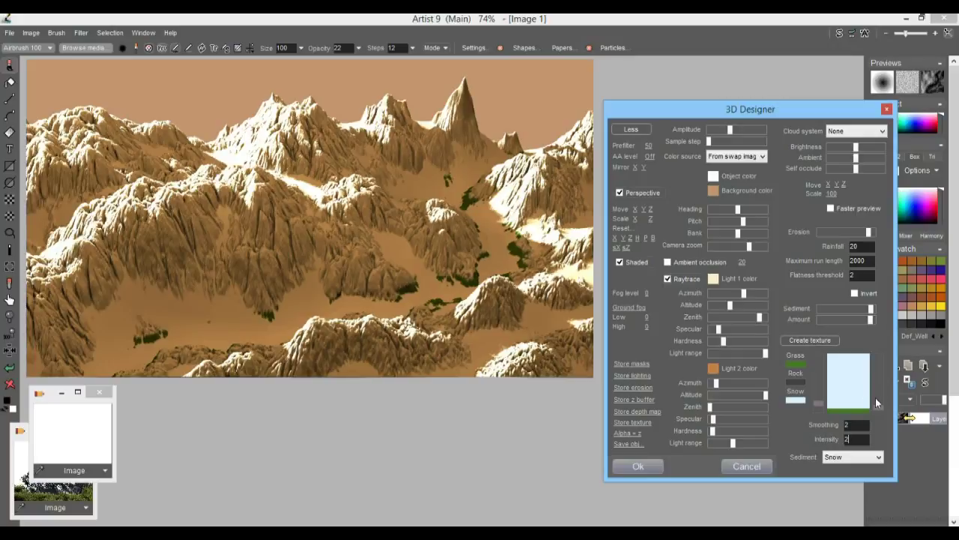
pyautogui.moveTo(882, 404); pyautogui.dragTo(881, 397)
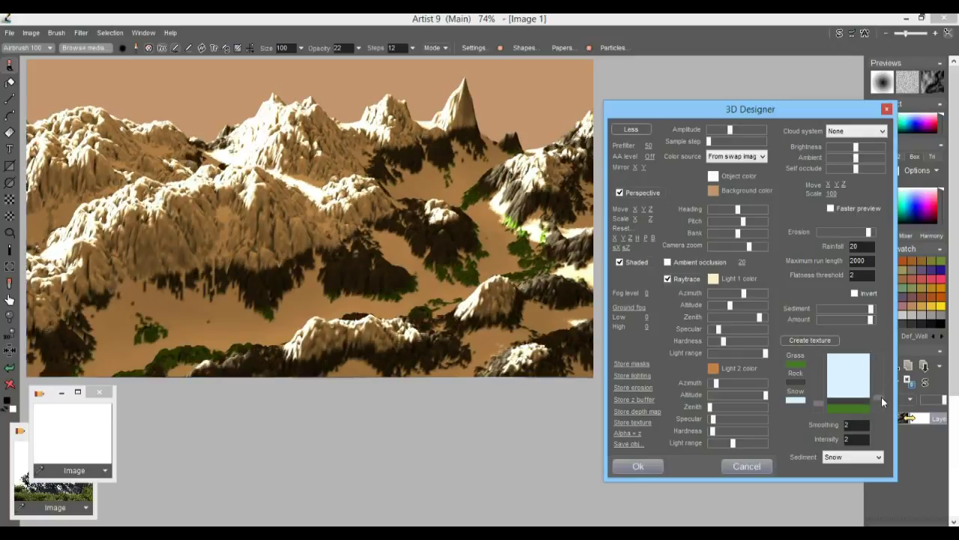
# Change the Grass color to an orange-brown.
pyautogui.click(799, 369)
pyautogui.moveTo(799, 229); pyautogui.dragTo(795, 231)
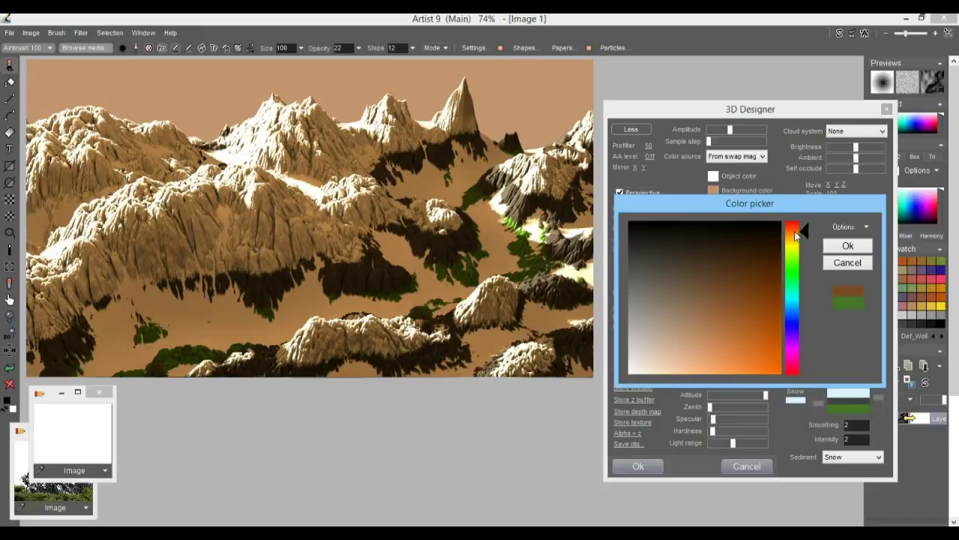
pyautogui.moveTo(714, 287); pyautogui.dragTo(735, 313)
pyautogui.click(847, 246)
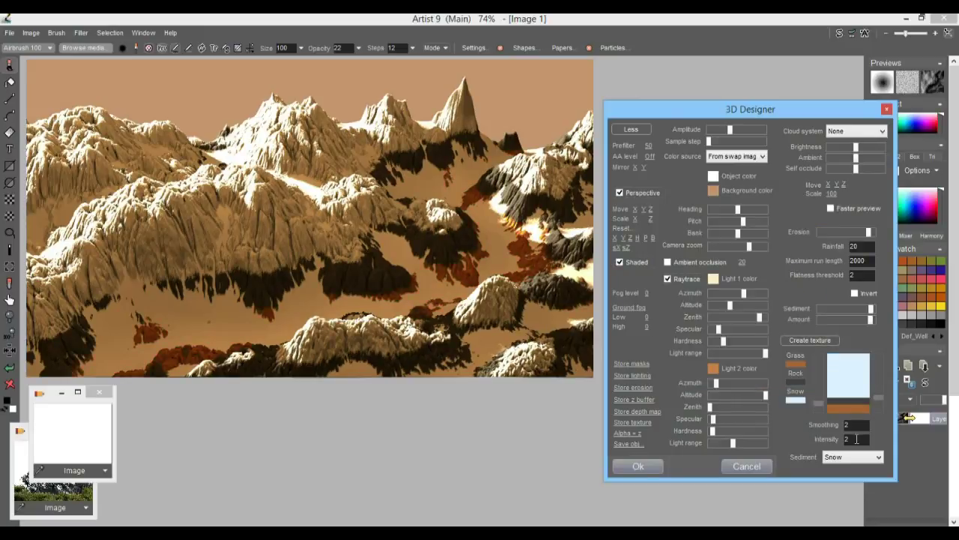
# Try a texture Smoothing of 22, and set it to 44.
pyautogui.doubleClick(854, 424)
pyautogui.write('22')
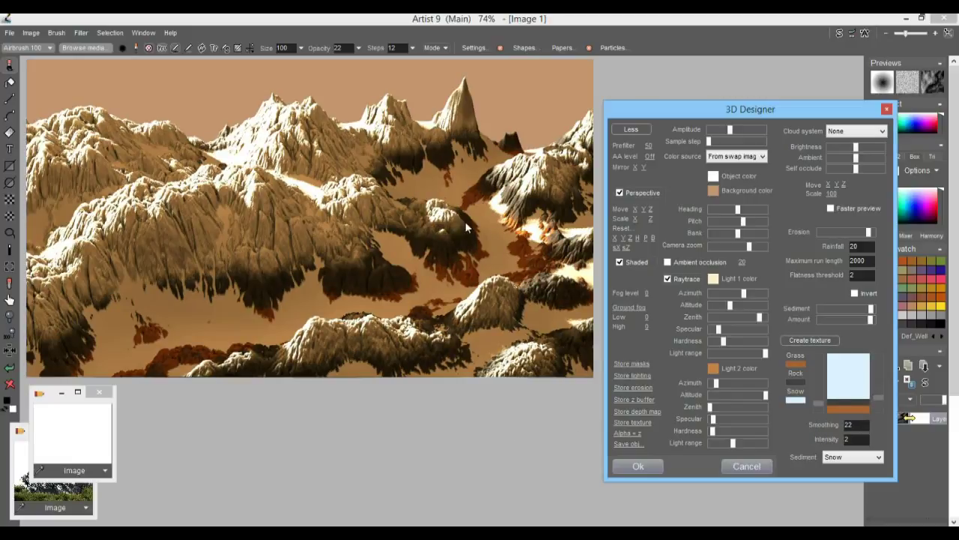
pyautogui.moveTo(864, 425); pyautogui.dragTo(798, 421)
pyautogui.write('44')
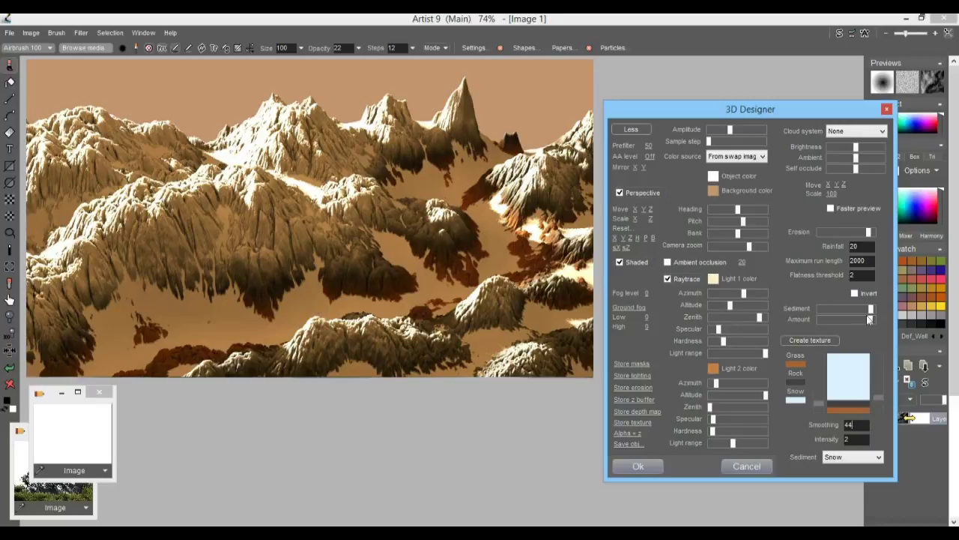
# Slightly reduce the terrain's Sediment, sediment Amount, and Erosion.
pyautogui.moveTo(871, 308); pyautogui.dragTo(842, 308)
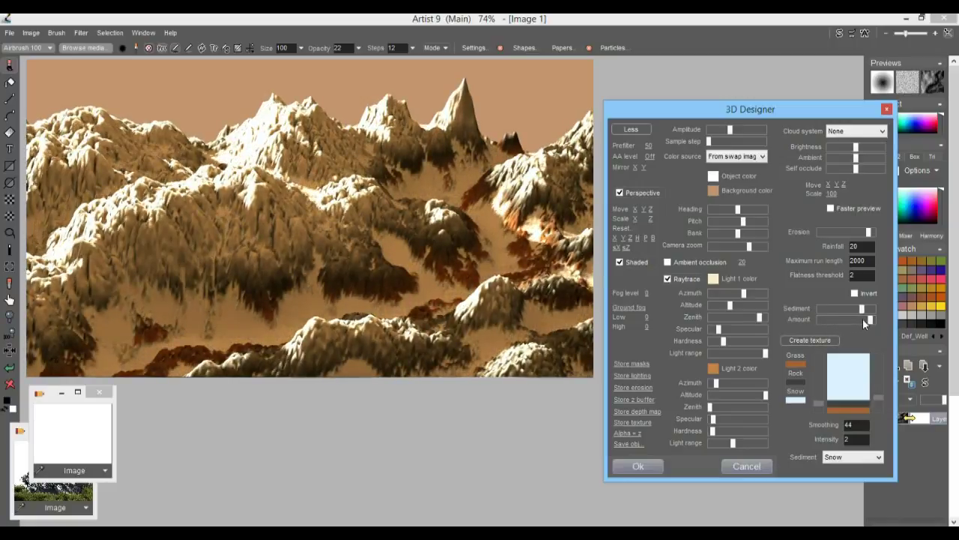
pyautogui.moveTo(849, 325)
pyautogui.mouseDown()
pyautogui.moveTo(870, 320)
pyautogui.moveTo(852, 320)
pyautogui.mouseUp()
pyautogui.click(862, 325)
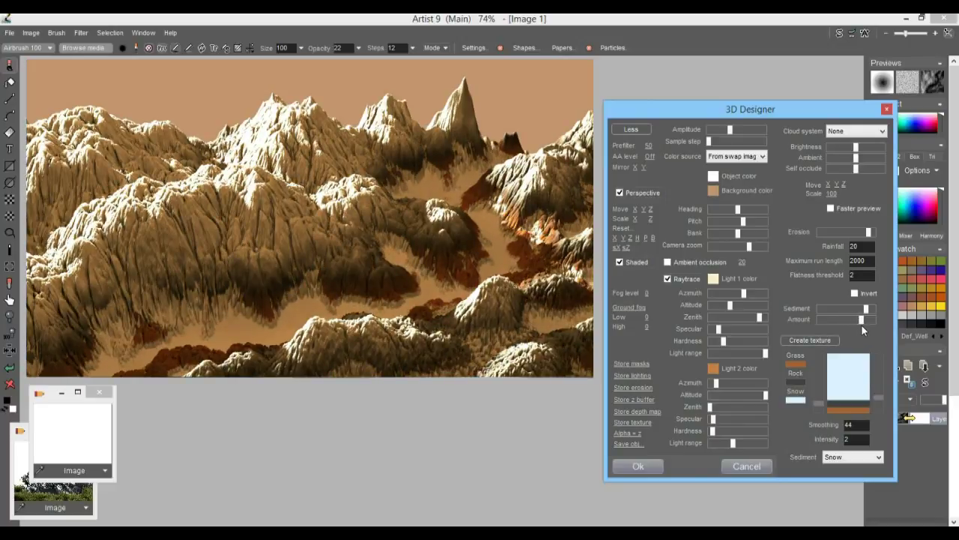
pyautogui.moveTo(869, 232); pyautogui.dragTo(857, 232)
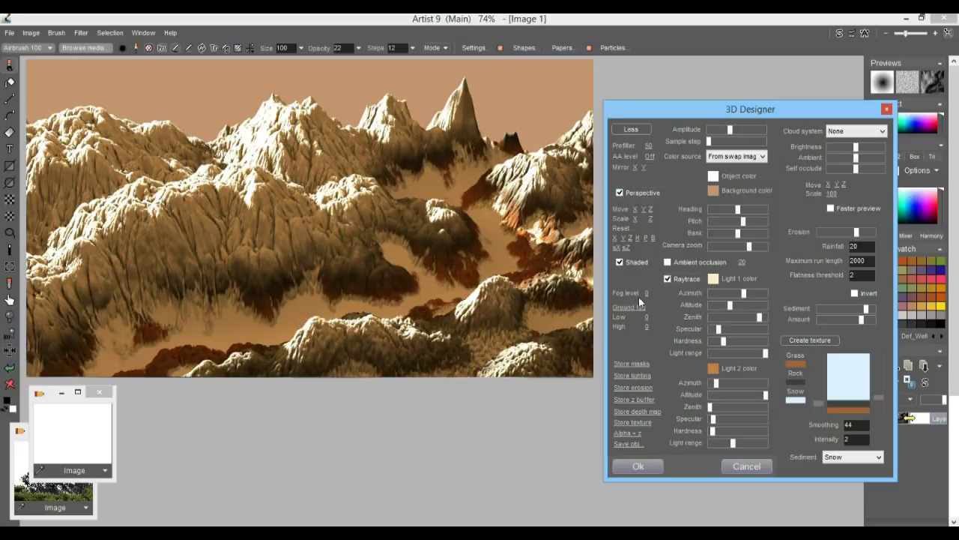
# Set the Fog level to 0.357, and reframe the terrain with a lower Camera zoom and adjusted Pitch and position.
pyautogui.moveTo(653, 294); pyautogui.dragTo(727, 255)
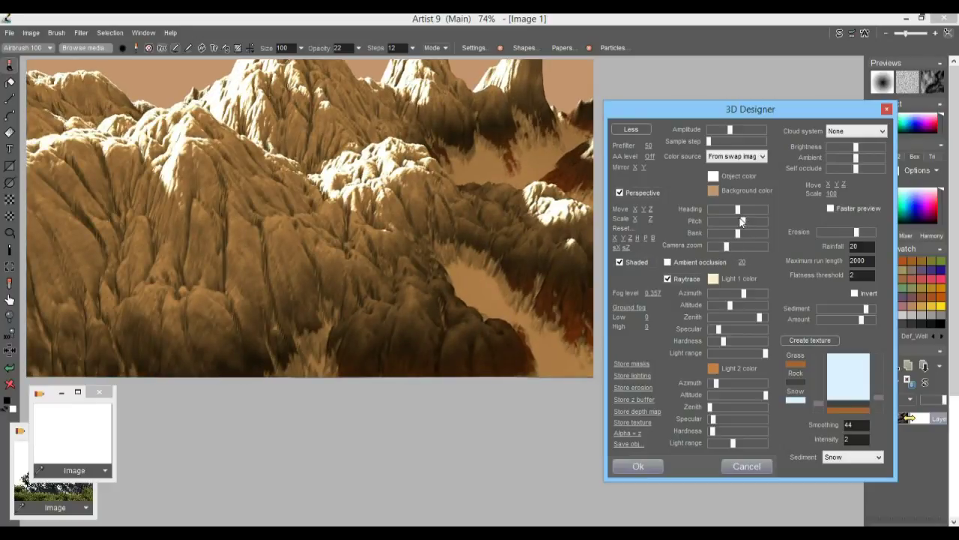
pyautogui.click(741, 221)
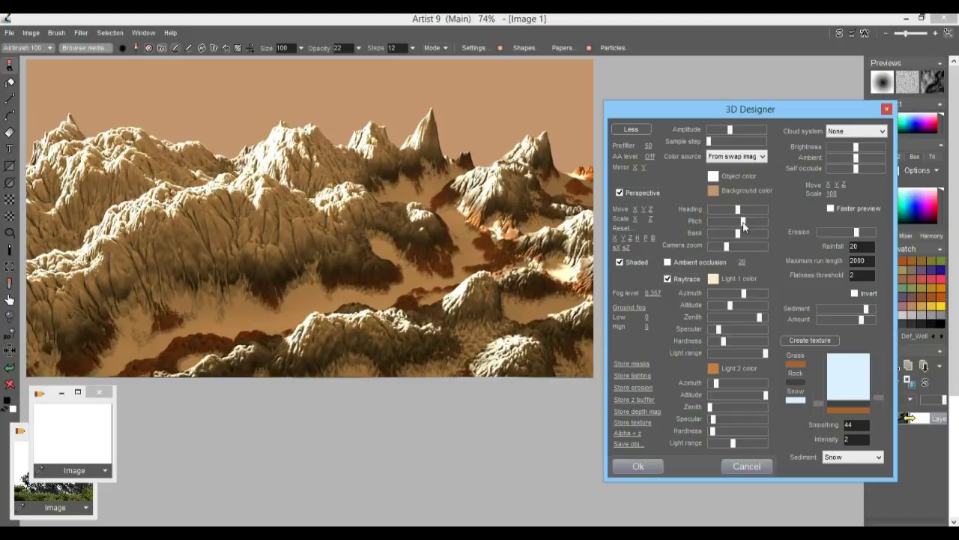
pyautogui.moveTo(649, 210); pyautogui.dragTo(731, 253)
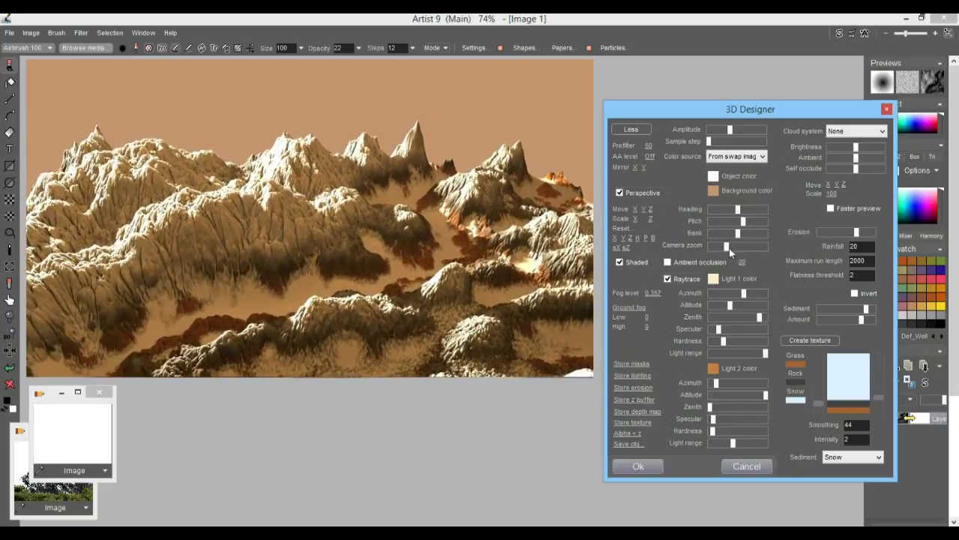
pyautogui.moveTo(731, 130)
pyautogui.mouseDown()
pyautogui.moveTo(709, 131)
pyautogui.moveTo(729, 139)
pyautogui.moveTo(703, 139)
pyautogui.moveTo(730, 138)
pyautogui.mouseUp()
# Add ground fog to the terrain with its High level set to 72.
pyautogui.click(634, 306)
pyautogui.click(679, 341)
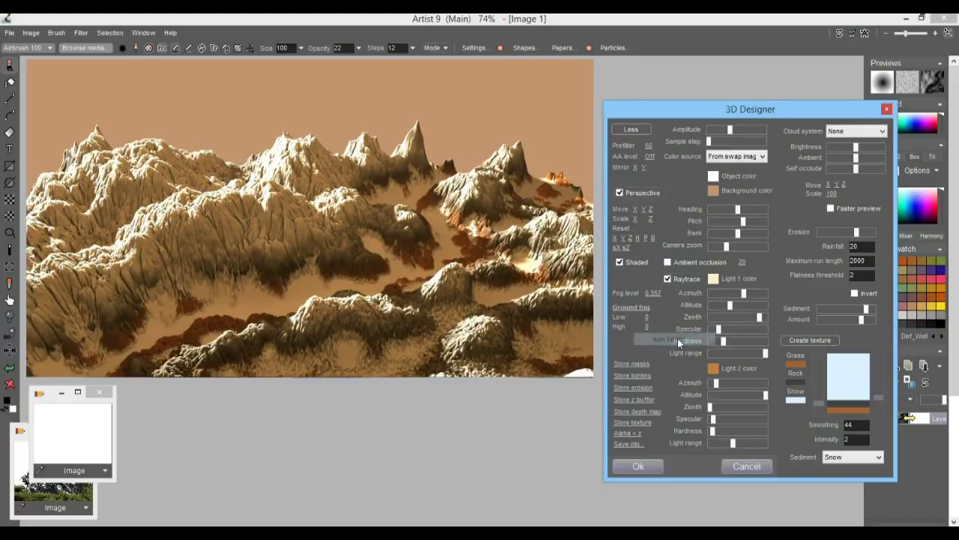
pyautogui.moveTo(653, 327); pyautogui.dragTo(756, 330)
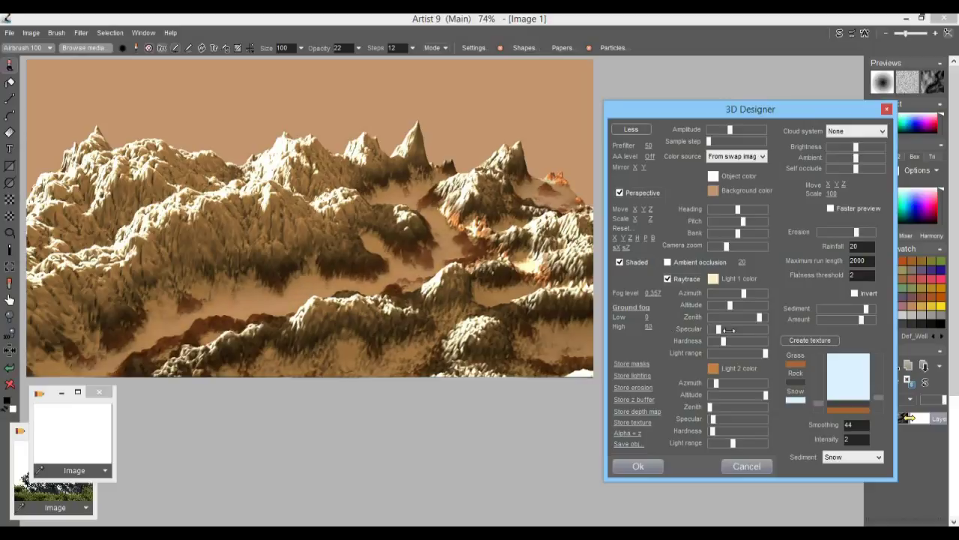
# Try the Sky_Puffies.cld cloud system with strongly reduced Brightness and slightly reduced Ambient.
pyautogui.click(861, 132)
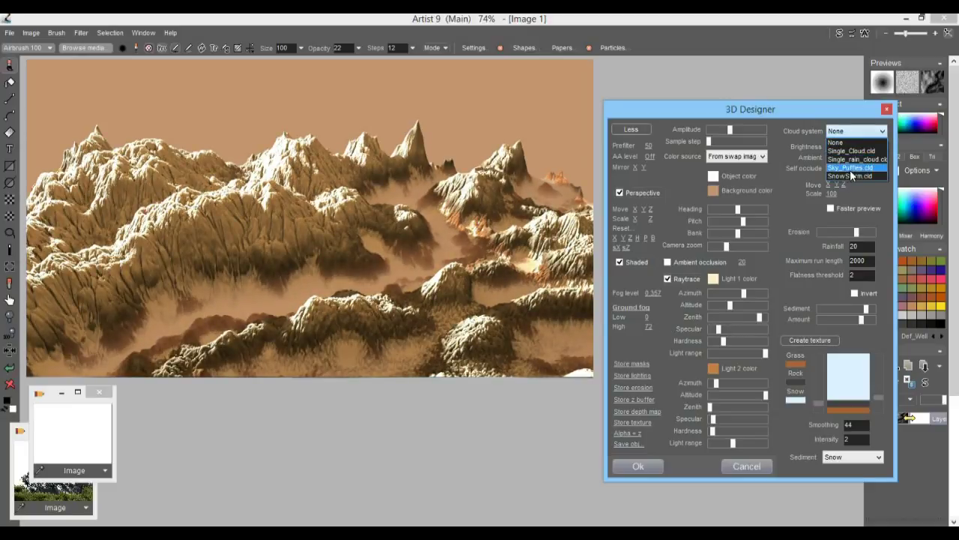
pyautogui.click(850, 168)
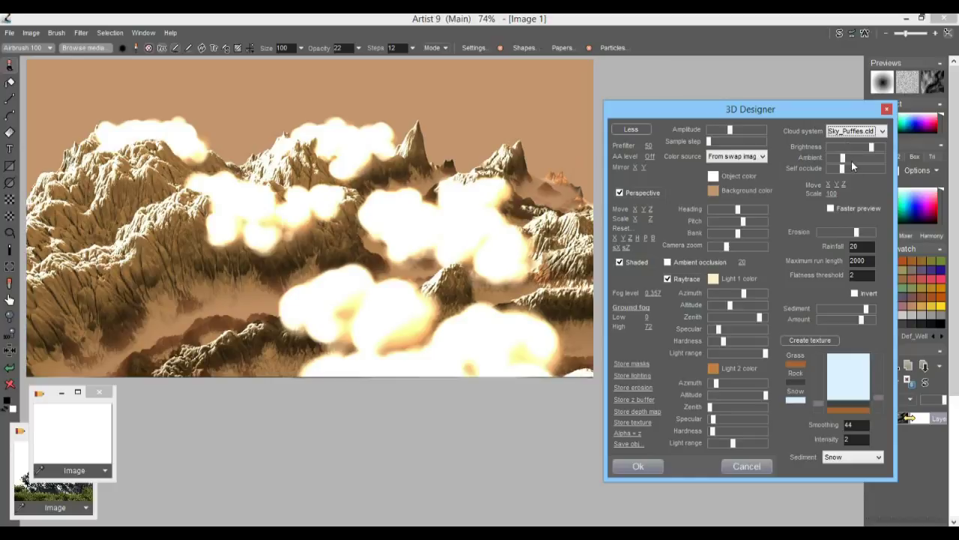
pyautogui.click(836, 147)
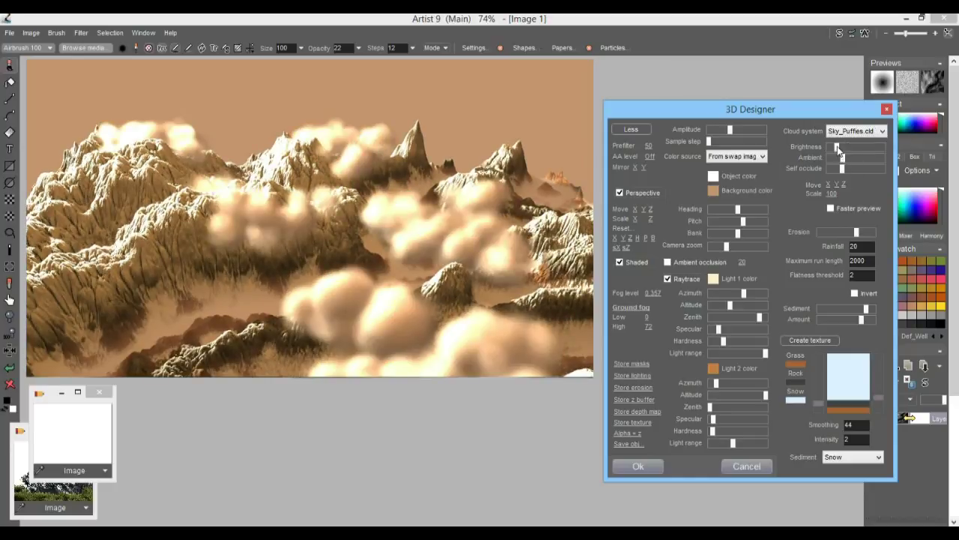
pyautogui.moveTo(836, 147); pyautogui.dragTo(837, 158)
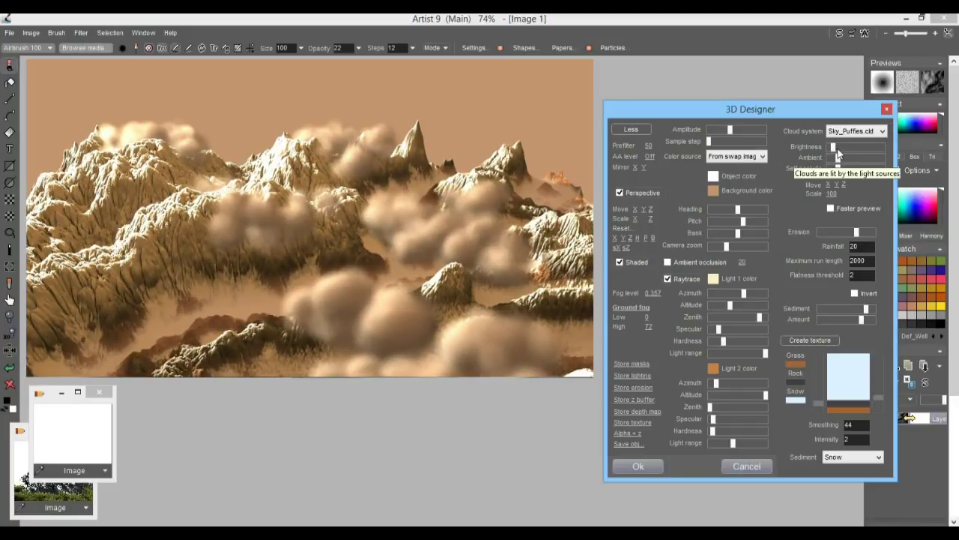
# Switch the cloud system to the single rain cloud, and reduce its Brightness, Self occlude and Ambient.
pyautogui.click(866, 133)
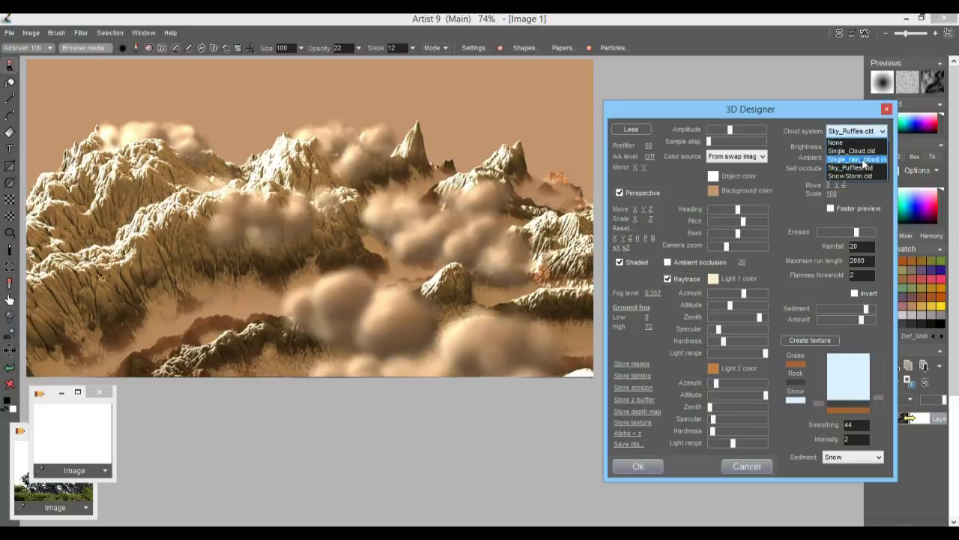
pyautogui.click(854, 159)
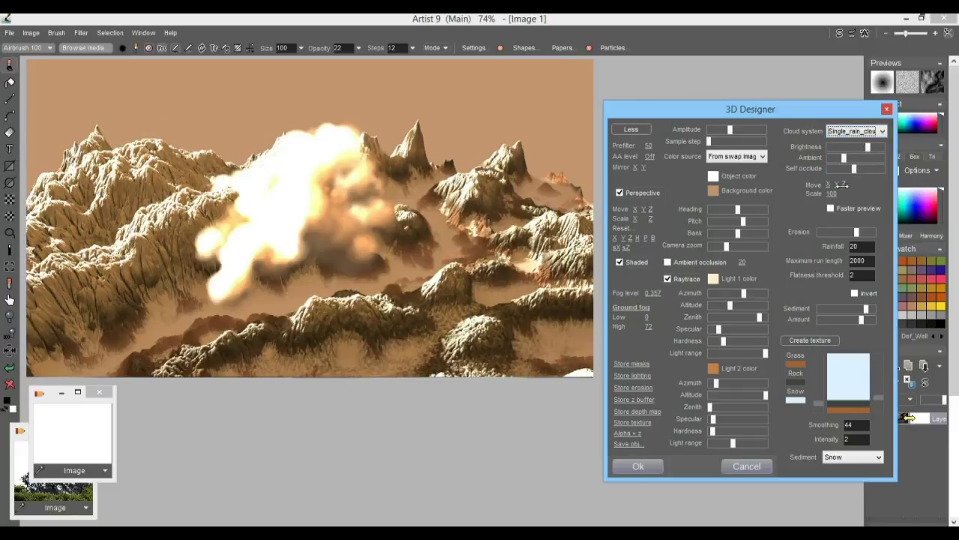
pyautogui.click(837, 148)
pyautogui.click(845, 172)
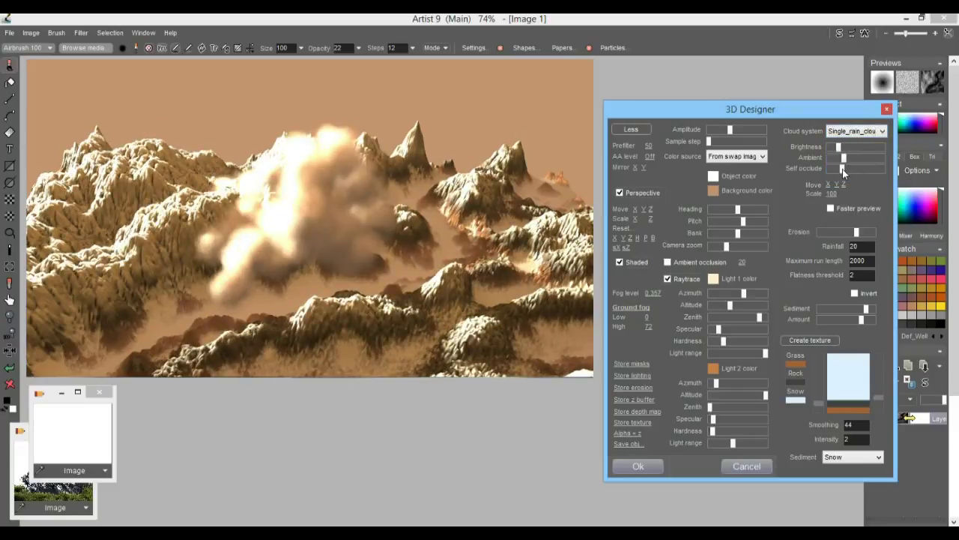
pyautogui.click(838, 157)
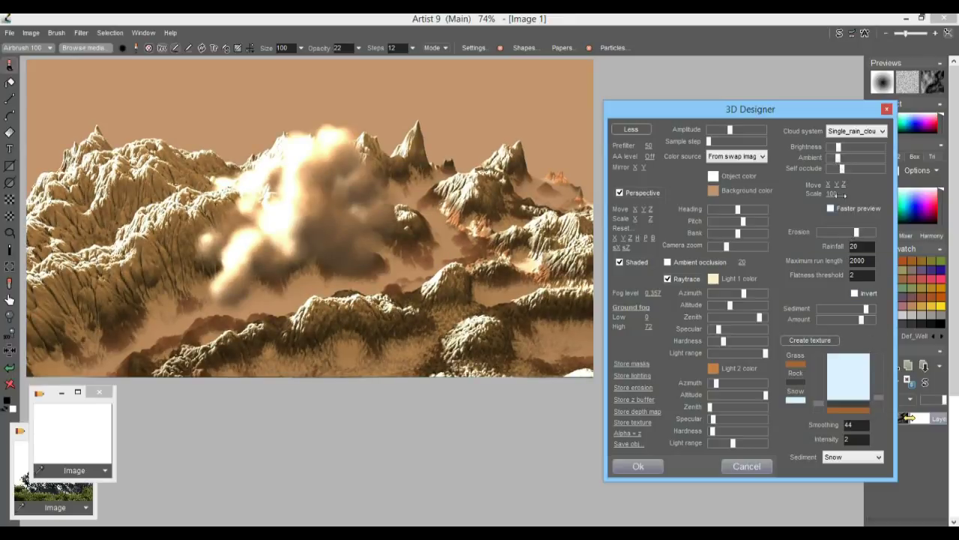
# Move the rain cloud along its axes so it sits in the sky behind the mountain ridge.
pyautogui.moveTo(830, 184); pyautogui.dragTo(888, 184)
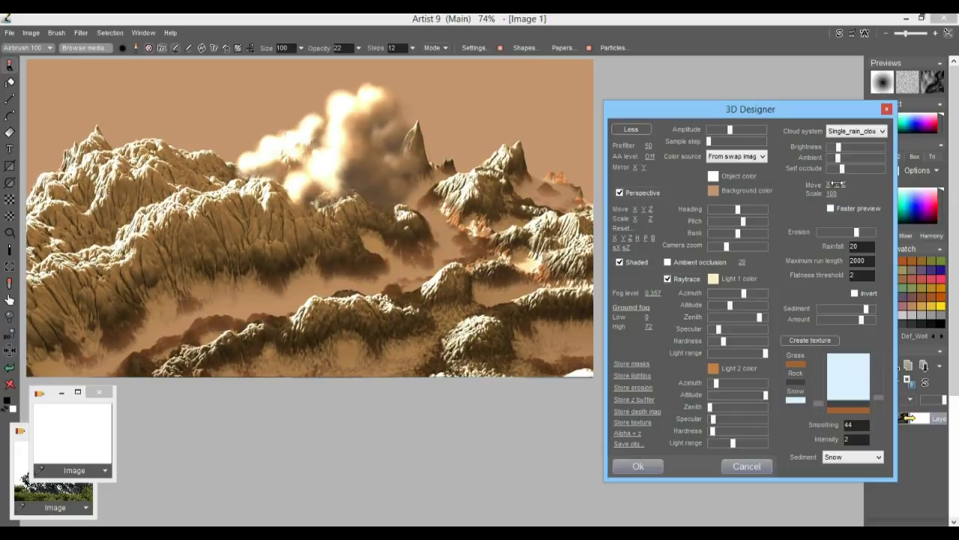
pyautogui.moveTo(844, 183); pyautogui.dragTo(679, 193)
pyautogui.moveTo(830, 184); pyautogui.dragTo(860, 197)
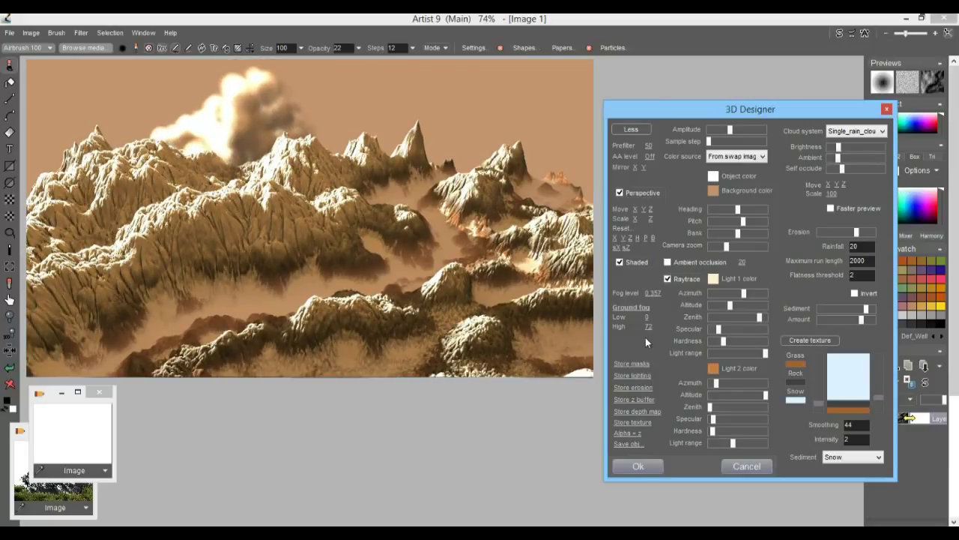
# Raise the Fog level to 0.702 and slightly reduce the Camera zoom.
pyautogui.moveTo(652, 294)
pyautogui.mouseDown()
pyautogui.moveTo(886, 291)
pyautogui.moveTo(718, 245)
pyautogui.mouseUp()
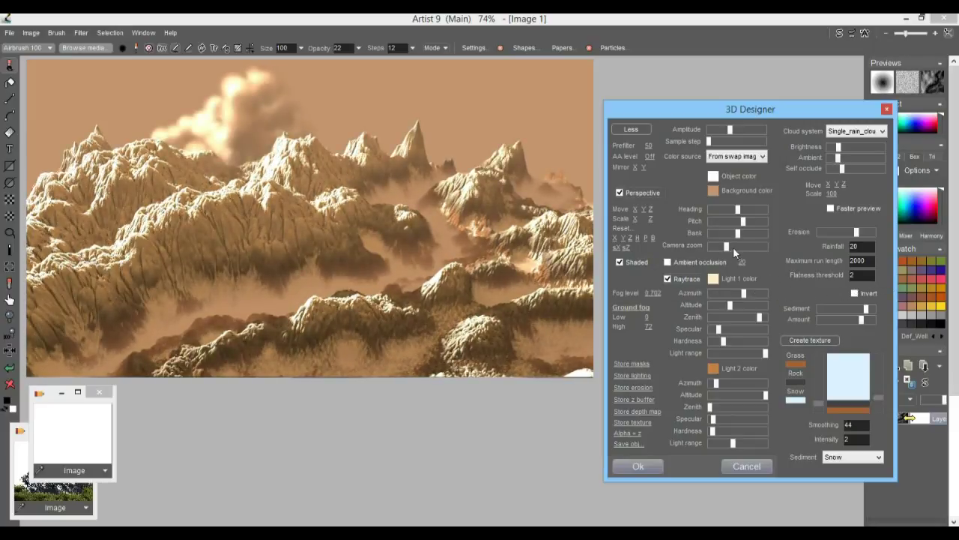
pyautogui.moveTo(733, 247)
pyautogui.mouseDown()
pyautogui.moveTo(755, 249)
pyautogui.moveTo(719, 250)
pyautogui.mouseUp()
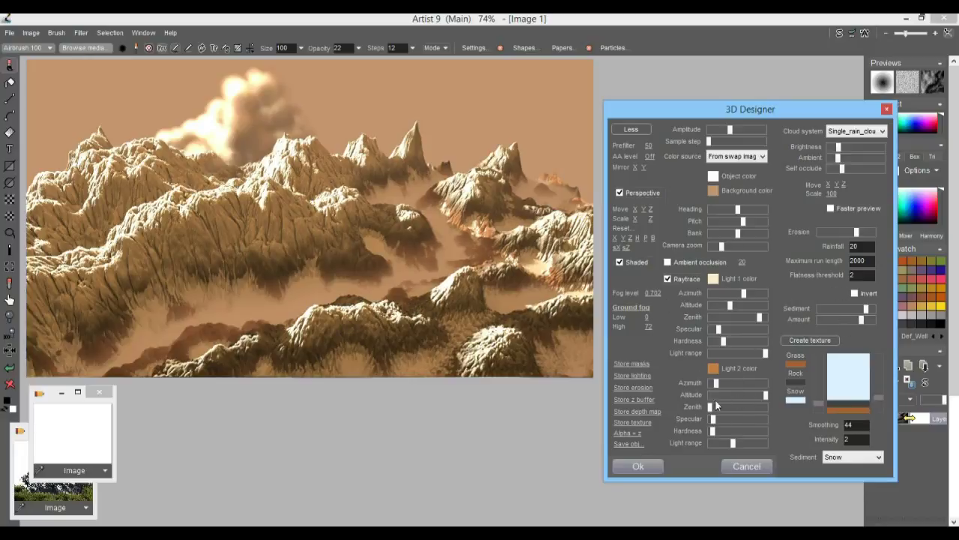
# Set Light 1 to maximum Specular, minimal Hardness and a shorter Light range, and slightly lower the terrain's Amplitude.
pyautogui.moveTo(719, 330); pyautogui.dragTo(780, 333)
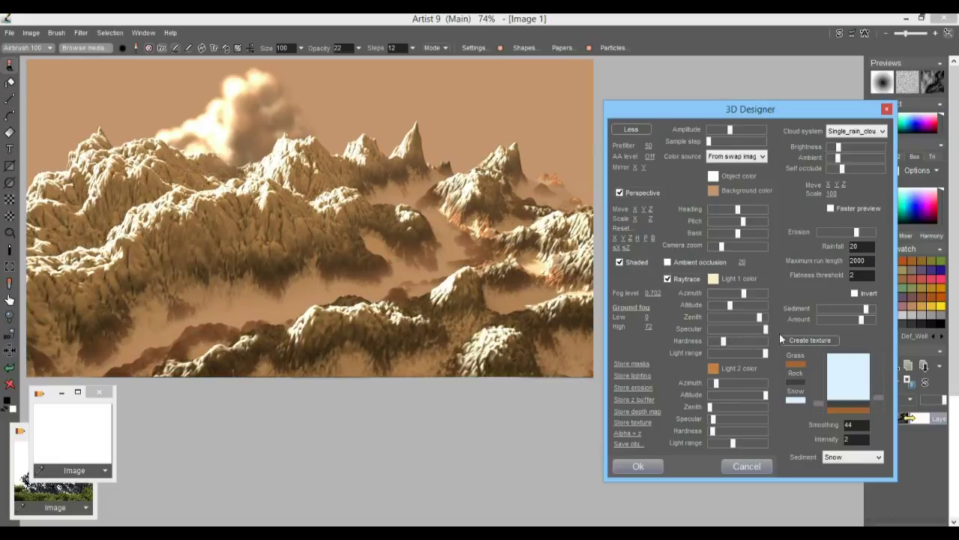
pyautogui.moveTo(711, 347)
pyautogui.mouseDown()
pyautogui.moveTo(758, 355)
pyautogui.moveTo(746, 355)
pyautogui.mouseUp()
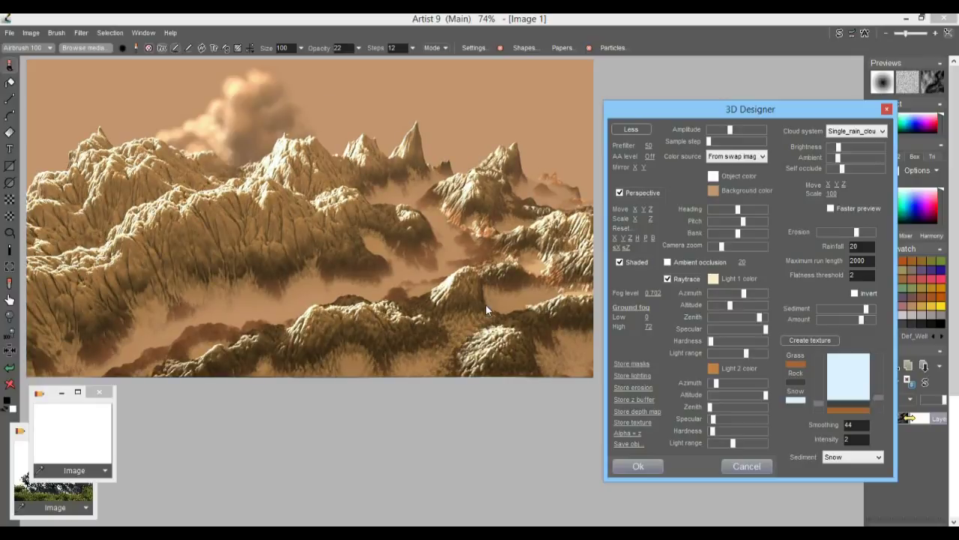
pyautogui.moveTo(731, 133); pyautogui.dragTo(724, 135)
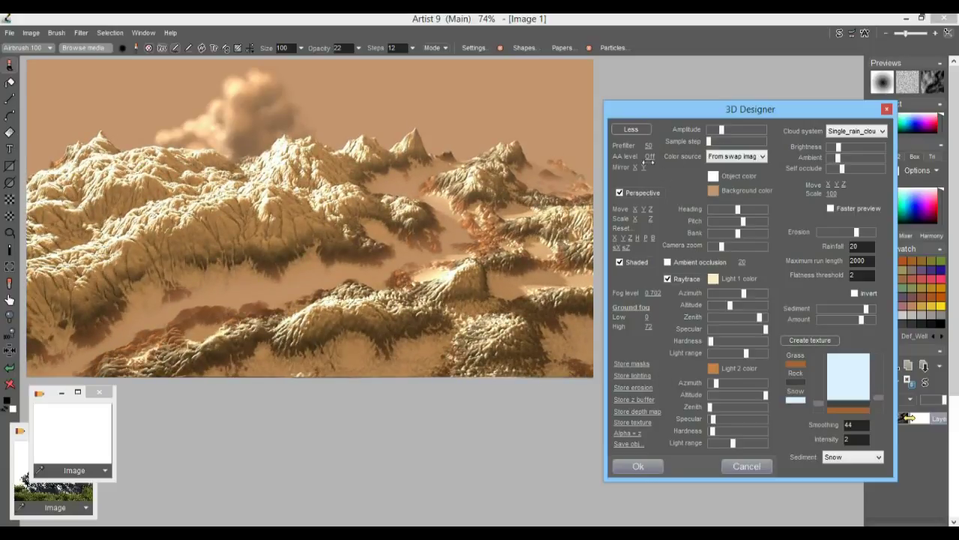
# Set the AA level to 5 and the Prefilter to 100.
pyautogui.moveTo(649, 156); pyautogui.dragTo(845, 156)
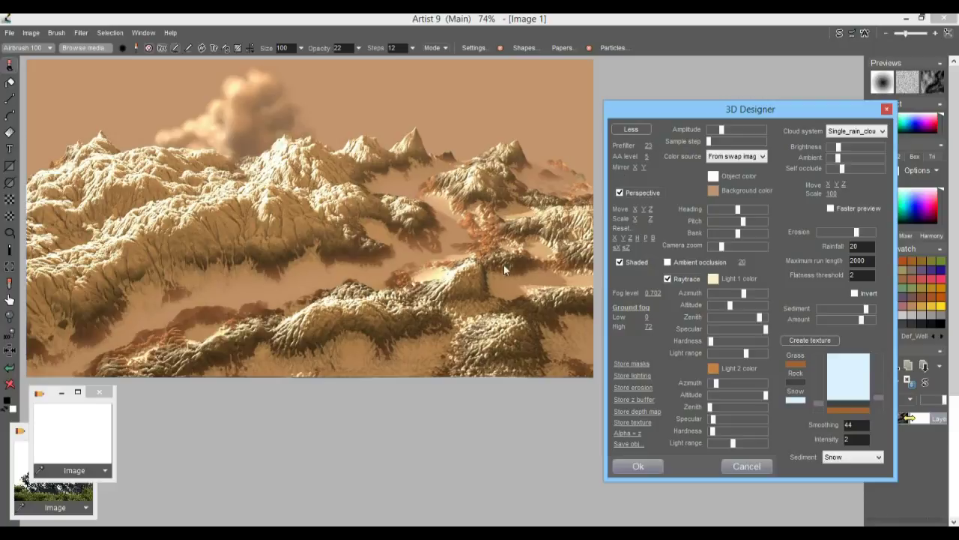
pyautogui.moveTo(649, 145); pyautogui.dragTo(950, 146)
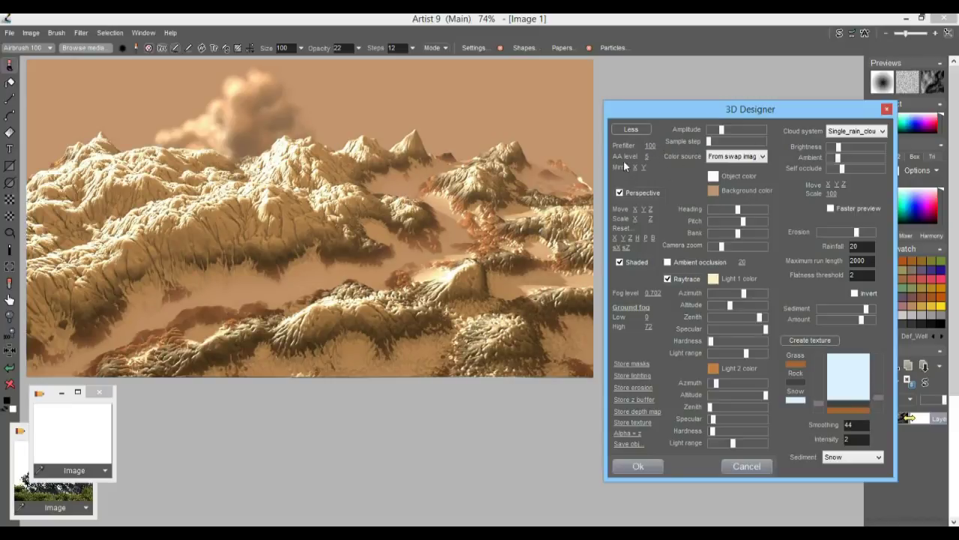
pyautogui.moveTo(627, 158); pyautogui.dragTo(587, 161)
pyautogui.moveTo(614, 162); pyautogui.dragTo(769, 161)
# Store the terrain's texture, erosion, lighting and masks as images.
pyautogui.click(636, 421)
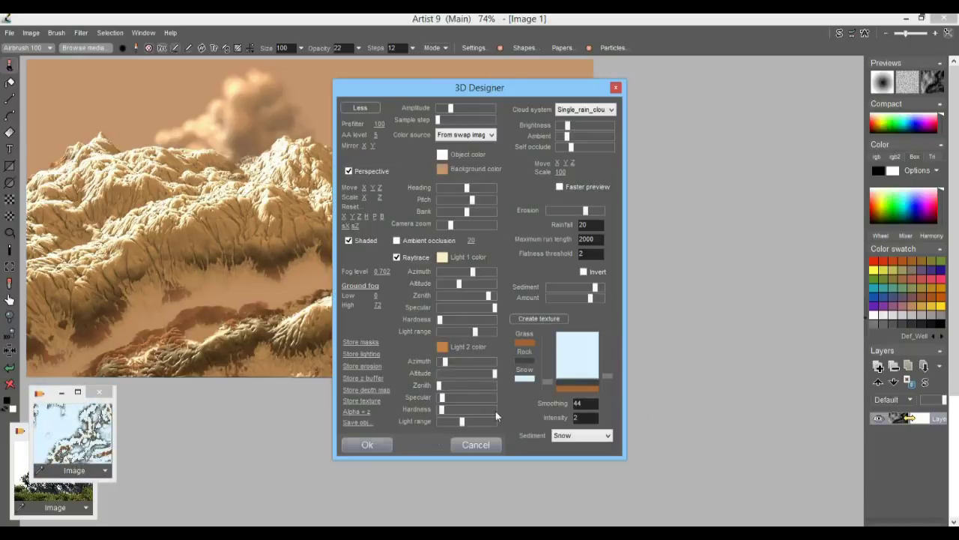
pyautogui.click(363, 365)
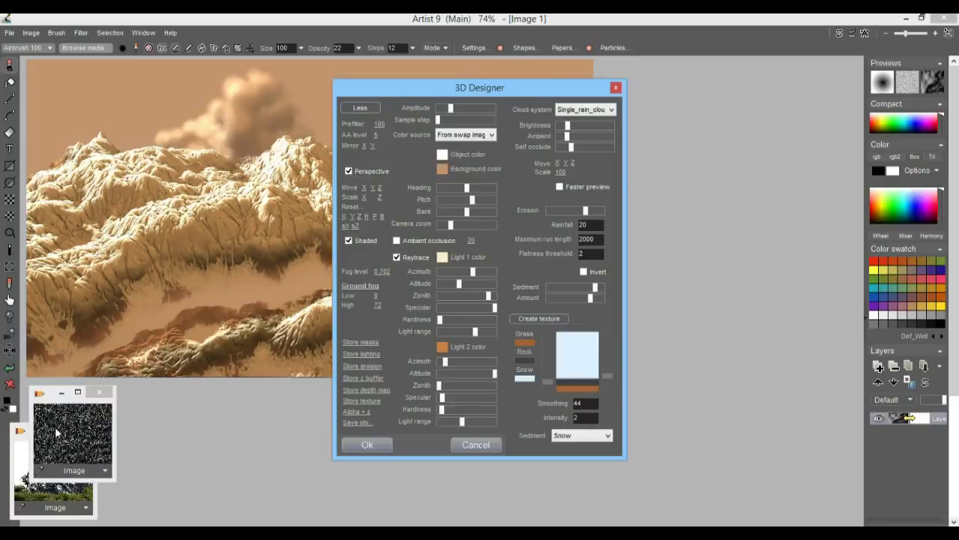
pyautogui.click(364, 354)
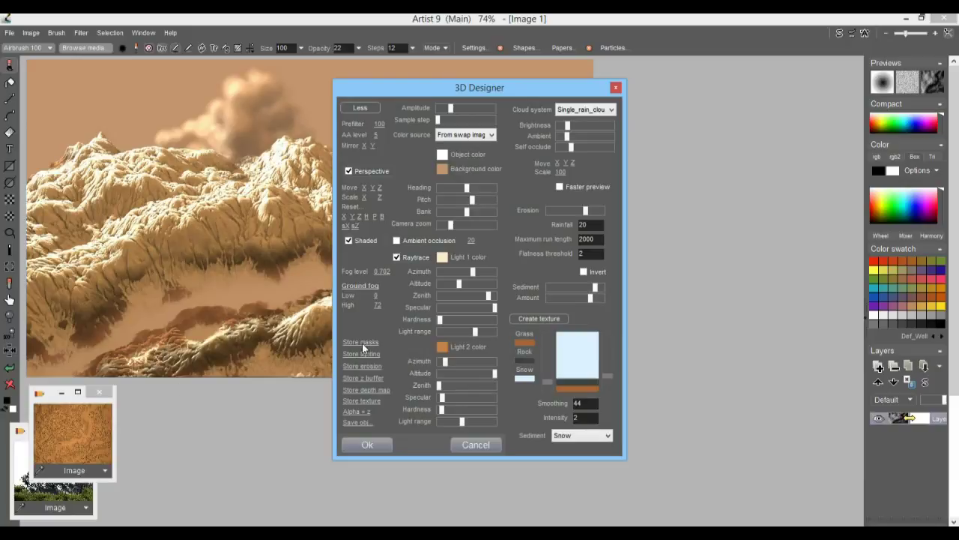
pyautogui.click(365, 343)
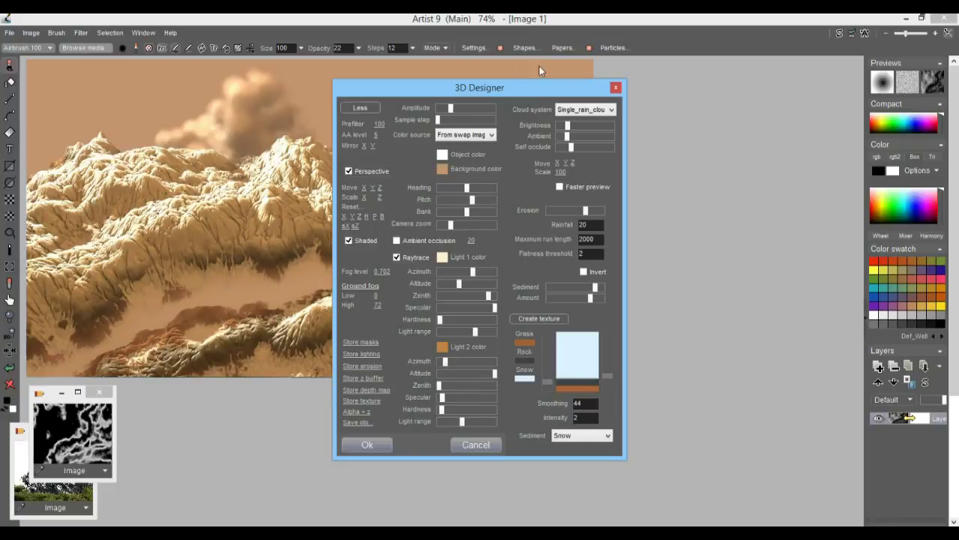
# Apply the 3D terrain render to the canvas, and store a copy of the rendered image beside the other stored images.
pyautogui.moveTo(498, 88); pyautogui.dragTo(765, 82)
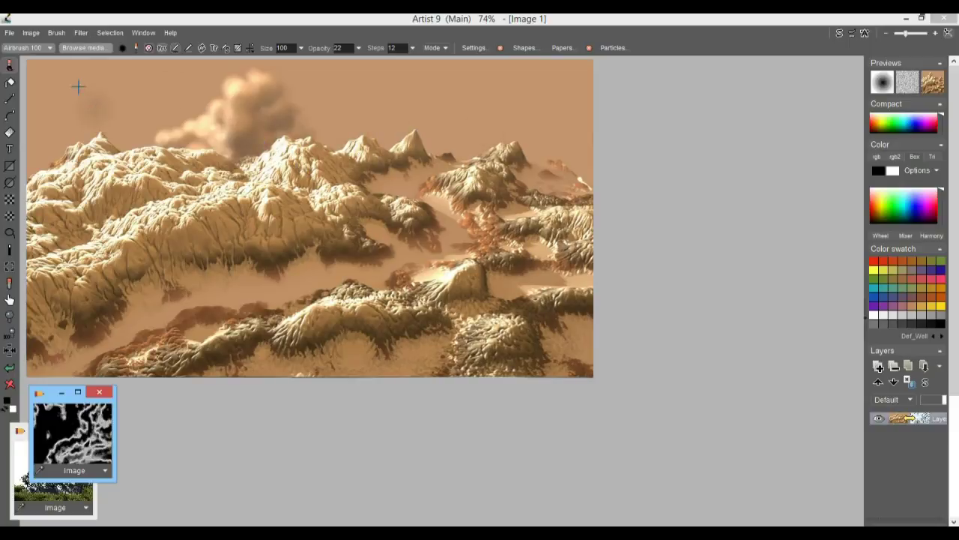
pyautogui.click(163, 47)
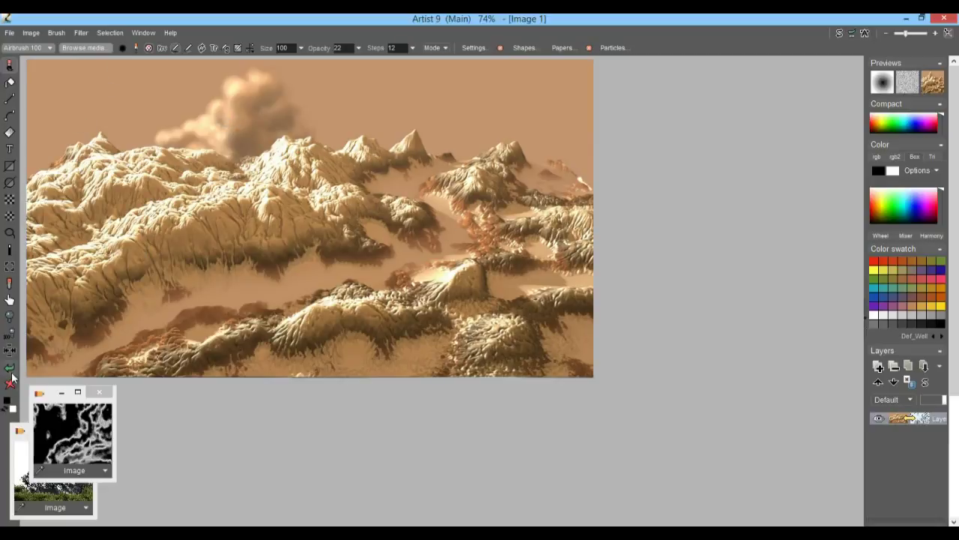
pyautogui.click(35, 34)
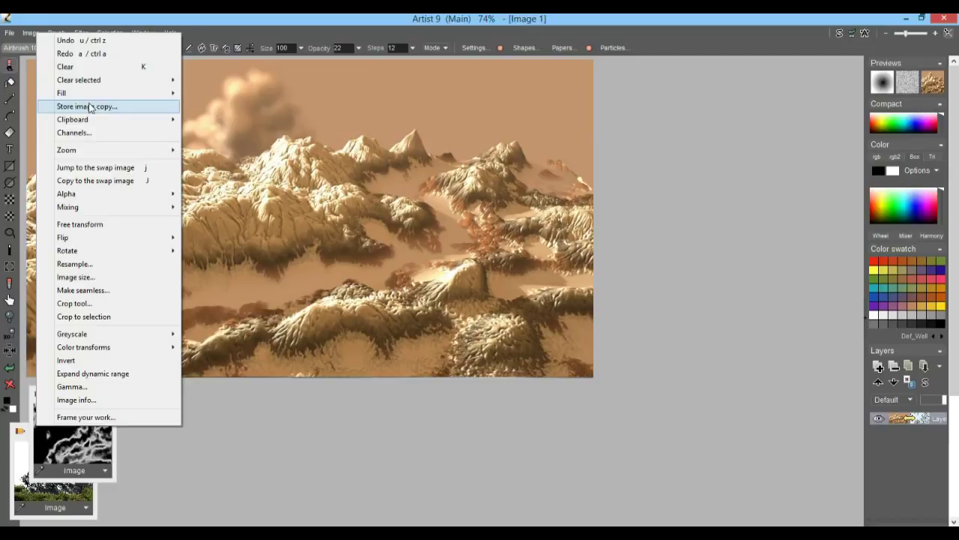
pyautogui.click(120, 106)
pyautogui.moveTo(46, 403); pyautogui.dragTo(160, 433)
# Undo the render to restore the grayscale height image, and reopen the 3D Designer beside the canvas.
pyautogui.click(10, 370)
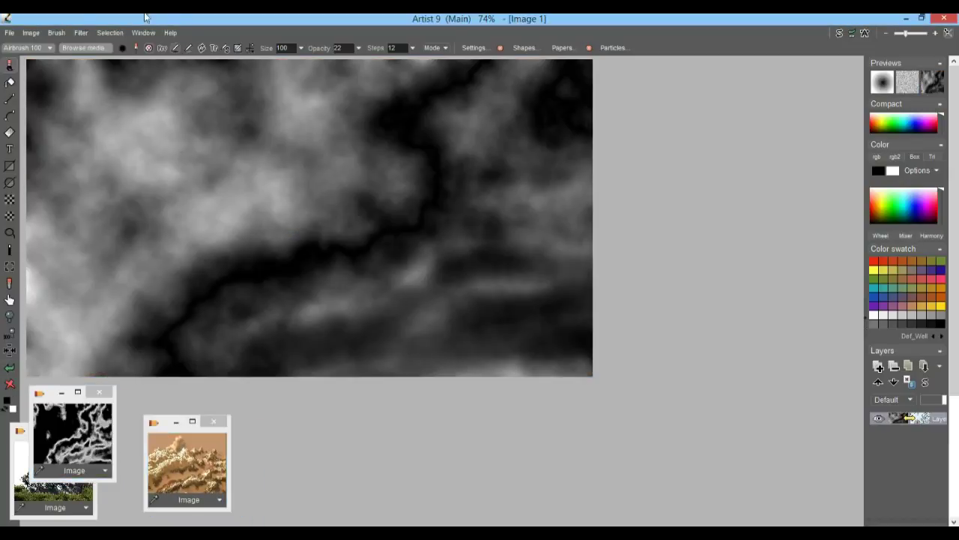
pyautogui.click(76, 32)
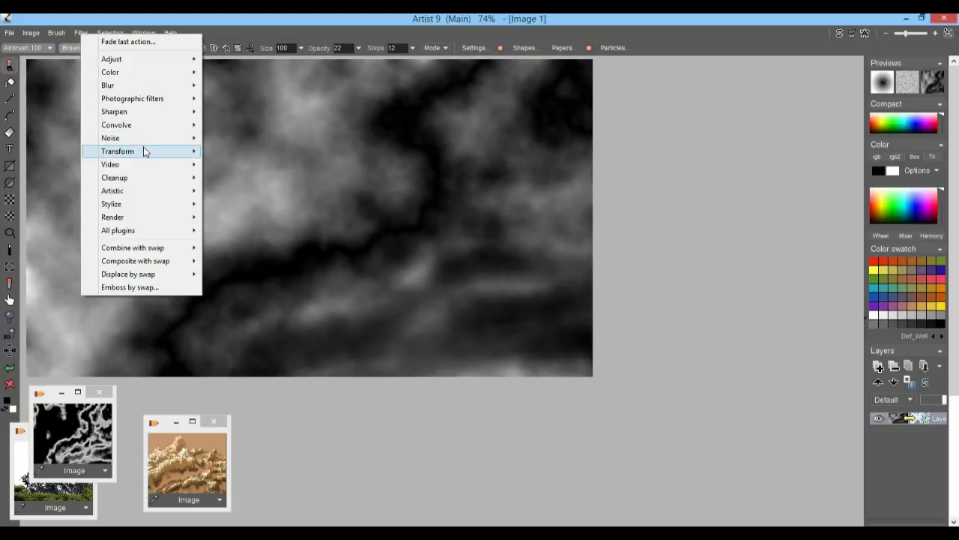
pyautogui.moveTo(144, 152)
pyautogui.click(280, 205)
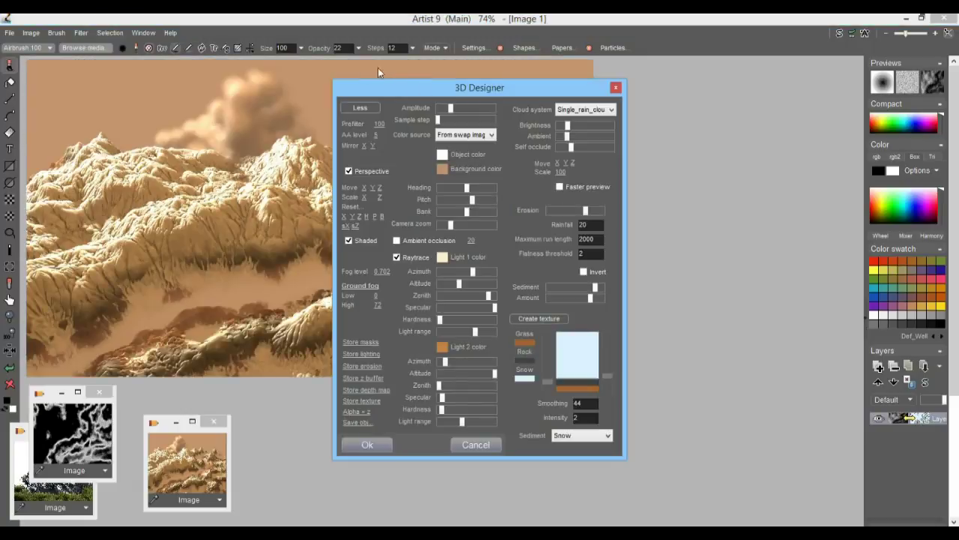
pyautogui.moveTo(368, 93); pyautogui.dragTo(645, 86)
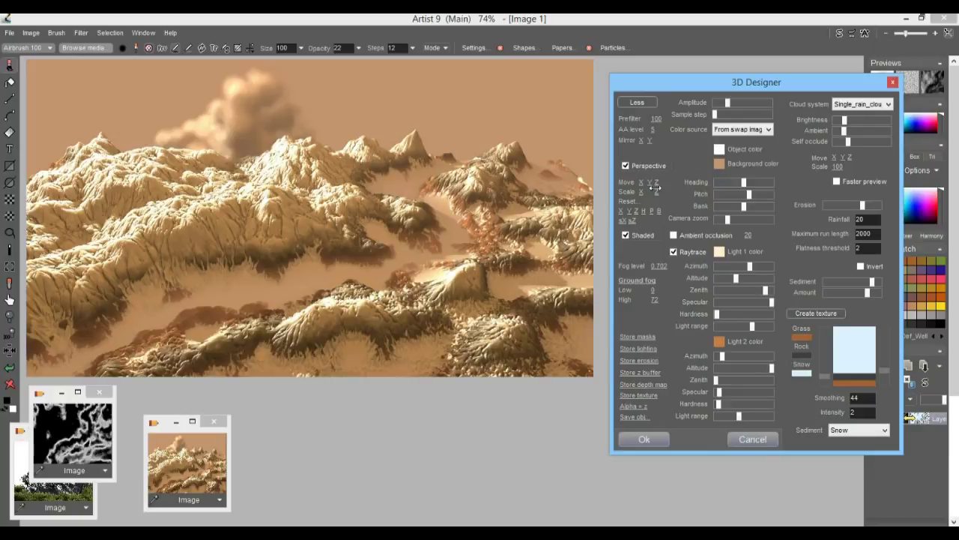
# Shift and enlarge the terrain in the view, and slightly lower the Heading to rotate it.
pyautogui.moveTo(656, 193)
pyautogui.mouseDown()
pyautogui.moveTo(639, 192)
pyautogui.moveTo(652, 193)
pyautogui.moveTo(643, 184)
pyautogui.mouseUp()
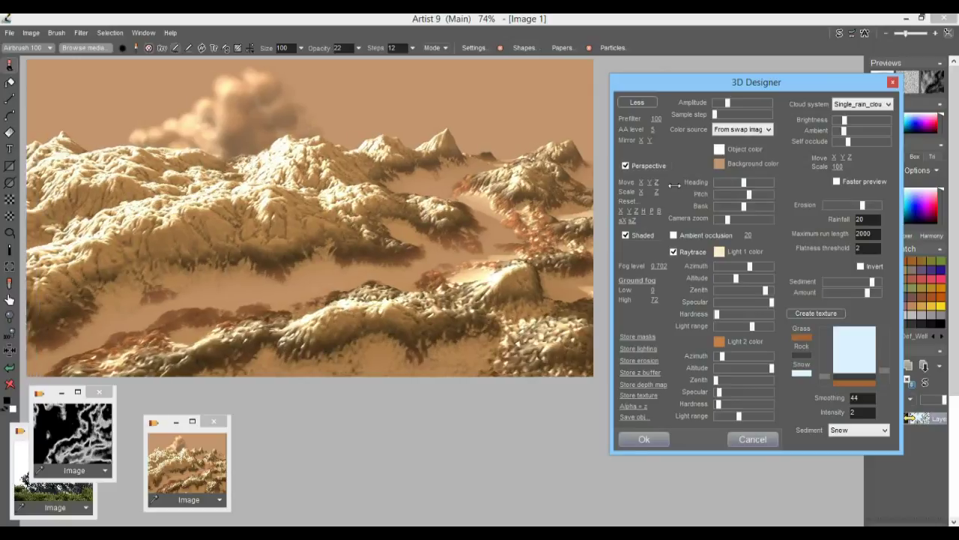
pyautogui.moveTo(718, 193); pyautogui.dragTo(743, 188)
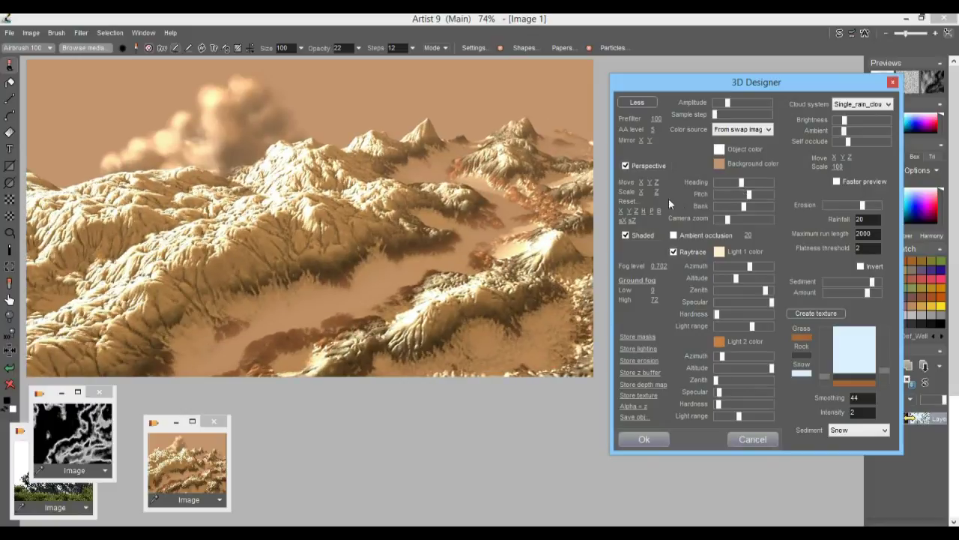
# Move the terrain along Z, raise the Camera zoom slightly, and lower the Fog level to 0.3795.
pyautogui.moveTo(659, 182); pyautogui.dragTo(749, 183)
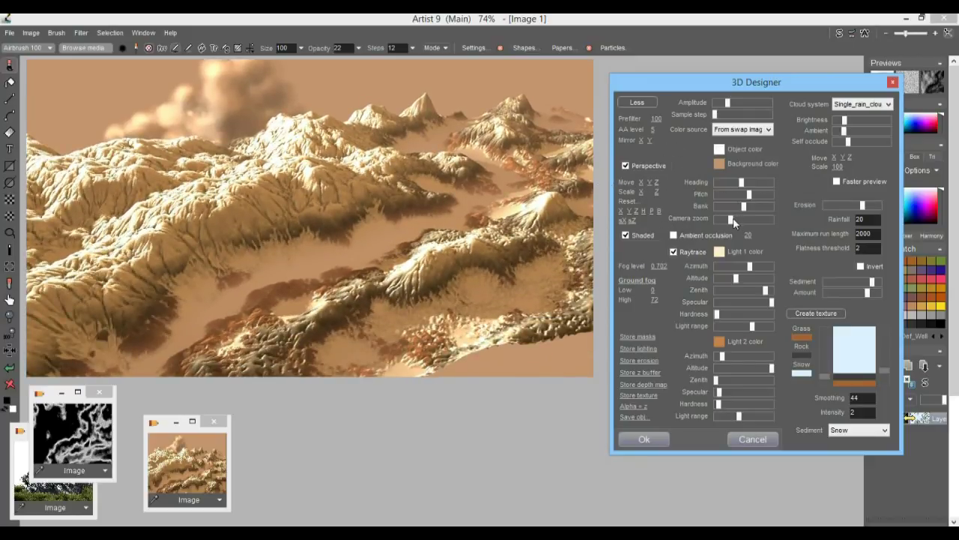
pyautogui.moveTo(733, 221); pyautogui.dragTo(737, 220)
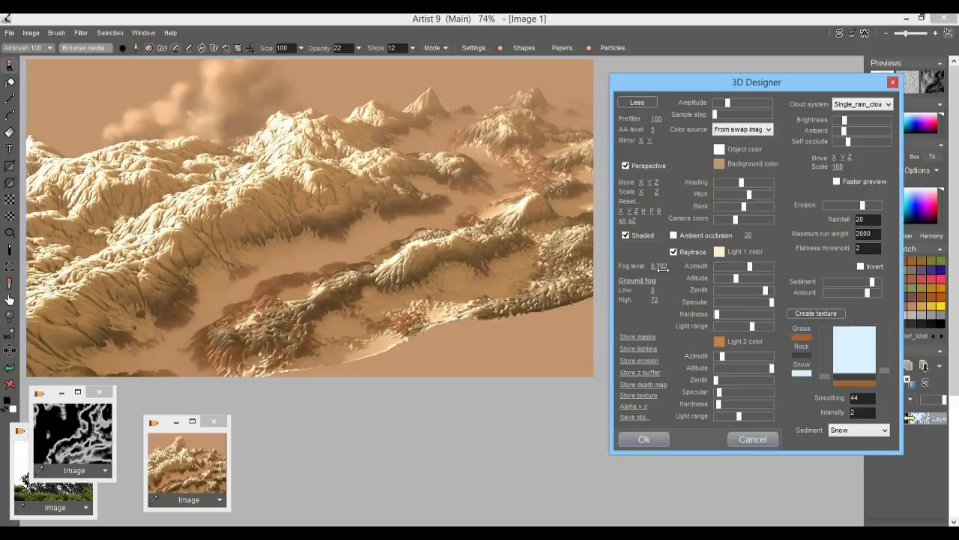
pyautogui.moveTo(661, 268); pyautogui.dragTo(599, 265)
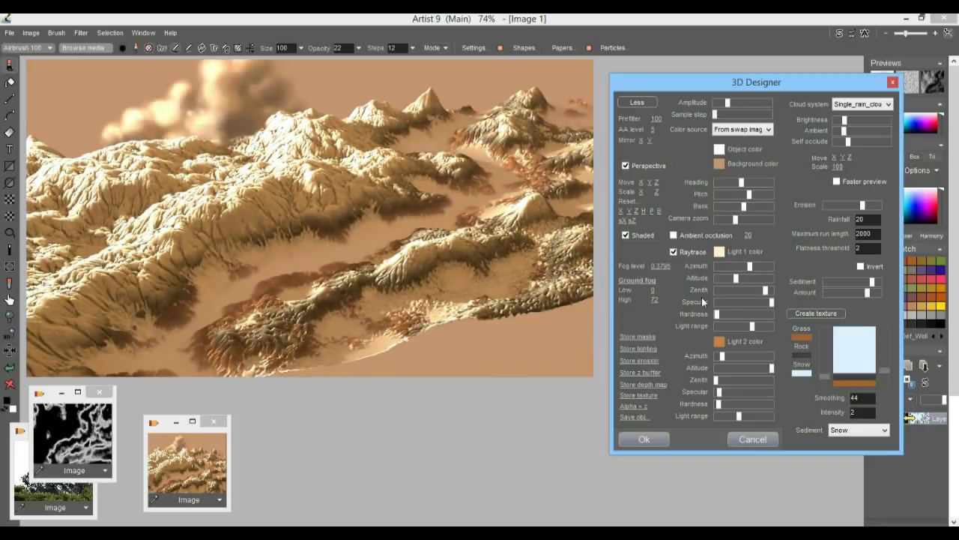
# Reduce Light 2's Light range and apply ambient occlusion to the terrain in Multiply mode.
pyautogui.click(728, 415)
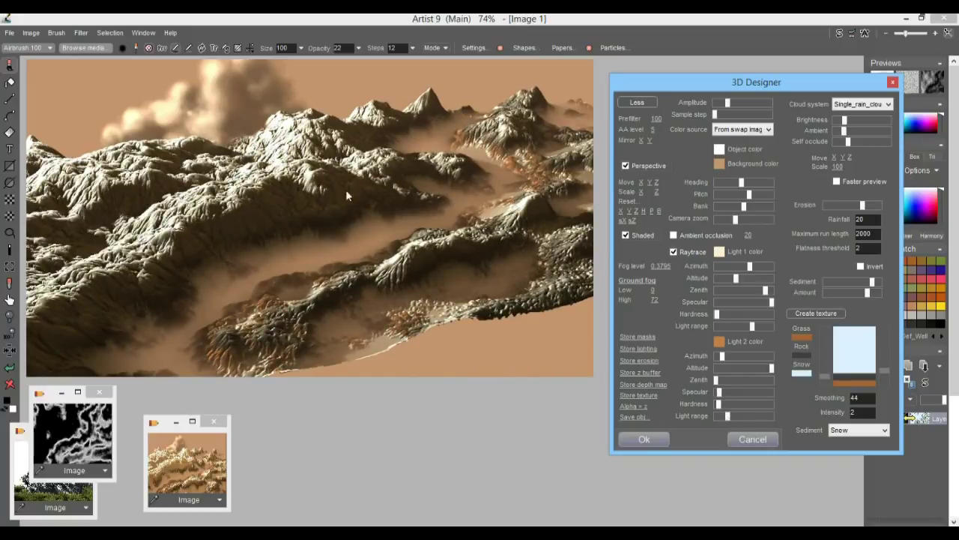
pyautogui.click(688, 235)
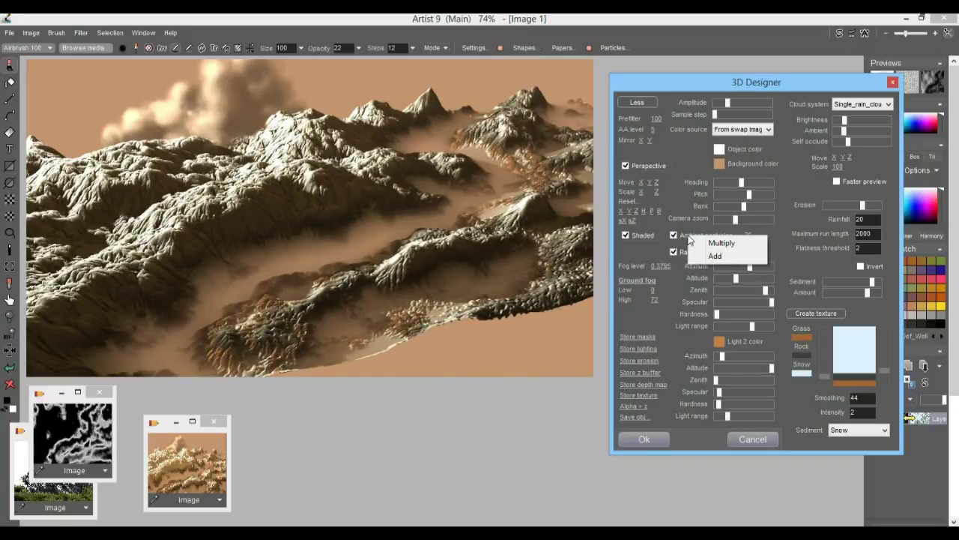
pyautogui.click(724, 246)
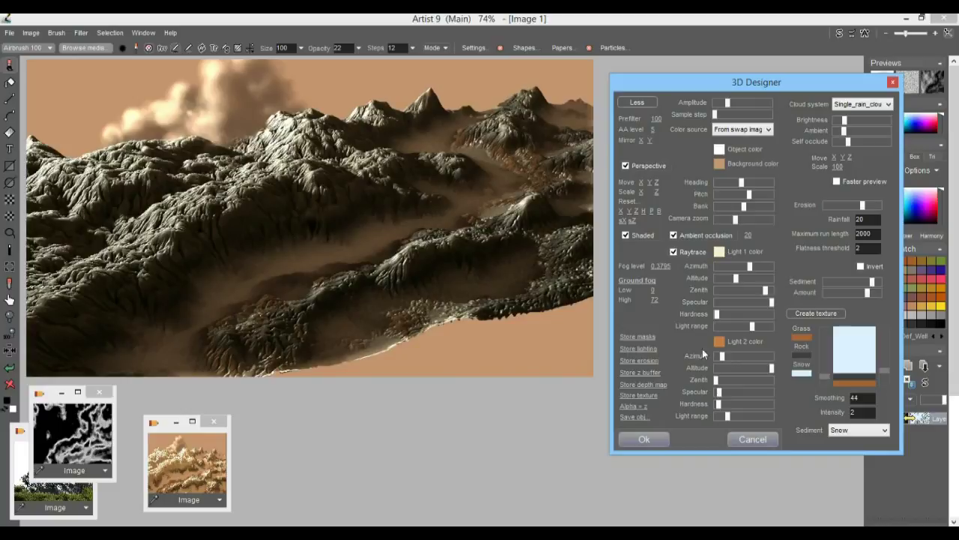
pyautogui.click(735, 417)
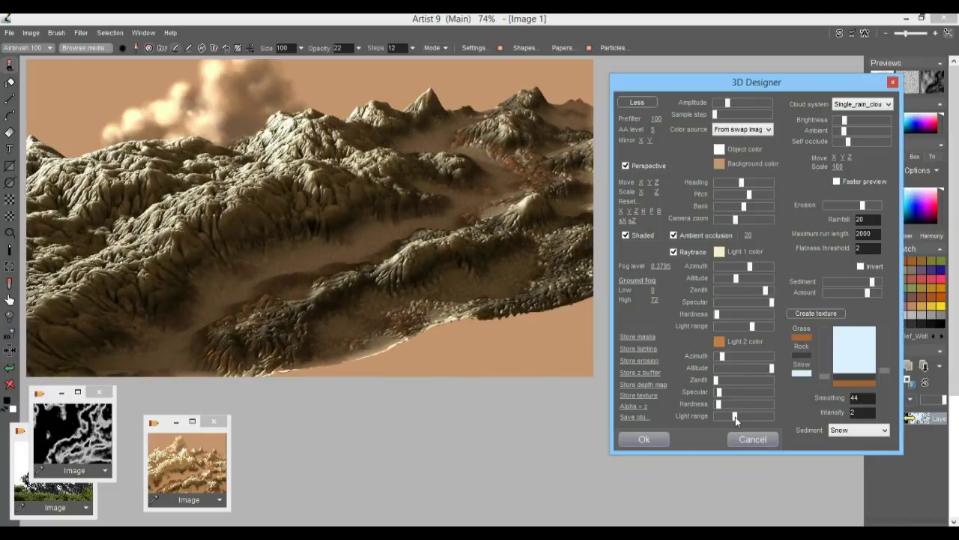
pyautogui.moveTo(734, 418); pyautogui.dragTo(732, 420)
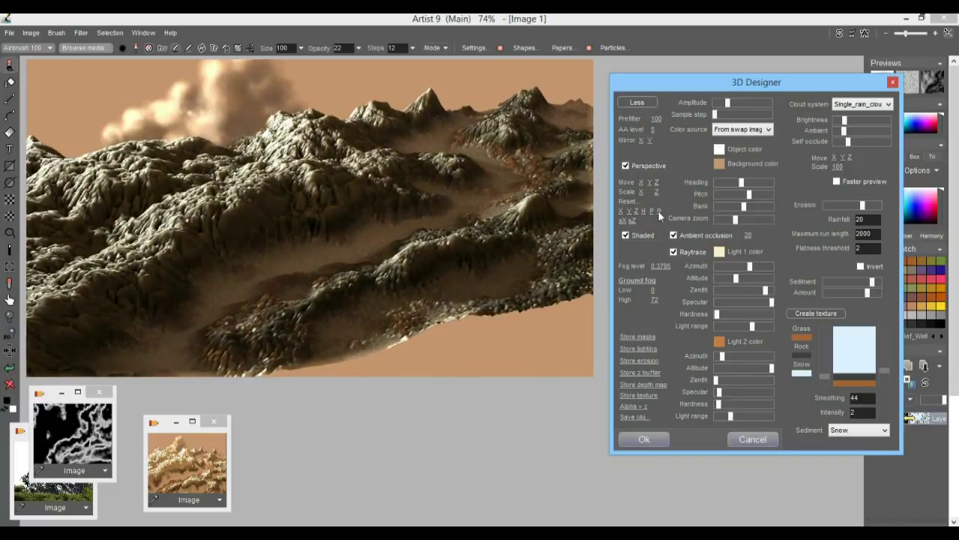
# Compare the terrain with ambient occlusion off, re-enable it in Add mode, and fine-tune Light 2's Light range.
pyautogui.click(684, 233)
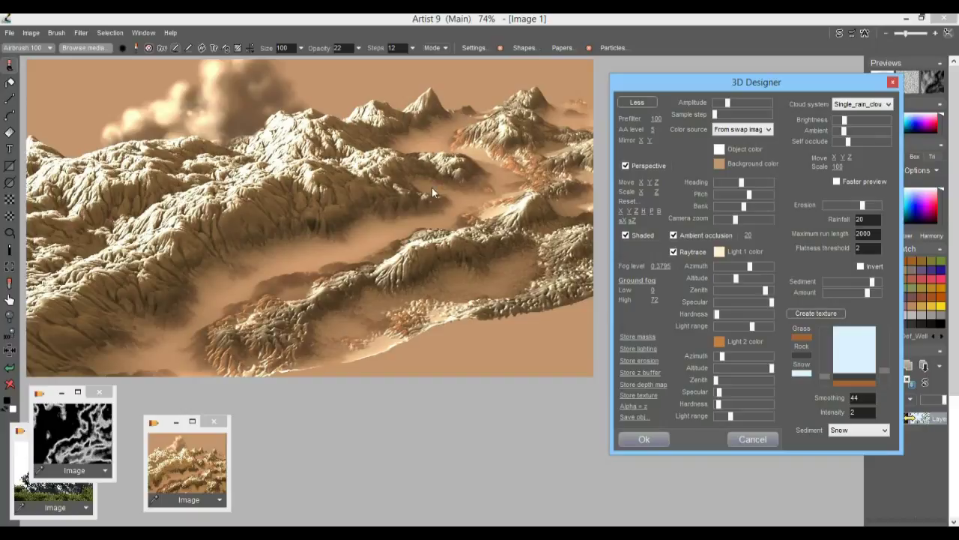
pyautogui.click(691, 235)
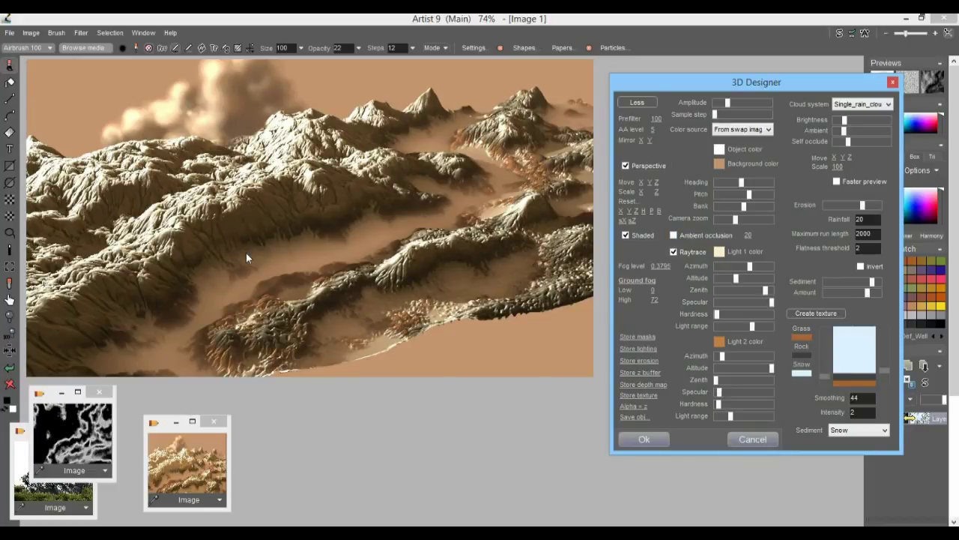
pyautogui.click(697, 234)
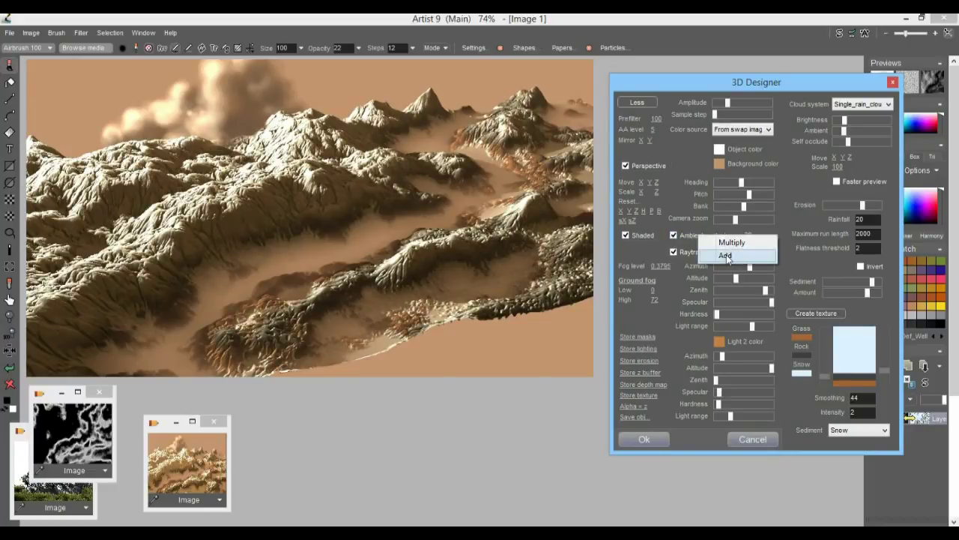
pyautogui.click(726, 256)
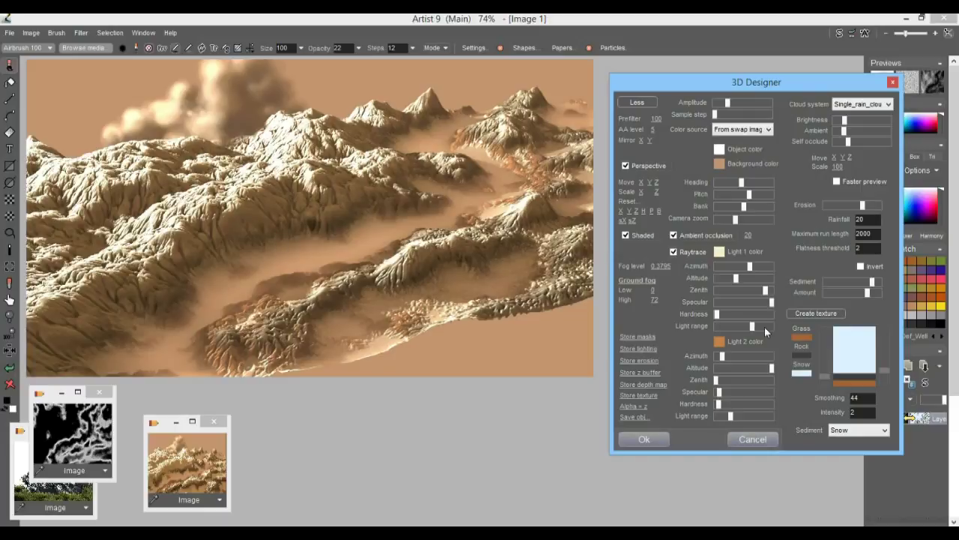
pyautogui.moveTo(731, 418); pyautogui.dragTo(730, 421)
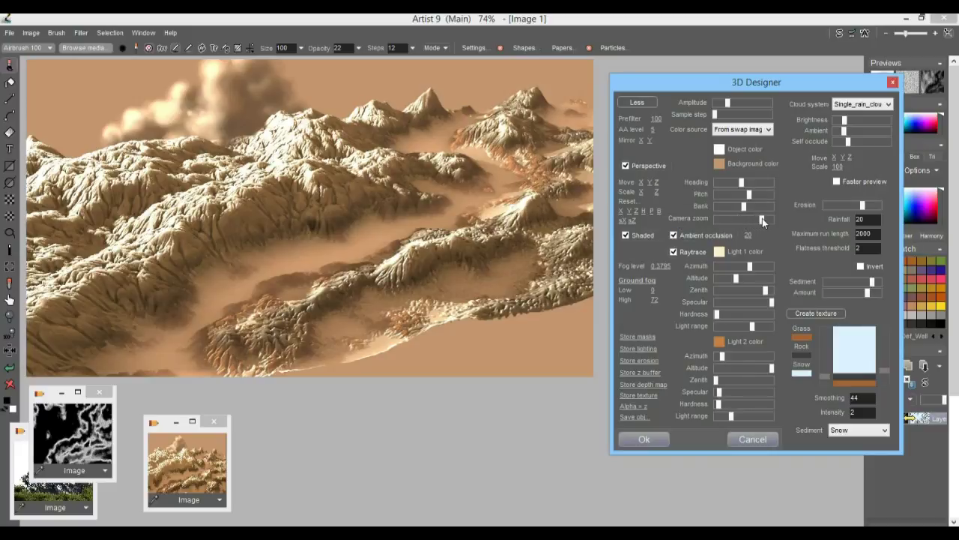
# Set the Camera zoom to maximum, lower the Fog level to 0.2145, and move the terrain closer along Z.
pyautogui.moveTo(762, 220); pyautogui.dragTo(772, 219)
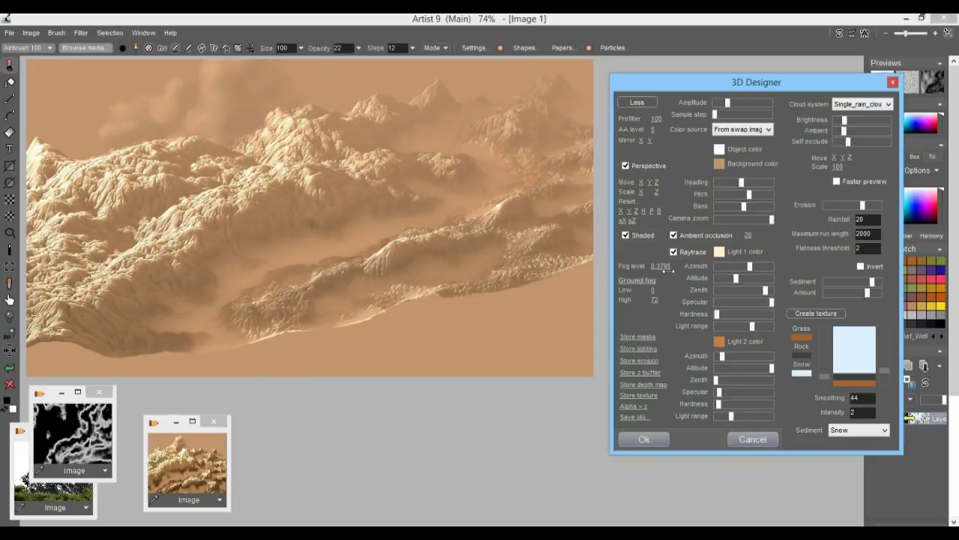
pyautogui.moveTo(664, 268); pyautogui.dragTo(583, 269)
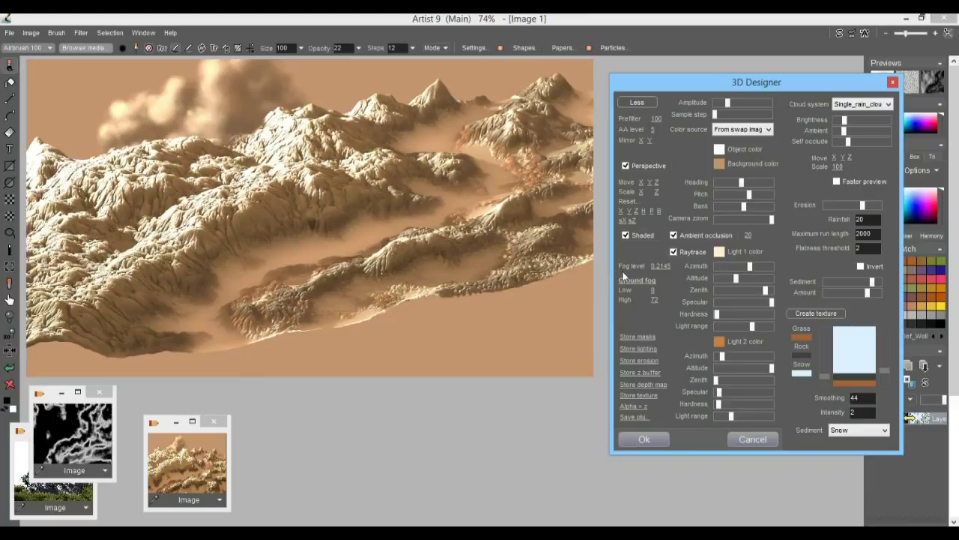
pyautogui.moveTo(659, 181); pyautogui.dragTo(730, 234)
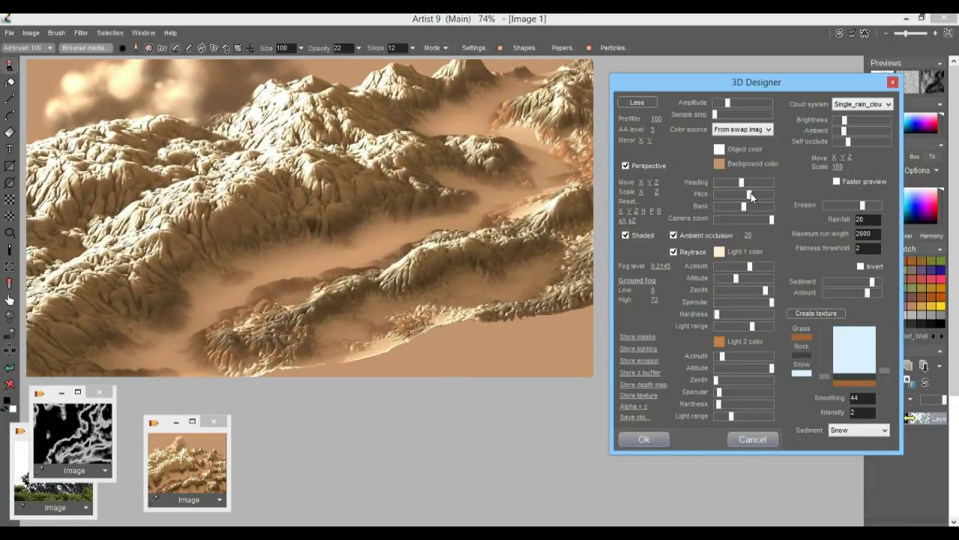
# Raise the terrain's Heading slightly, lower its Pitch slightly, and shift it down in the view to frame the mountains and cloud.
pyautogui.click(752, 197)
pyautogui.click(745, 183)
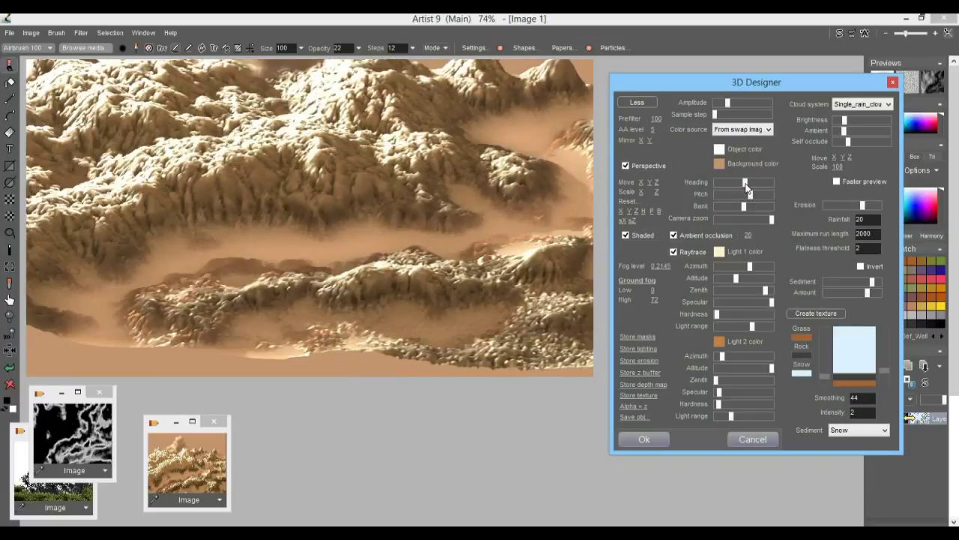
pyautogui.moveTo(752, 197); pyautogui.dragTo(748, 198)
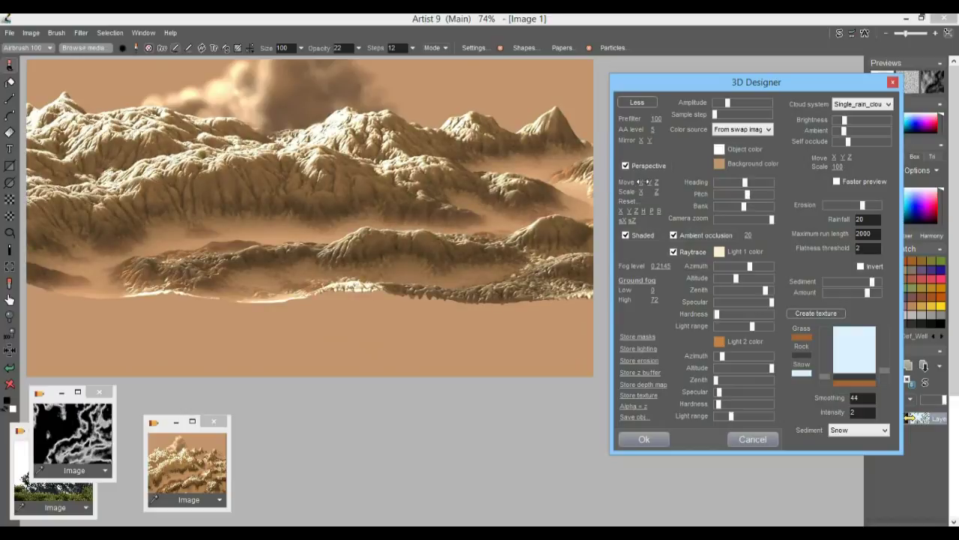
pyautogui.moveTo(652, 182); pyautogui.dragTo(684, 188)
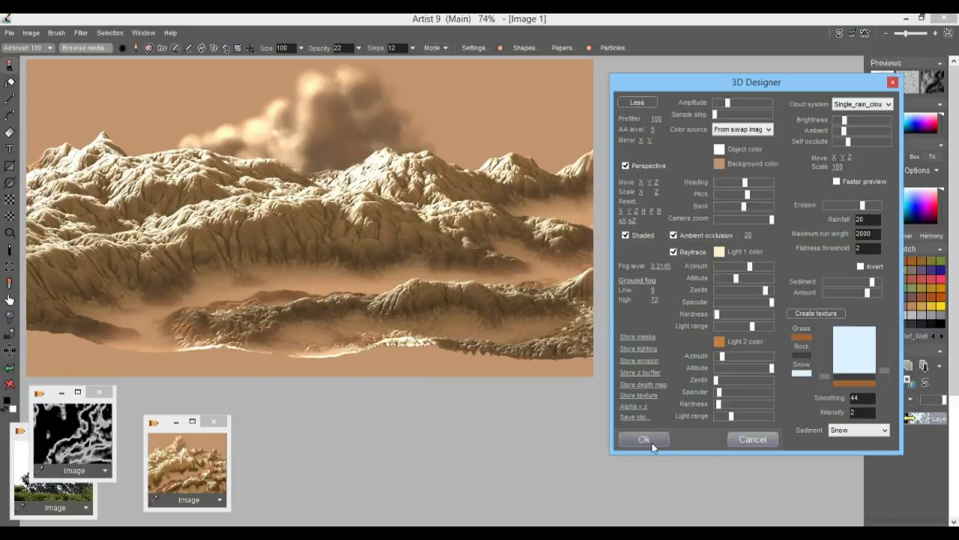
# Raise Light 1's Azimuth slightly, lower its Altitude, and apply the terrain render to the canvas.
pyautogui.moveTo(753, 267); pyautogui.dragTo(751, 268)
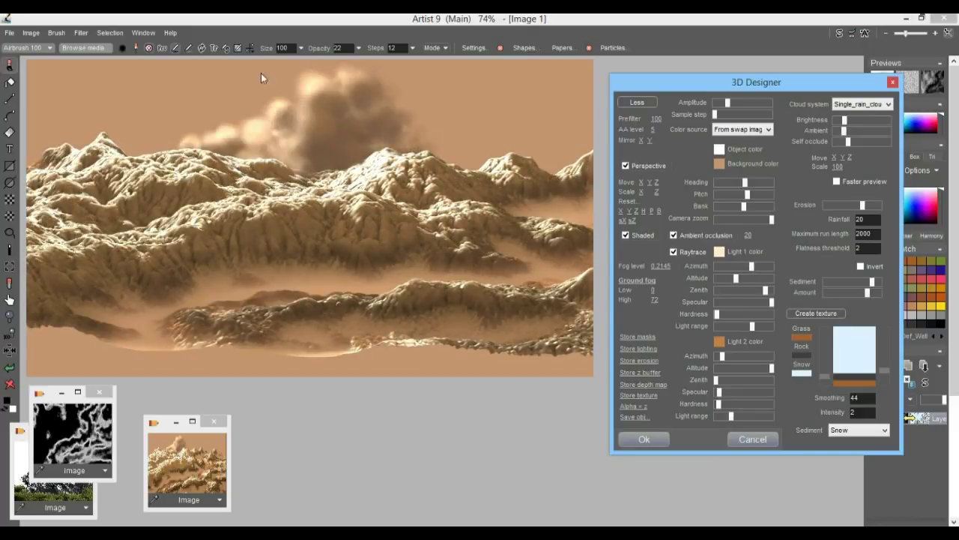
pyautogui.moveTo(734, 280); pyautogui.dragTo(723, 280)
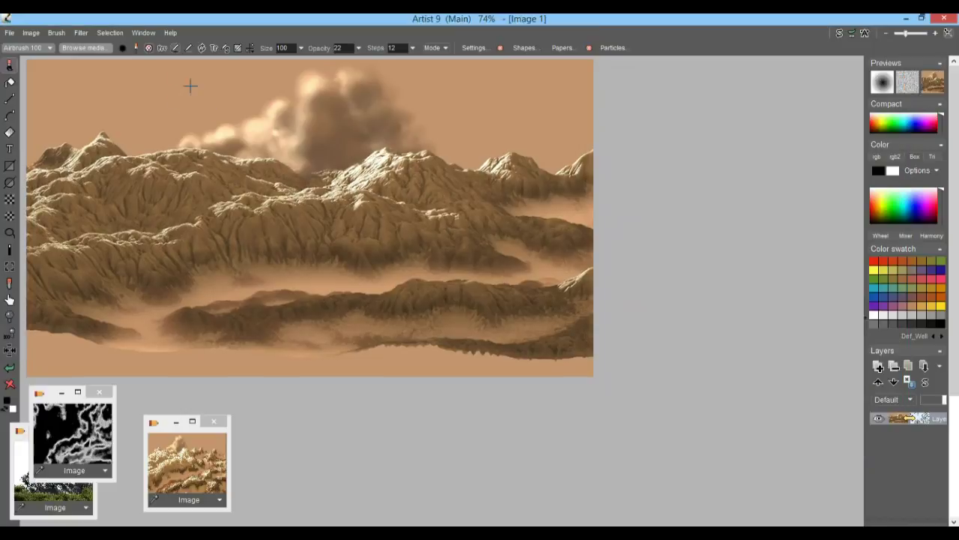
# Store a copy of the new terrain render and place it beside the earlier stored render.
pyautogui.click(31, 33)
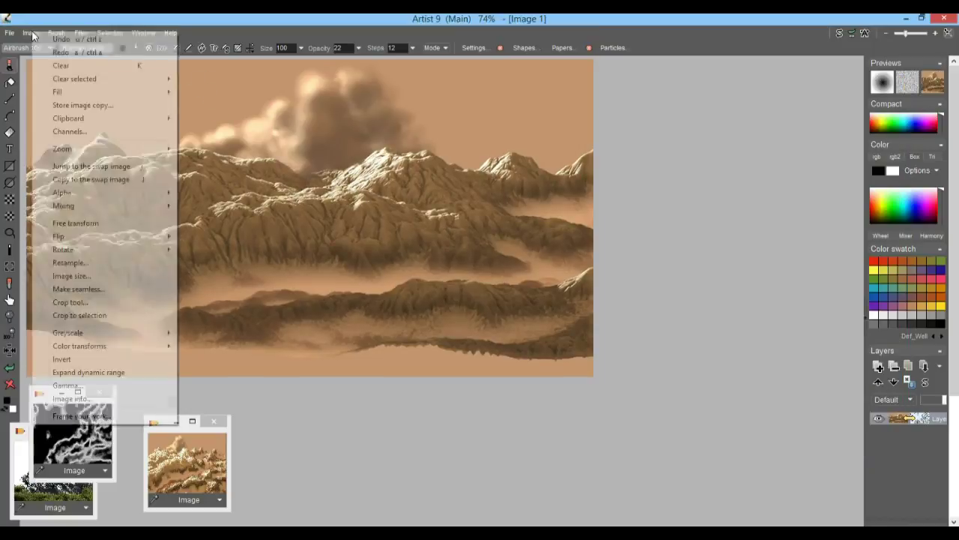
pyautogui.click(81, 104)
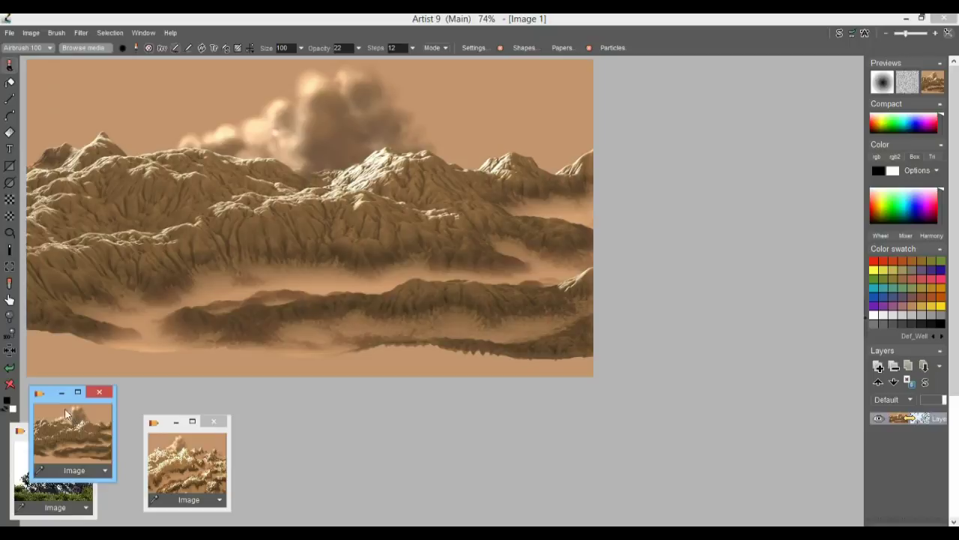
pyautogui.moveTo(55, 400); pyautogui.dragTo(290, 427)
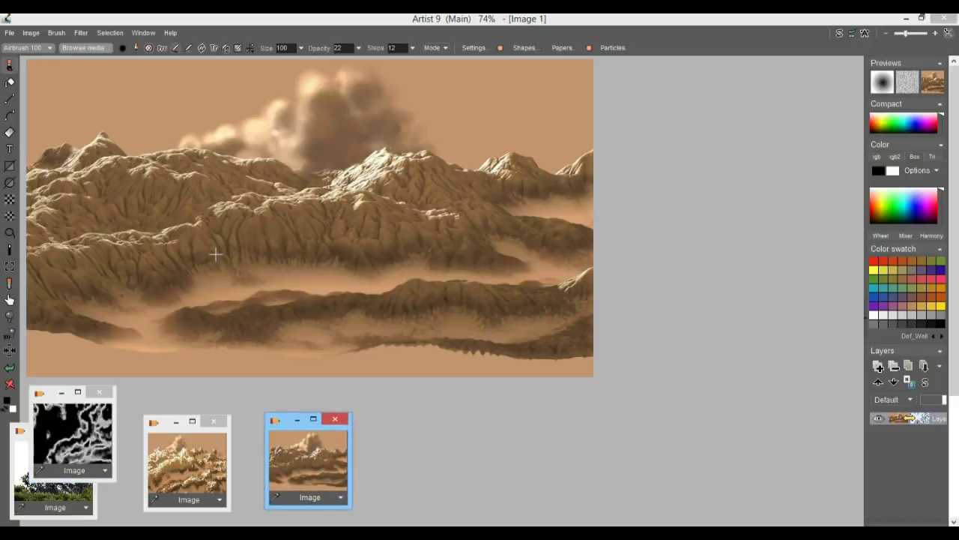
# Load the stored trees-and-grass image onto the canvas and select its white background with an RGB difference color key.
pyautogui.click(35, 497)
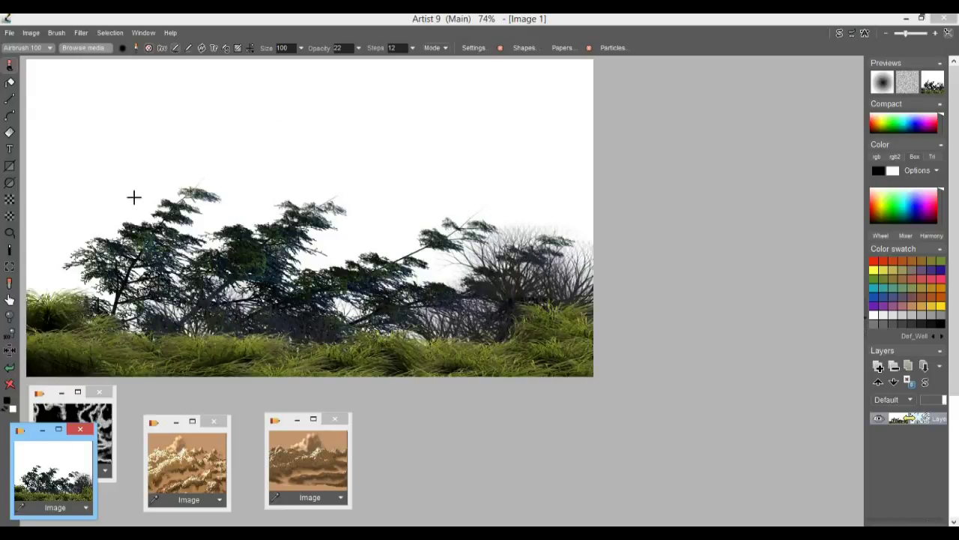
pyautogui.click(111, 32)
pyautogui.moveTo(152, 78)
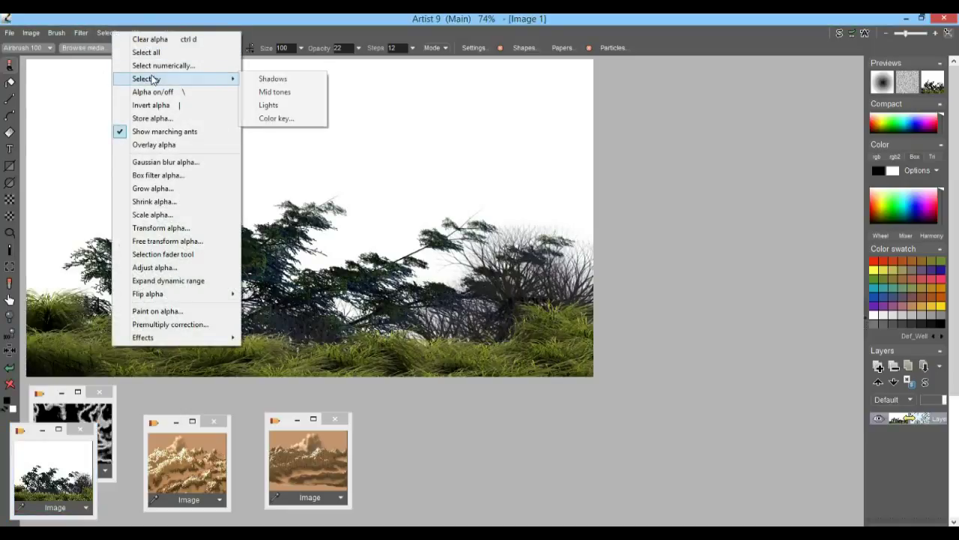
pyautogui.click(291, 118)
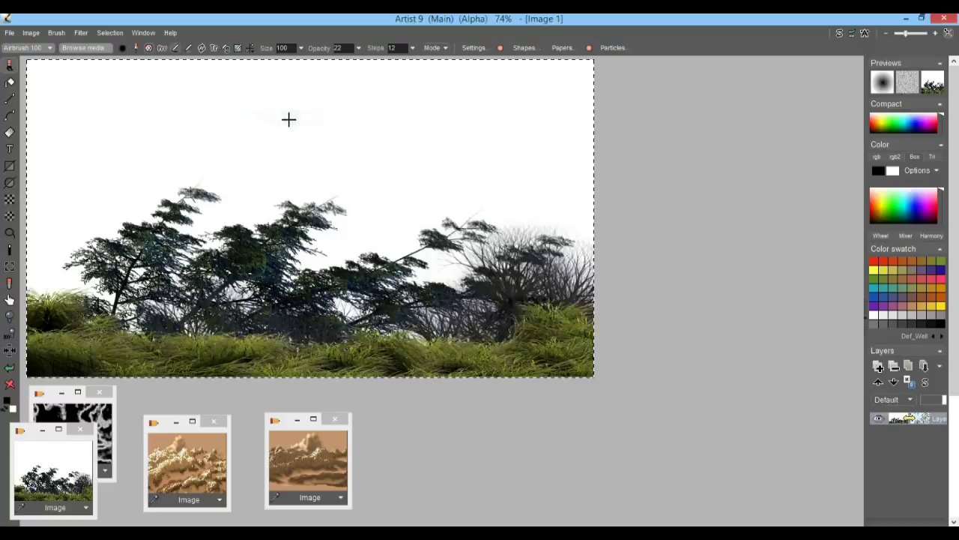
pyautogui.click(448, 216)
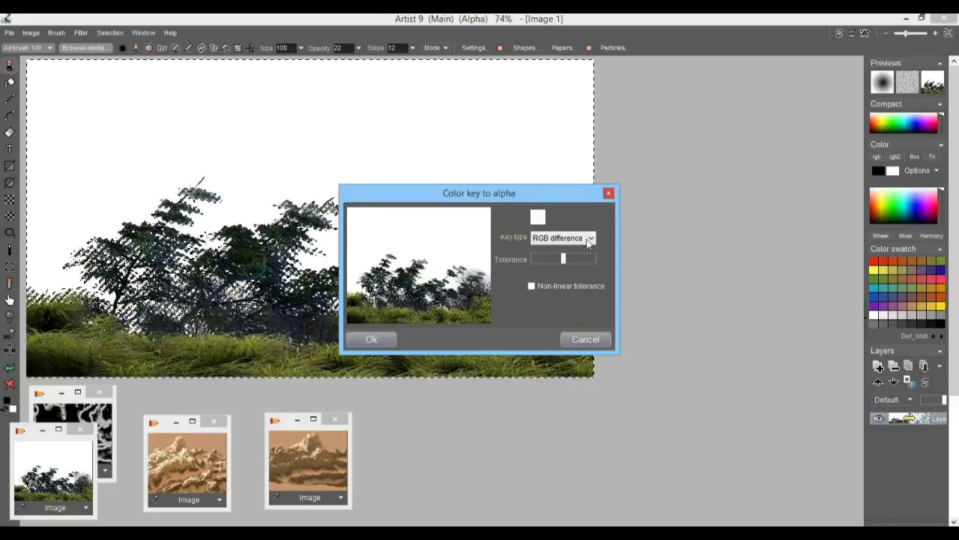
pyautogui.click(389, 339)
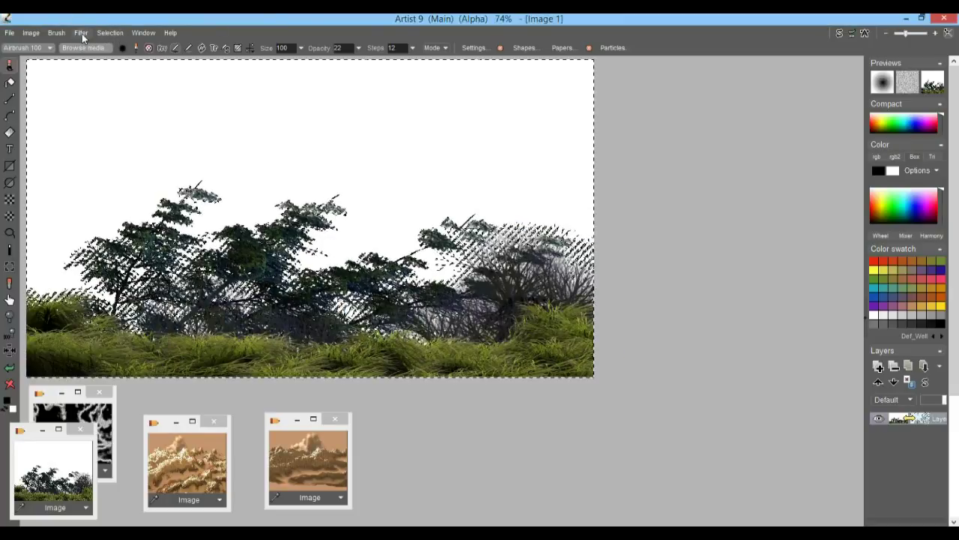
# Invert the alpha selection to cover the trees and grass, and use the selected area as a brush.
pyautogui.click(108, 33)
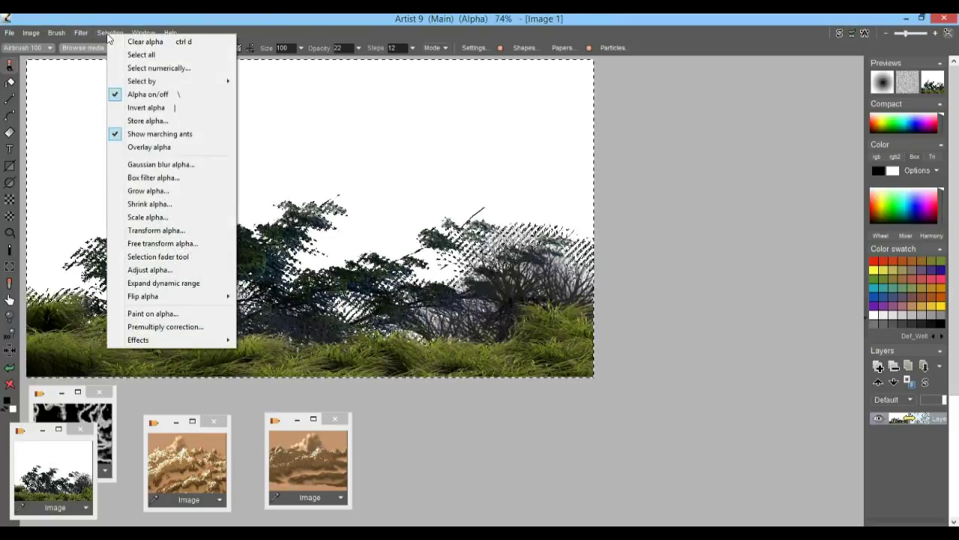
pyautogui.click(160, 106)
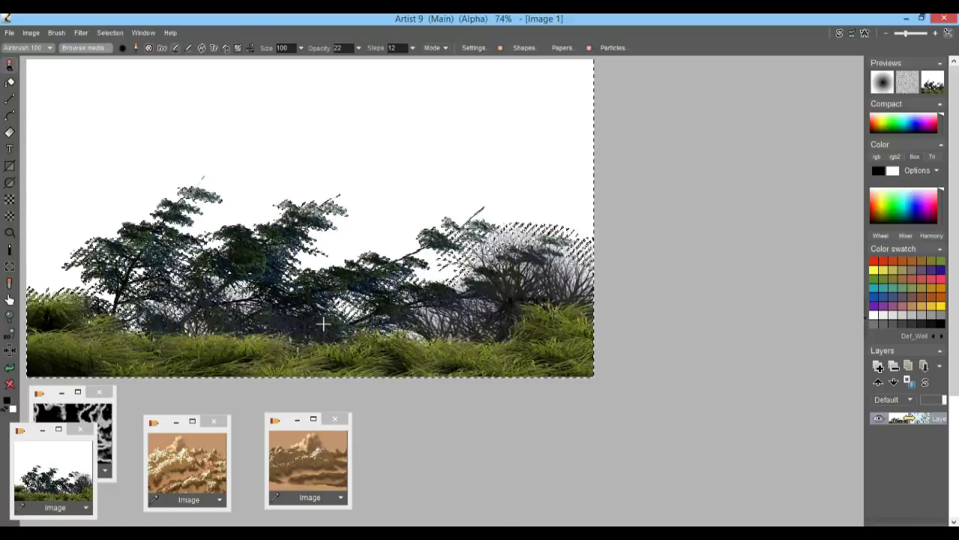
pyautogui.click(66, 32)
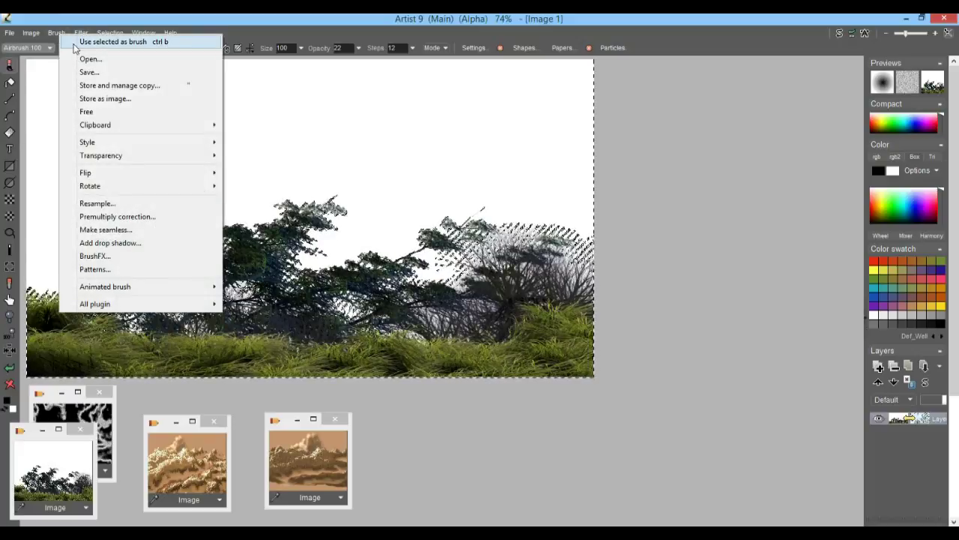
pyautogui.click(75, 44)
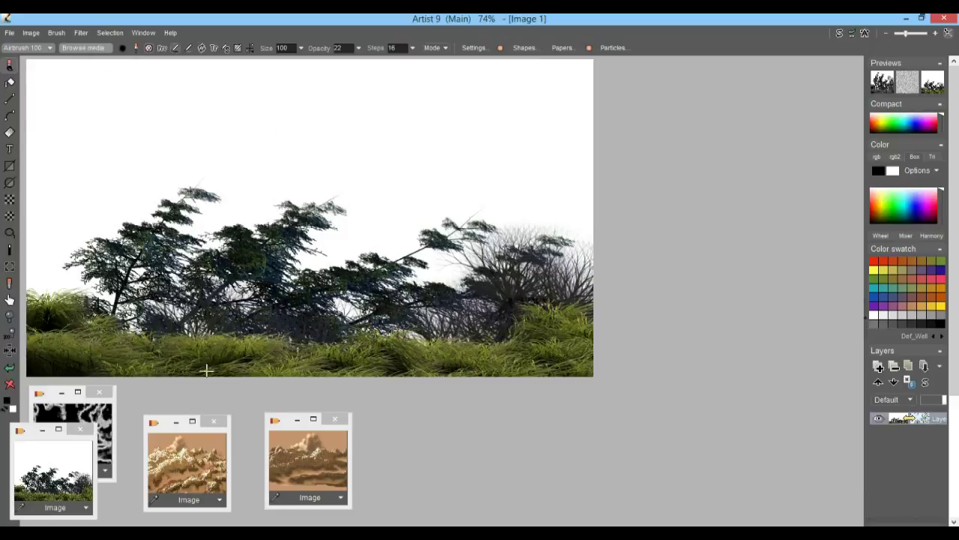
# Load the darker terrain render with the large cloud onto the canvas, and place the stored trees image beside the other thumbnails.
pyautogui.click(317, 468)
pyautogui.click(190, 473)
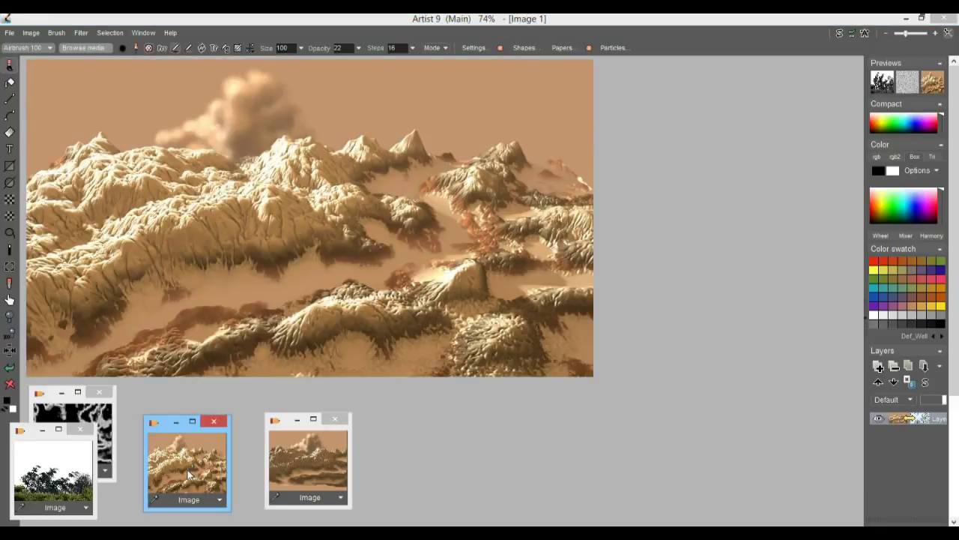
pyautogui.click(326, 456)
pyautogui.moveTo(34, 446); pyautogui.dragTo(442, 426)
pyautogui.moveTo(286, 429)
pyautogui.mouseDown()
pyautogui.moveTo(318, 425)
pyautogui.moveTo(283, 426)
pyautogui.mouseUp()
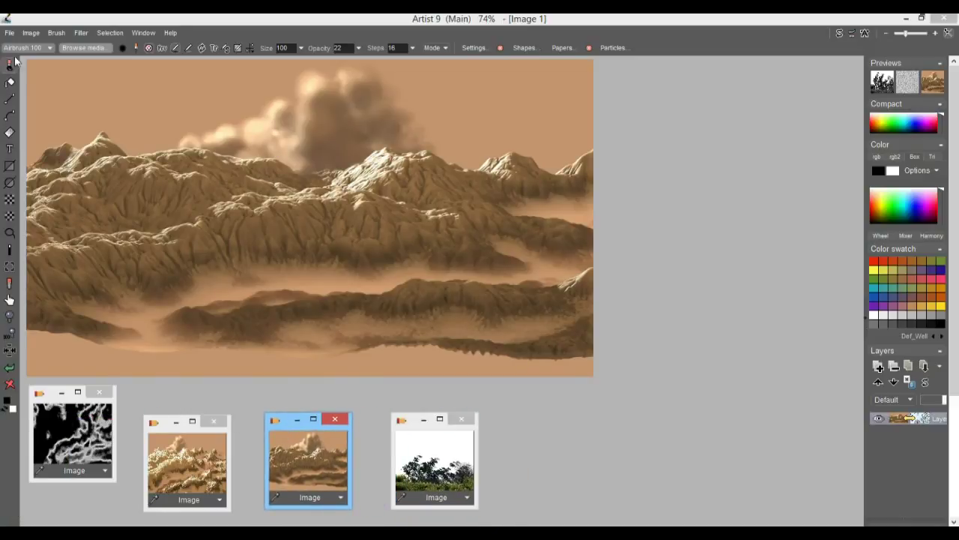
# Switch to the captured foliage brush and raise its opacity to 255.
pyautogui.click(162, 45)
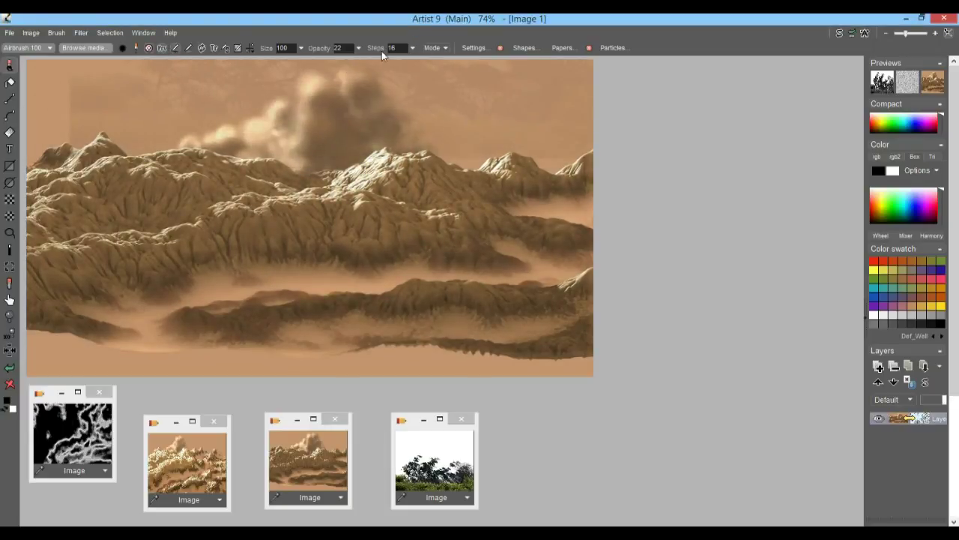
pyautogui.click(359, 48)
pyautogui.moveTo(352, 66); pyautogui.dragTo(360, 66)
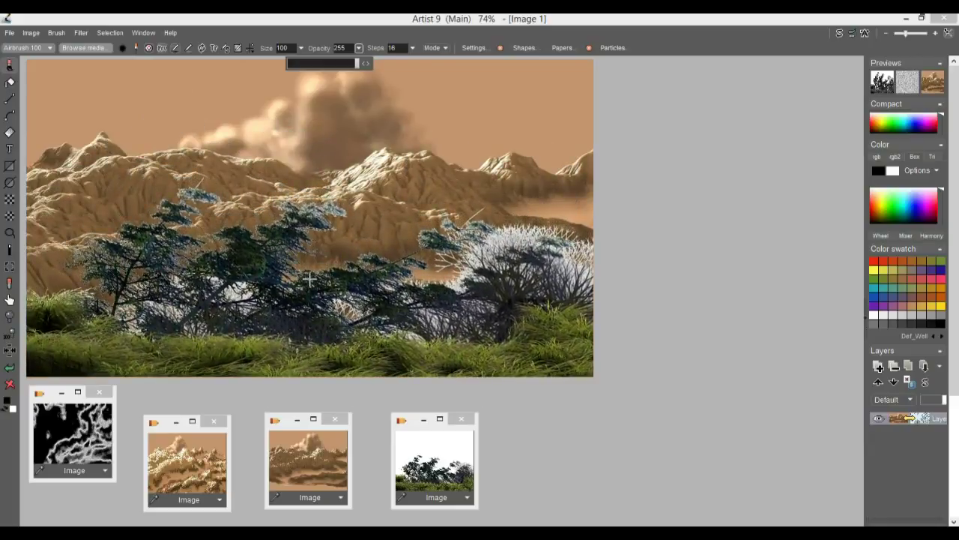
# Apply premultiply correction to the foliage brush with a White background color and position it over the terrain.
pyautogui.click(78, 33)
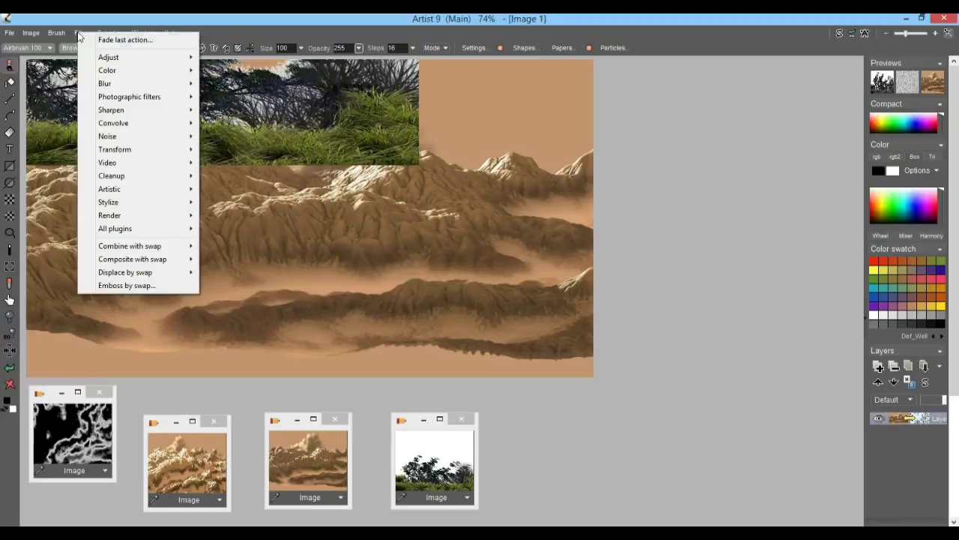
pyautogui.click(72, 22)
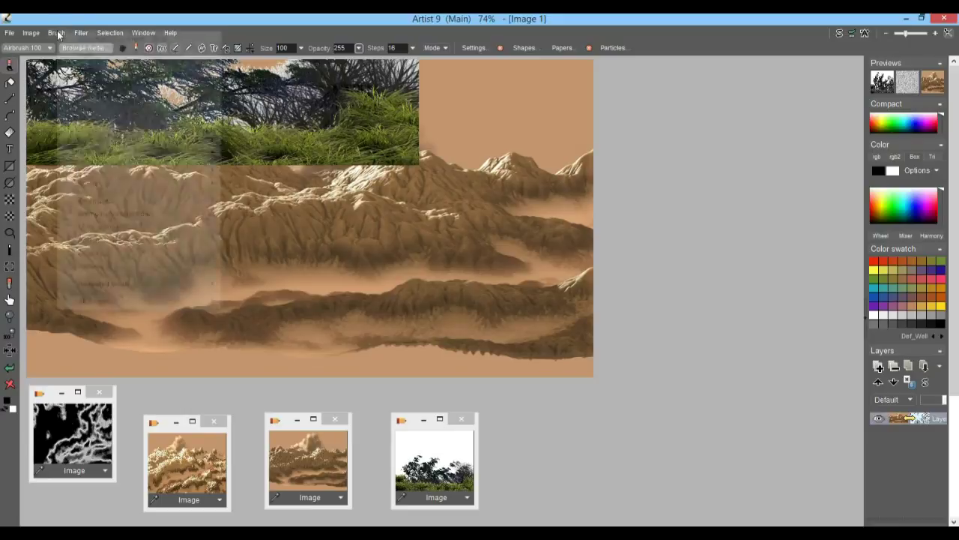
pyautogui.click(57, 34)
pyautogui.moveTo(105, 129)
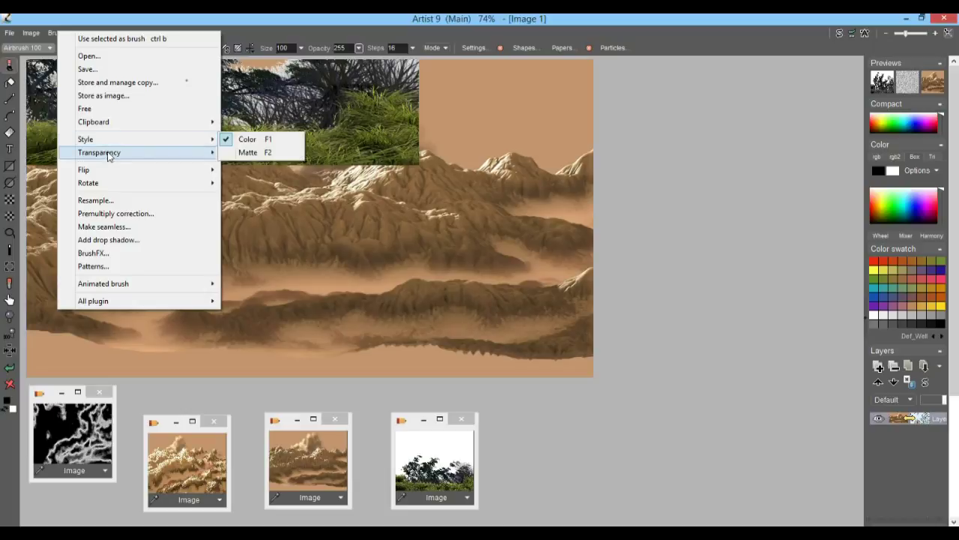
pyautogui.click(114, 215)
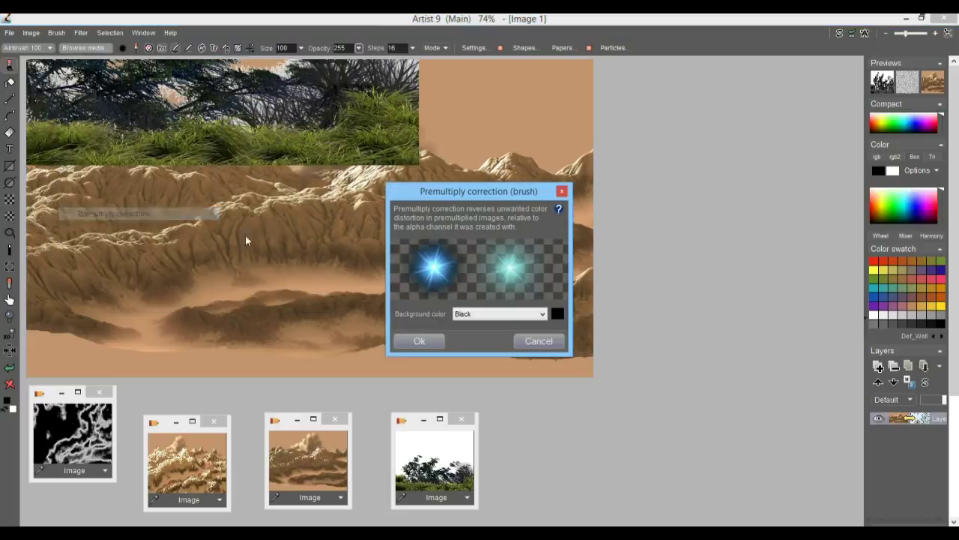
pyautogui.click(544, 315)
pyautogui.click(476, 335)
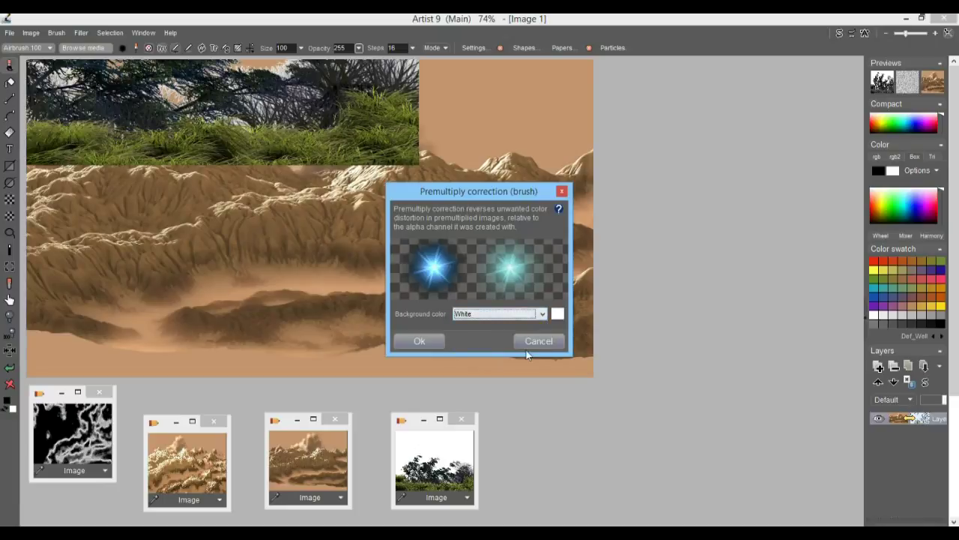
pyautogui.click(419, 341)
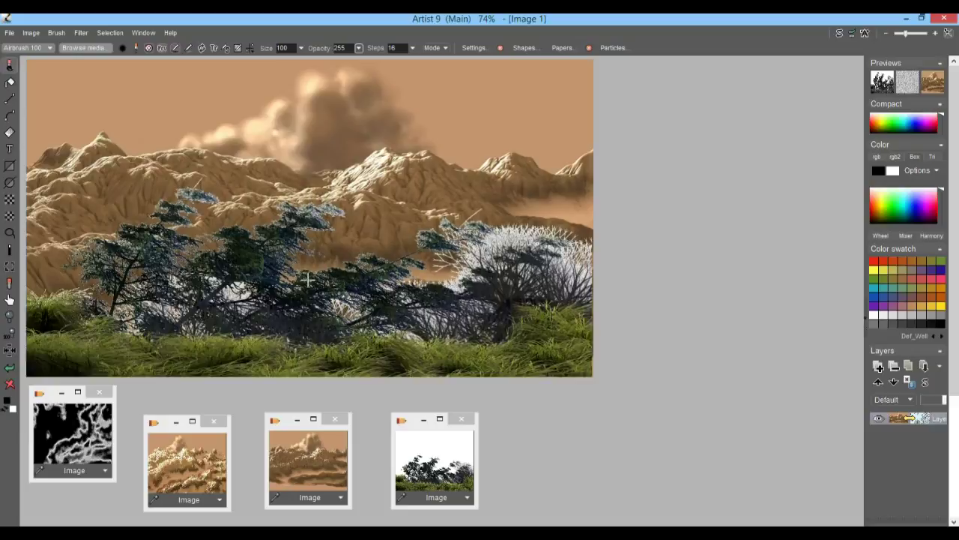
pyautogui.moveTo(307, 281); pyautogui.dragTo(305, 289)
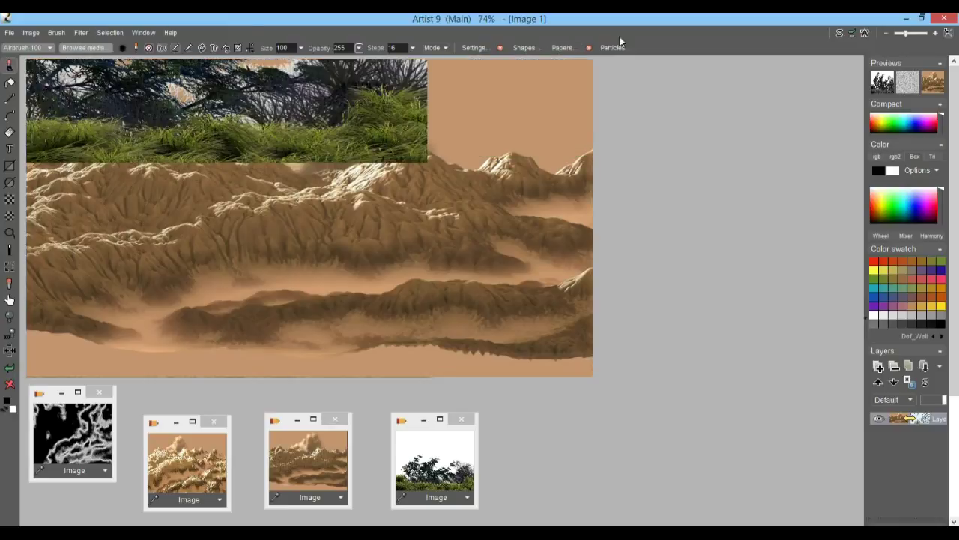
# Open the particle settings beside the canvas and enable Foliage painting.
pyautogui.click(614, 48)
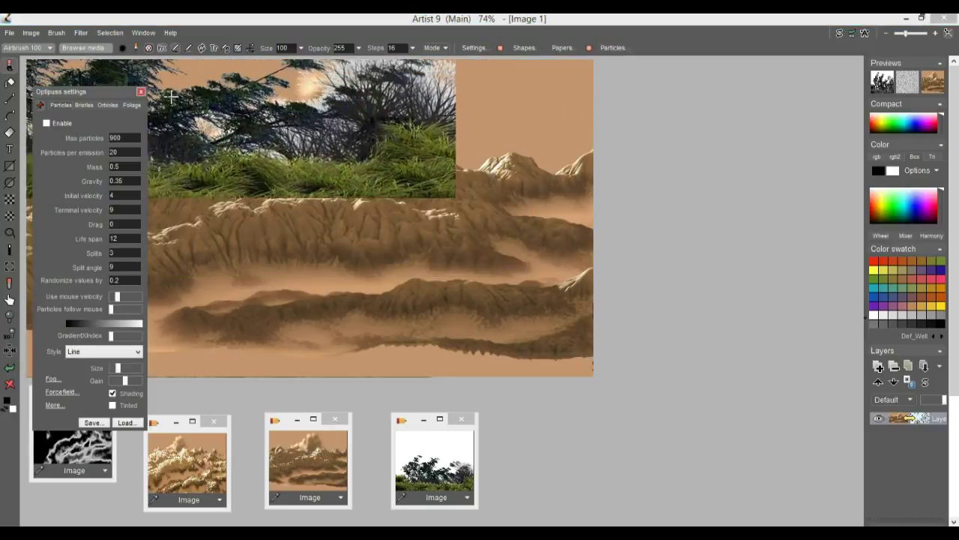
pyautogui.moveTo(119, 91); pyautogui.dragTo(773, 78)
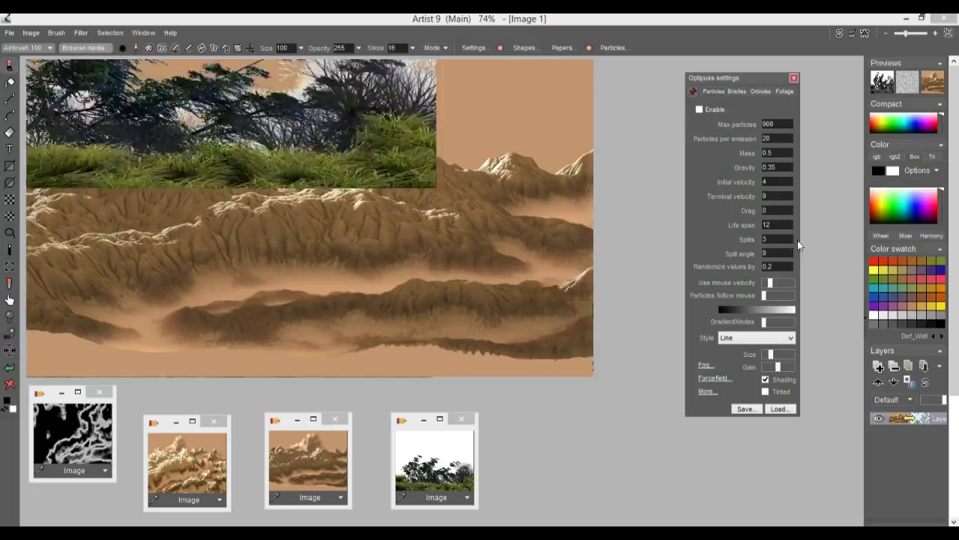
pyautogui.click(786, 91)
pyautogui.click(700, 110)
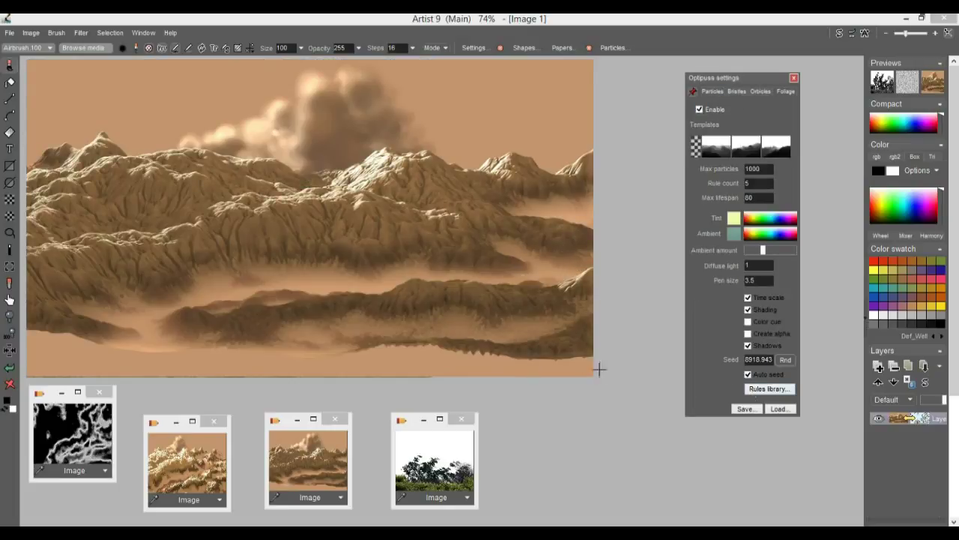
# Paint a row of foliage trees along the lower part of the terrain image, from the left edge to the lower right.
pyautogui.moveTo(103, 345); pyautogui.dragTo(233, 330)
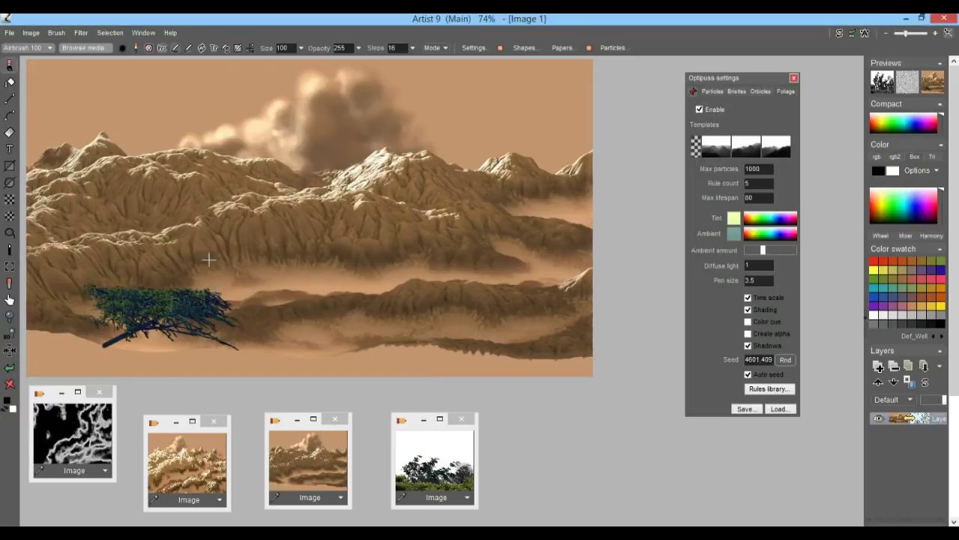
pyautogui.moveTo(201, 363); pyautogui.dragTo(389, 352)
pyautogui.moveTo(67, 373); pyautogui.dragTo(113, 361)
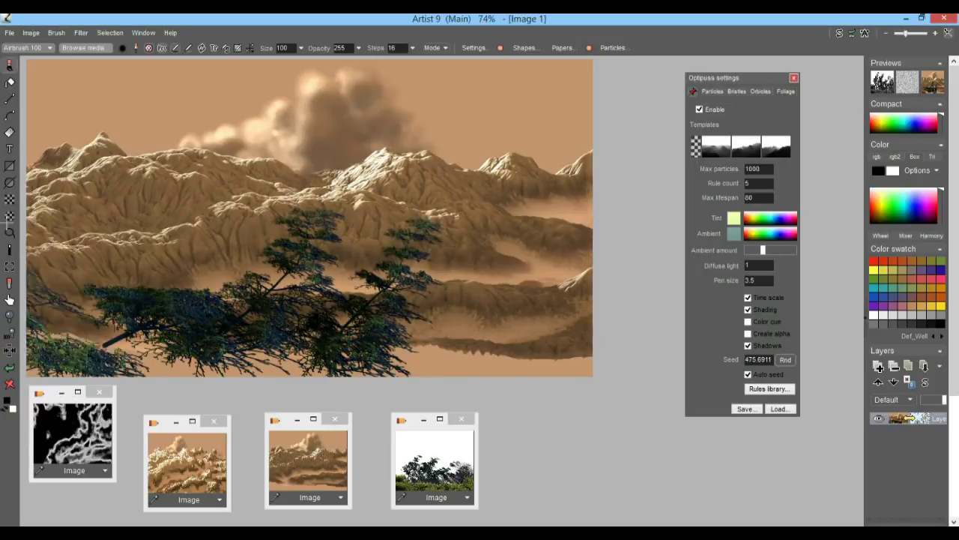
pyautogui.moveTo(535, 364); pyautogui.dragTo(503, 379)
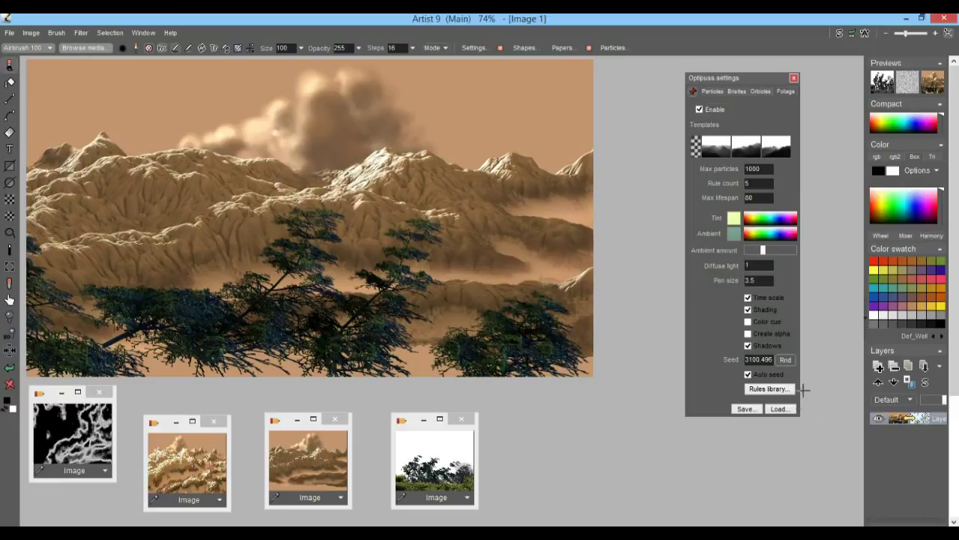
# Enable Particles, paint grey grass over the lower right of the image, and move the gradient index to a different color gradient.
pyautogui.click(713, 91)
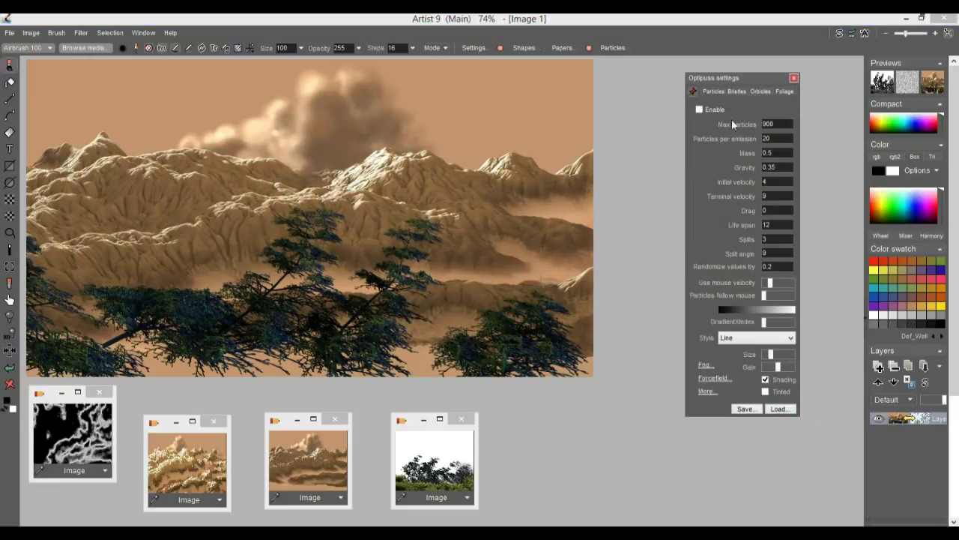
pyautogui.moveTo(567, 369)
pyautogui.mouseDown()
pyautogui.moveTo(452, 365)
pyautogui.moveTo(572, 387)
pyautogui.mouseUp()
pyautogui.click(772, 322)
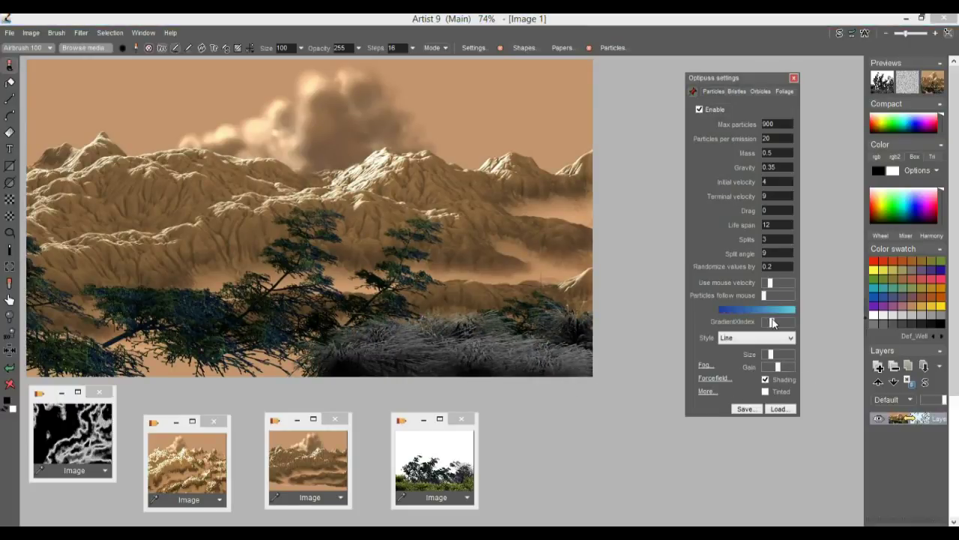
pyautogui.moveTo(772, 323); pyautogui.dragTo(791, 322)
# Load the BaddyGrass.opt particle preset and paint green grass across the full bottom of the image.
pyautogui.click(780, 409)
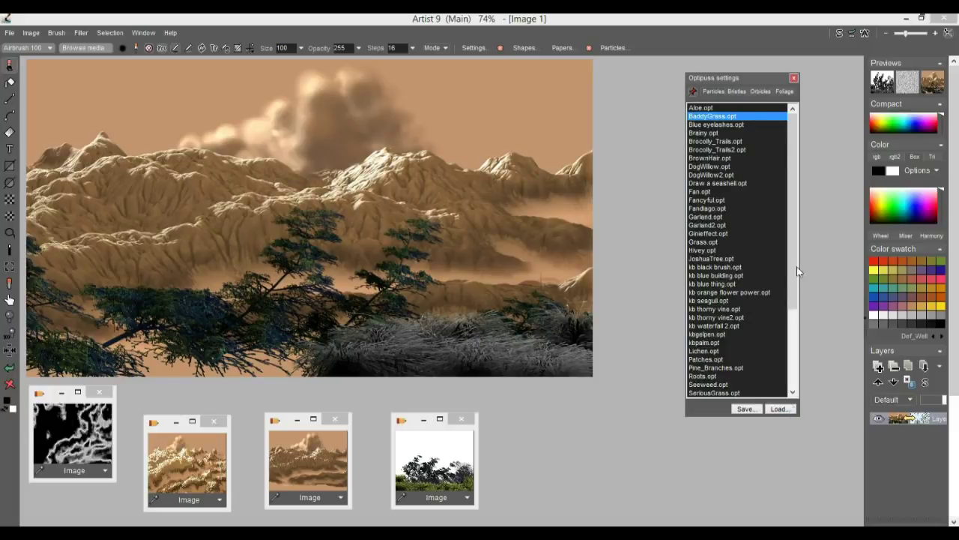
pyautogui.click(716, 118)
pyautogui.moveTo(572, 325)
pyautogui.mouseDown()
pyautogui.moveTo(507, 386)
pyautogui.moveTo(299, 358)
pyautogui.moveTo(136, 365)
pyautogui.moveTo(18, 356)
pyautogui.mouseUp()
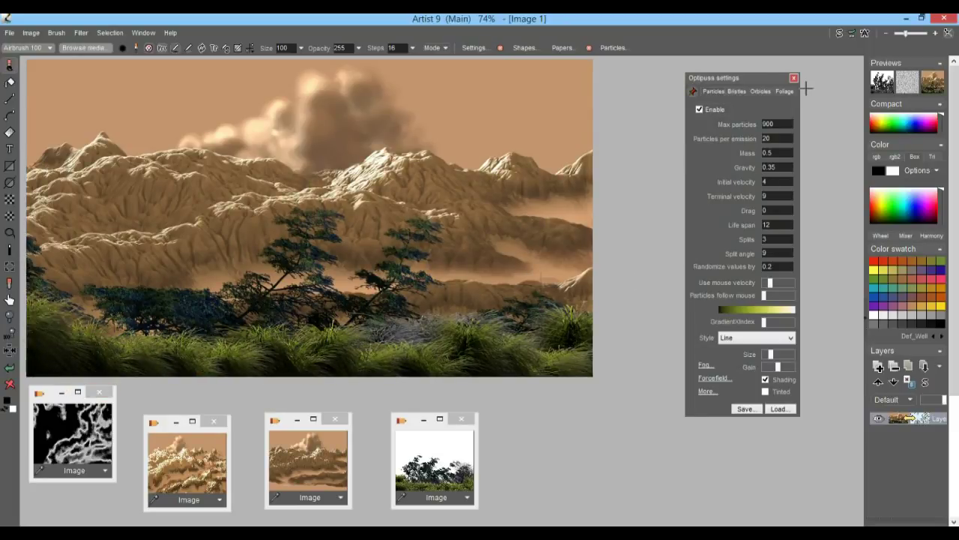
# Disable particle painting, turn off the custom foliage brush, and close the particle settings.
pyautogui.click(699, 109)
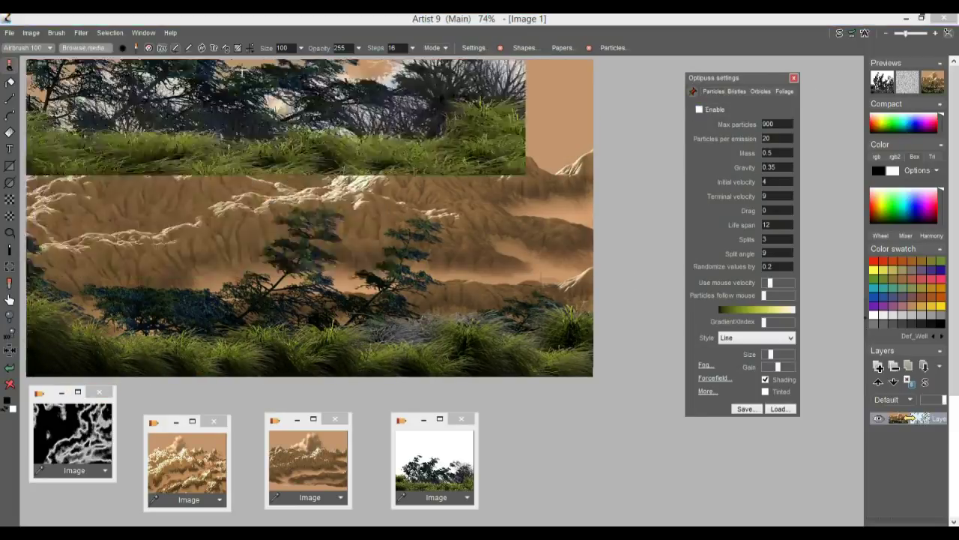
pyautogui.click(160, 48)
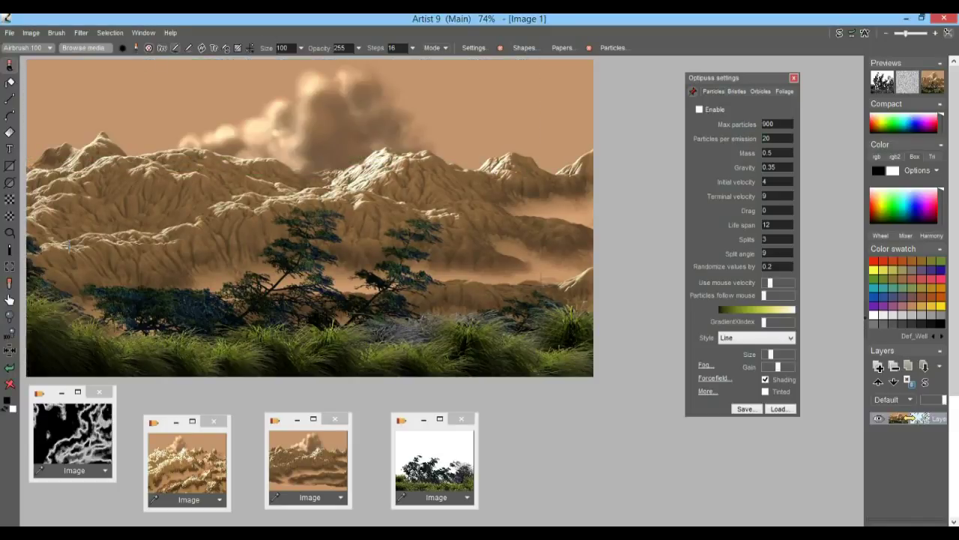
pyautogui.click(794, 78)
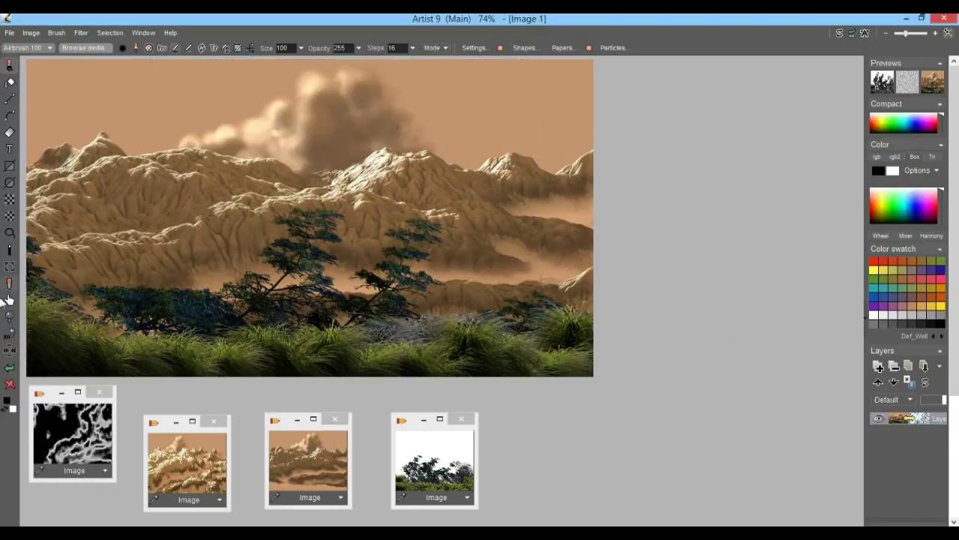
# Show the image at 100% and minimize all the stored image windows covering the canvas.
pyautogui.click(9, 334)
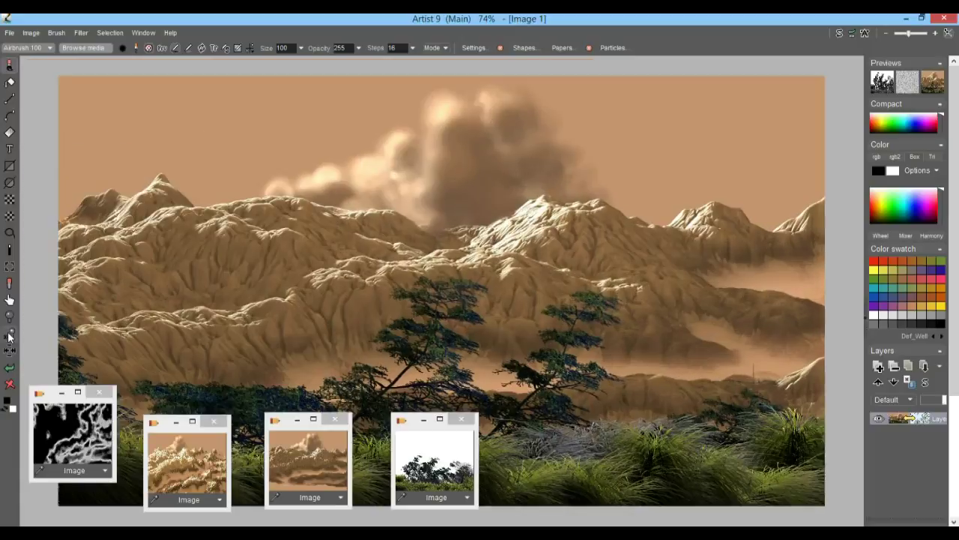
pyautogui.click(297, 419)
pyautogui.click(175, 424)
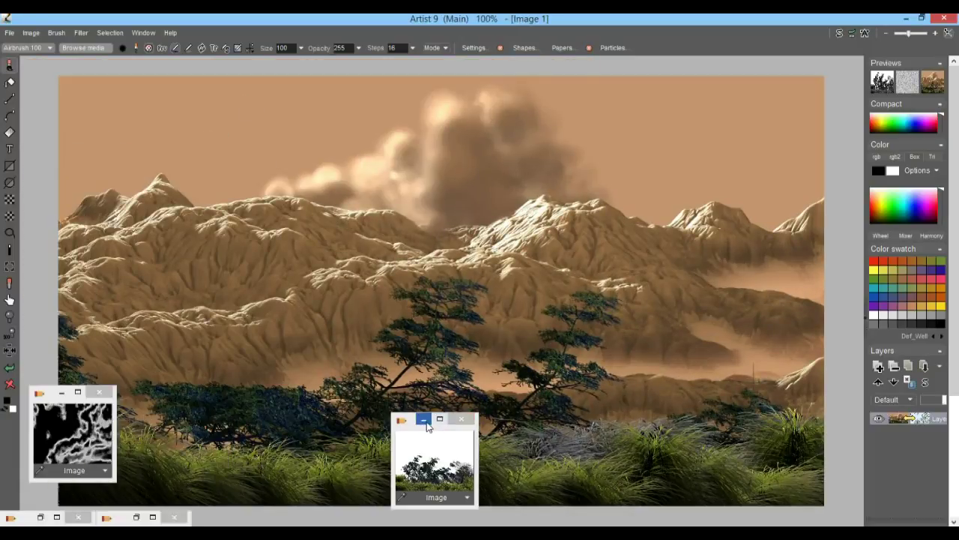
pyautogui.click(424, 419)
pyautogui.click(62, 393)
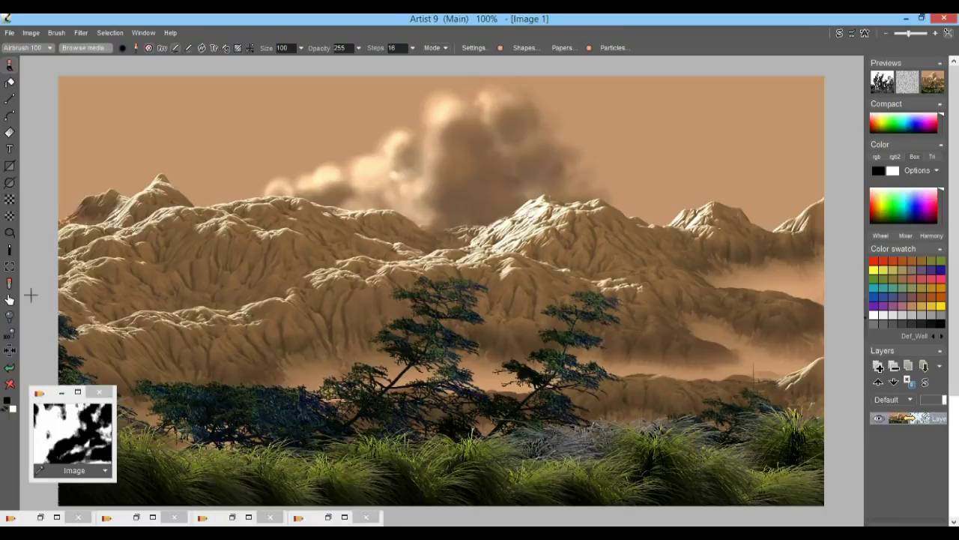
pyautogui.click(64, 393)
pyautogui.click(64, 393)
pyautogui.click(64, 392)
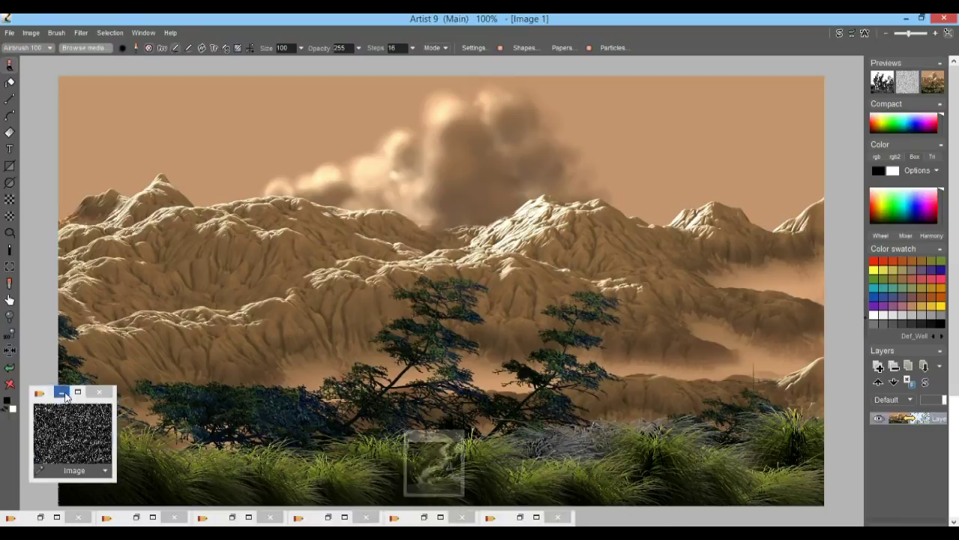
pyautogui.click(63, 393)
pyautogui.click(64, 392)
pyautogui.click(64, 392)
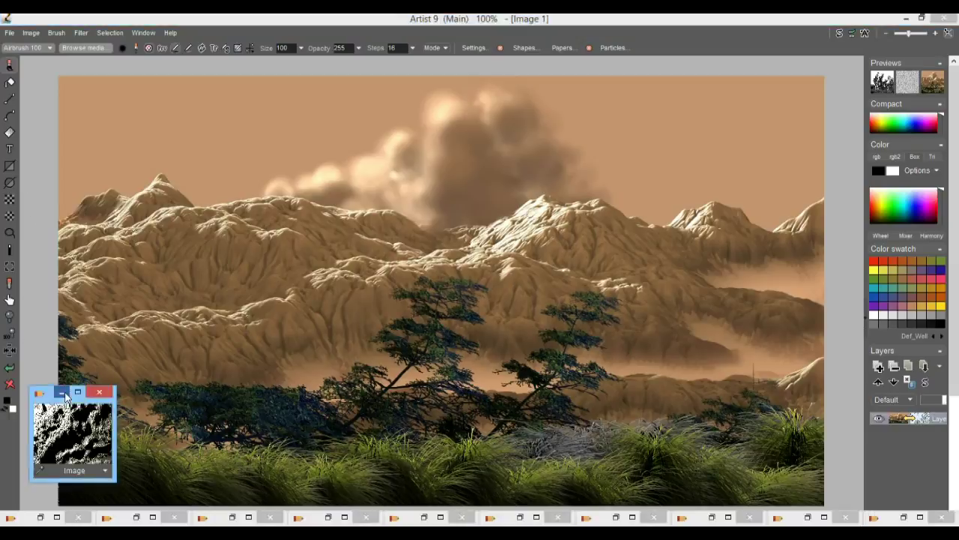
pyautogui.click(65, 394)
pyautogui.click(62, 393)
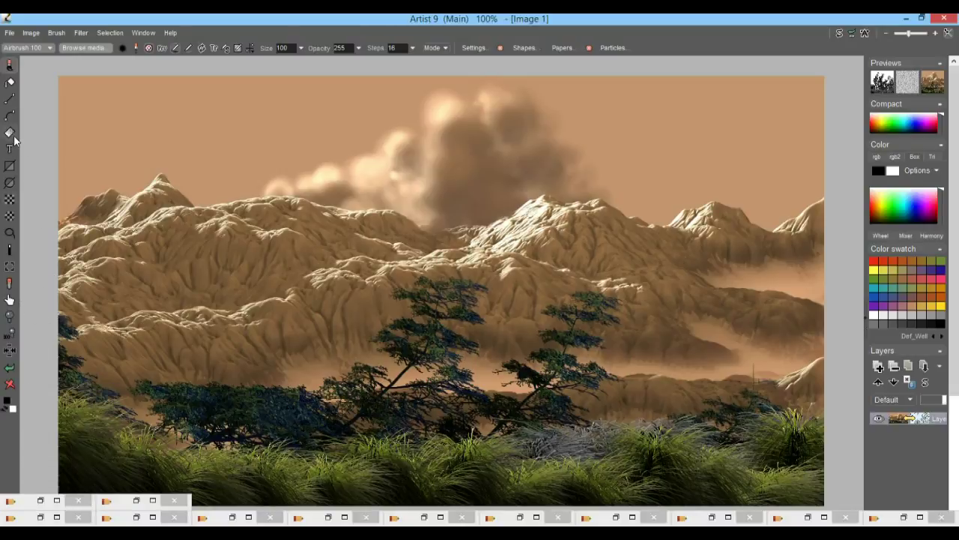
# Expand the image's dynamic range and apply the Soft contrast improvement filter with adjusted sliders.
pyautogui.click(30, 32)
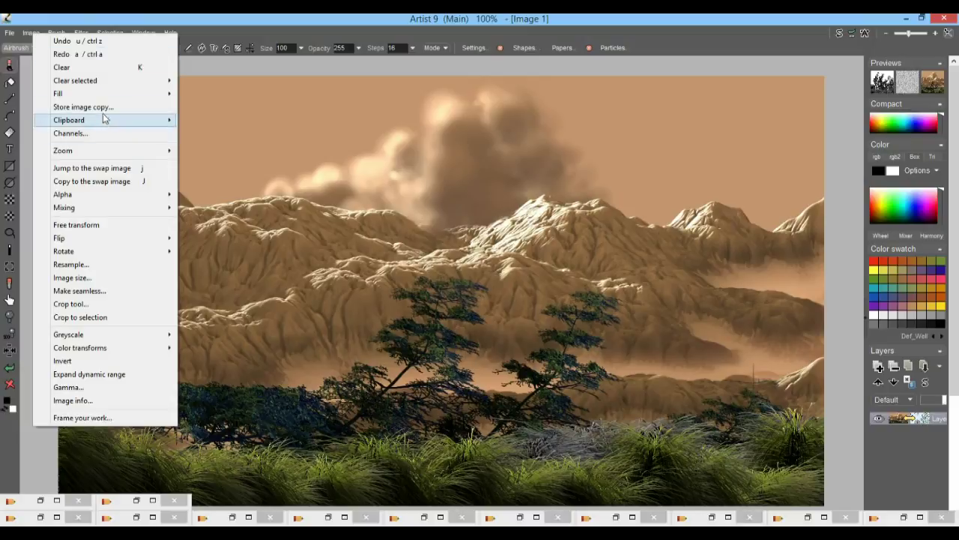
pyautogui.click(89, 373)
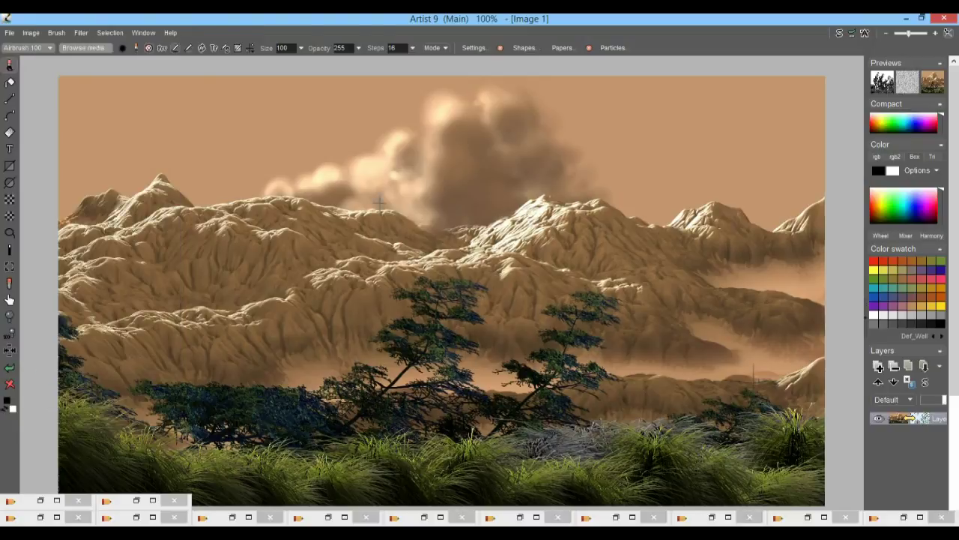
pyautogui.click(80, 32)
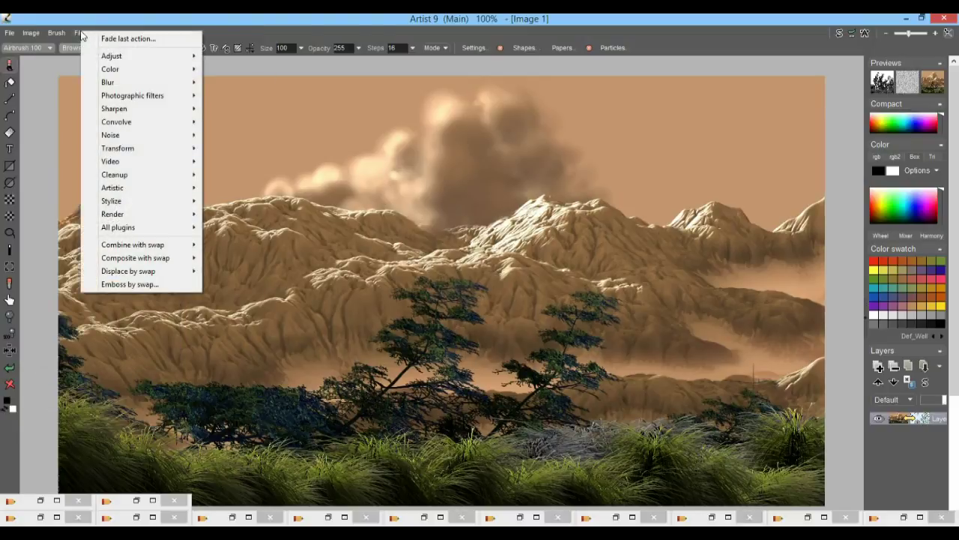
pyautogui.moveTo(141, 93)
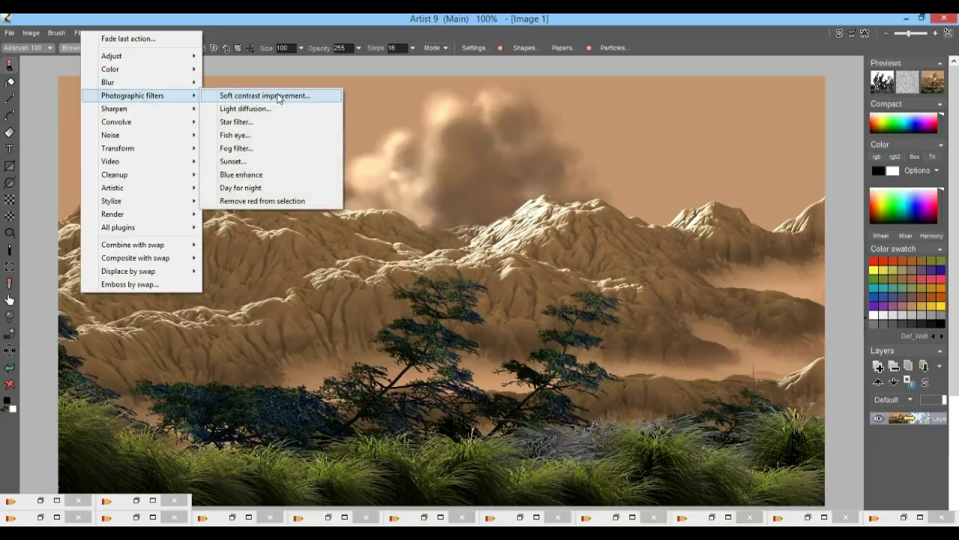
pyautogui.click(275, 96)
pyautogui.moveTo(478, 263); pyautogui.dragTo(480, 303)
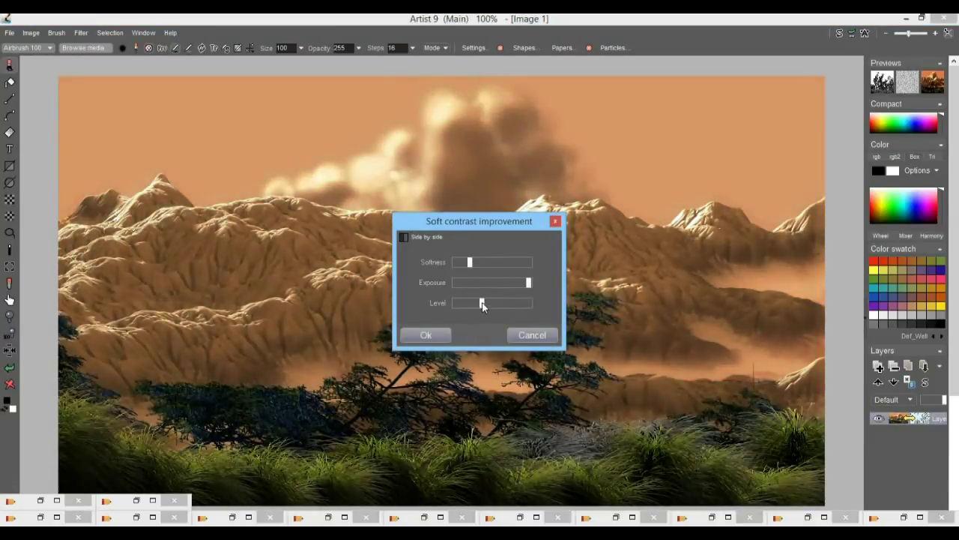
pyautogui.click(426, 335)
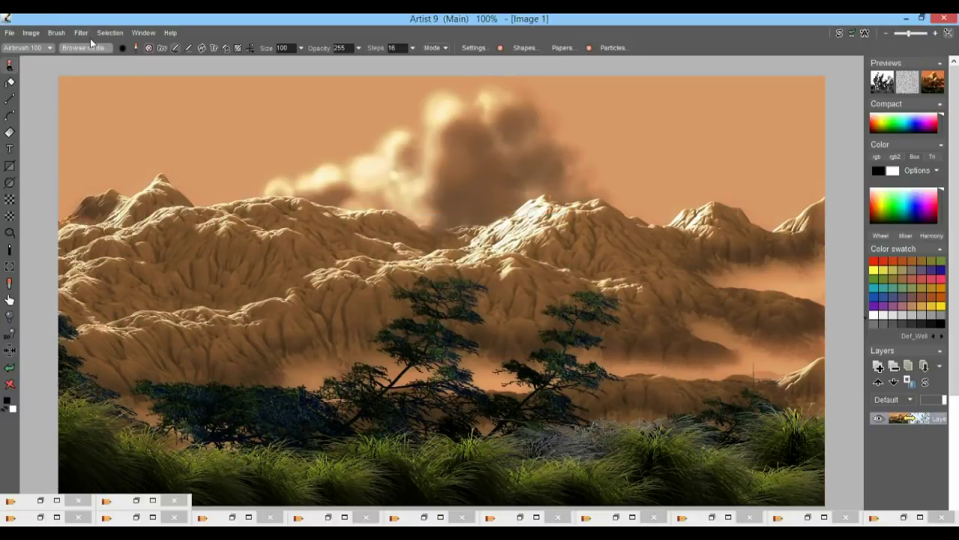
# Open the lens flare options and move the dialog over the lower foliage, clear of the sky.
pyautogui.click(10, 133)
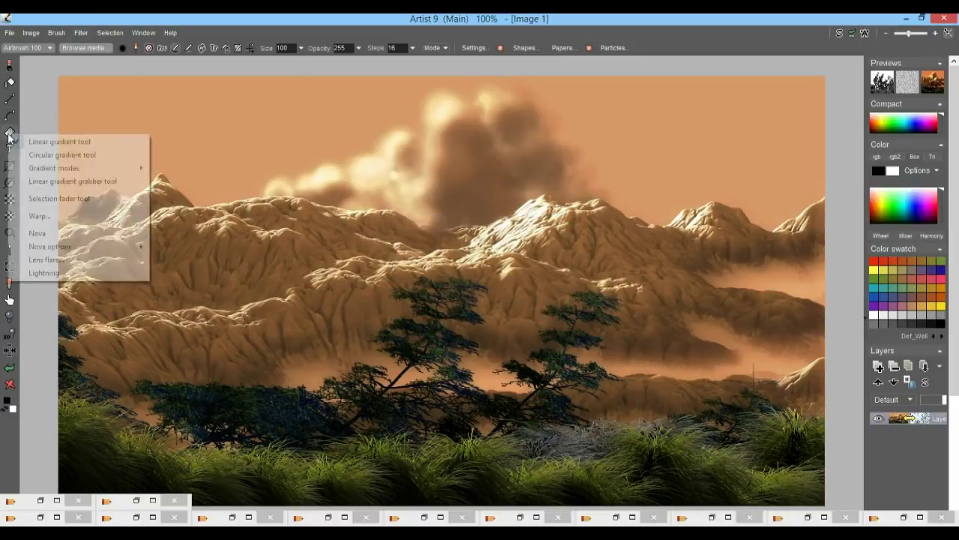
pyautogui.click(63, 259)
pyautogui.moveTo(393, 62); pyautogui.dragTo(636, 300)
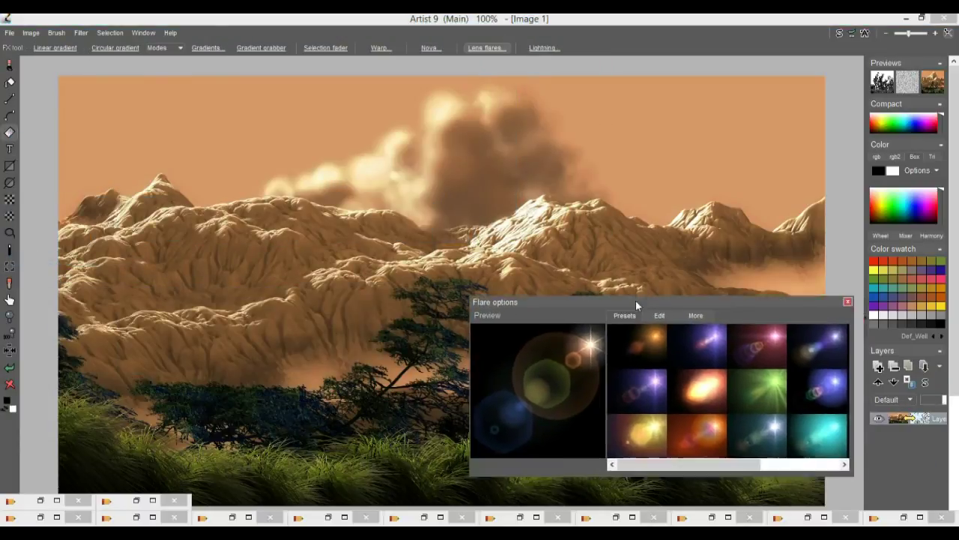
# Try the orange and green lens flare presets in the sky above the mountains to the left of the cloud.
pyautogui.click(705, 430)
pyautogui.moveTo(238, 122); pyautogui.dragTo(347, 58)
pyautogui.click(762, 386)
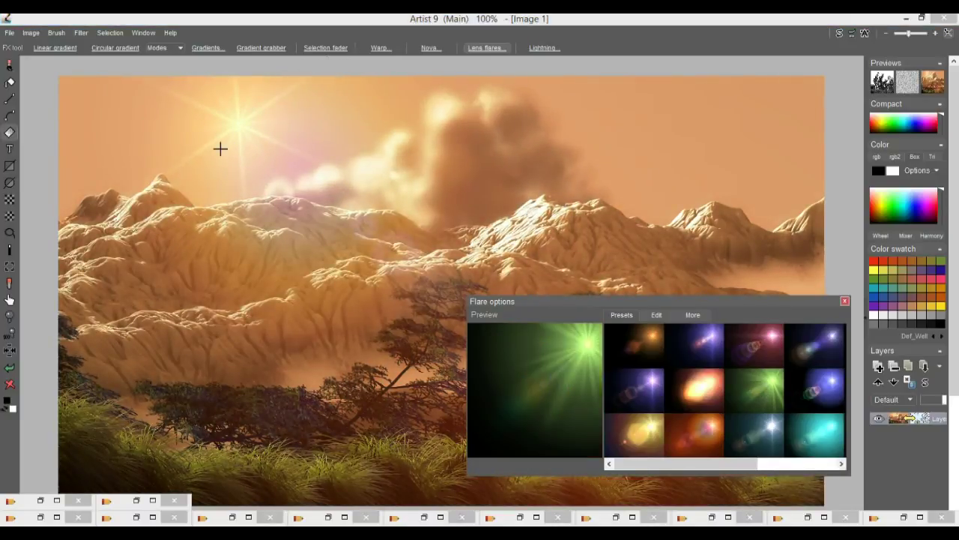
pyautogui.moveTo(237, 128); pyautogui.dragTo(269, 109)
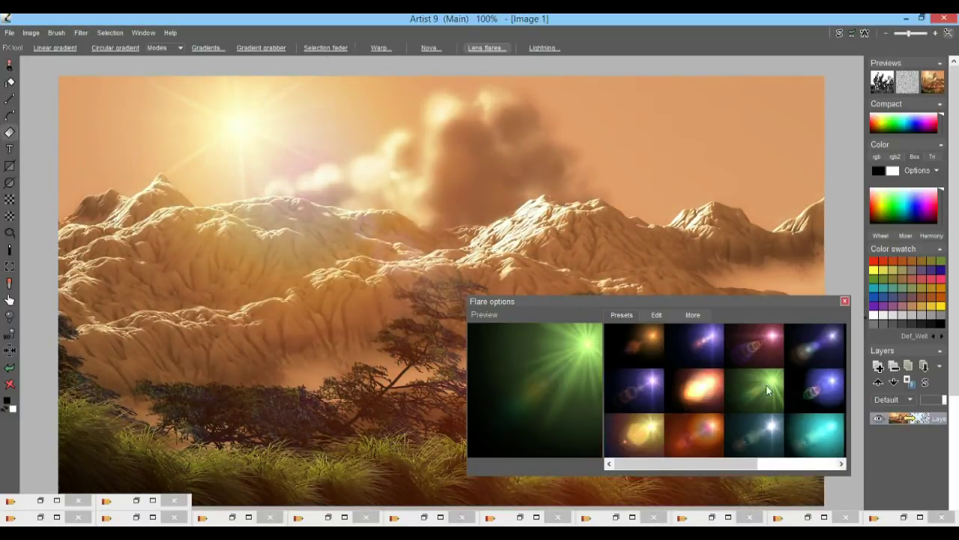
pyautogui.moveTo(762, 459); pyautogui.dragTo(794, 475)
pyautogui.click(684, 439)
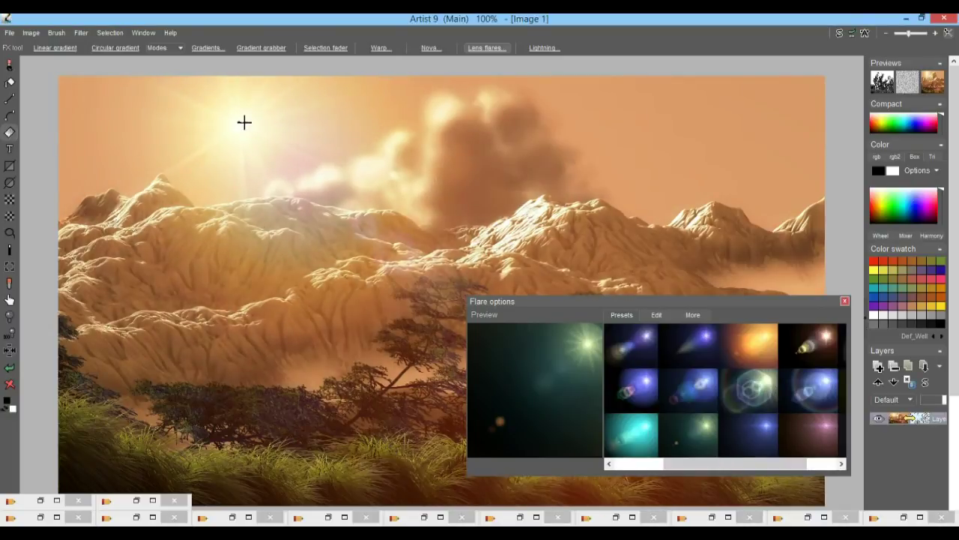
# Undo the trial flares and place the blue star flare preset in the sky to the left of the cloud.
pyautogui.click(799, 436)
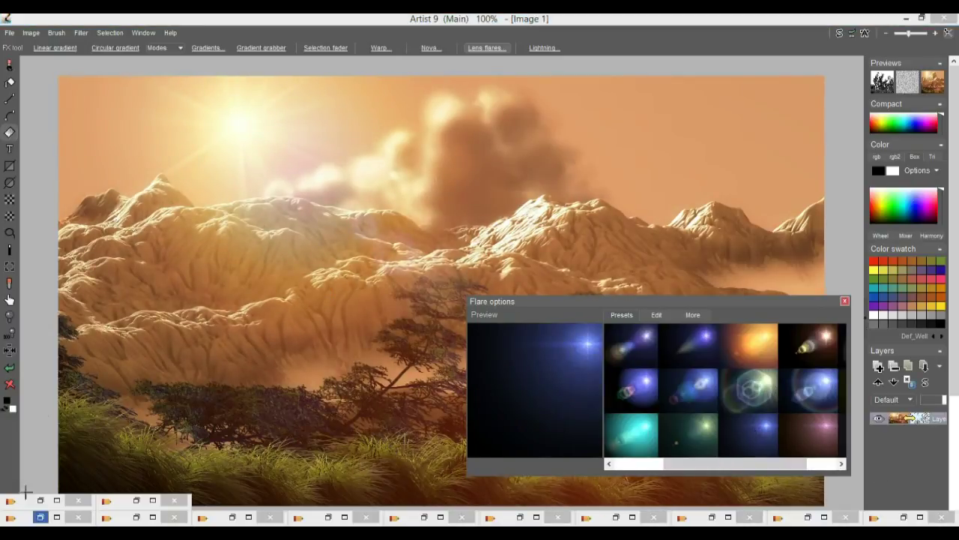
pyautogui.hotkey('ctrl', 'z')
pyautogui.hotkey('ctrl', 'z')
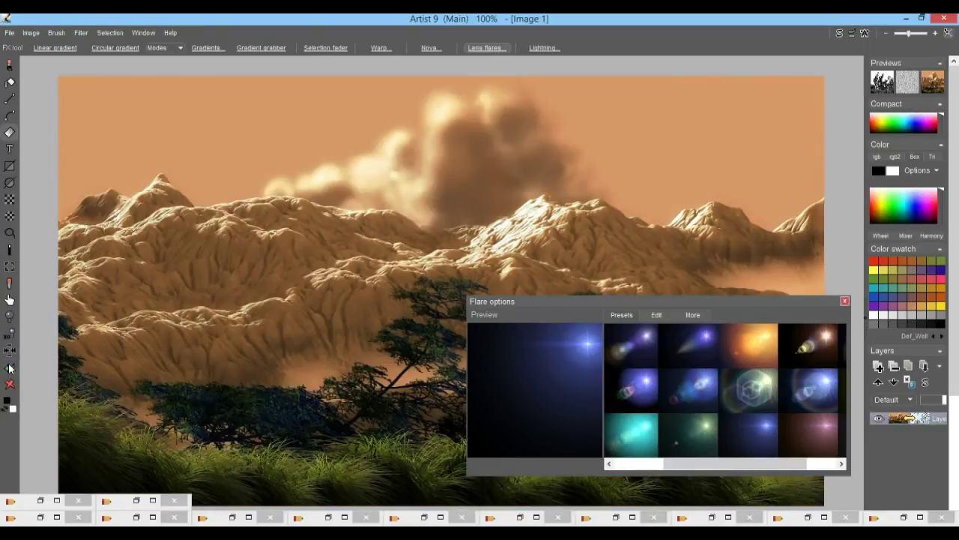
pyautogui.moveTo(239, 134); pyautogui.dragTo(313, 101)
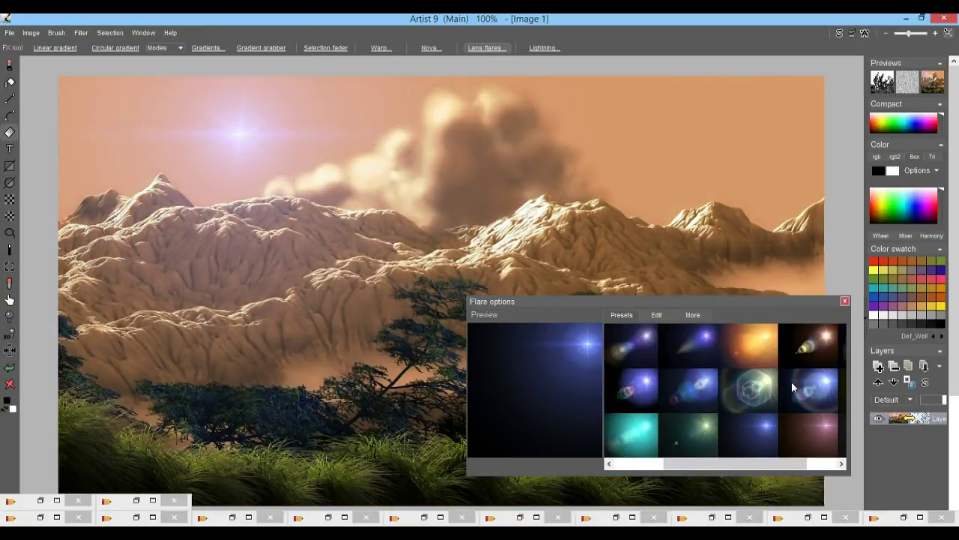
# Add the warm orange flare preset over the blue flare's center and close the flare options.
pyautogui.click(767, 339)
pyautogui.moveTo(238, 135); pyautogui.dragTo(265, 99)
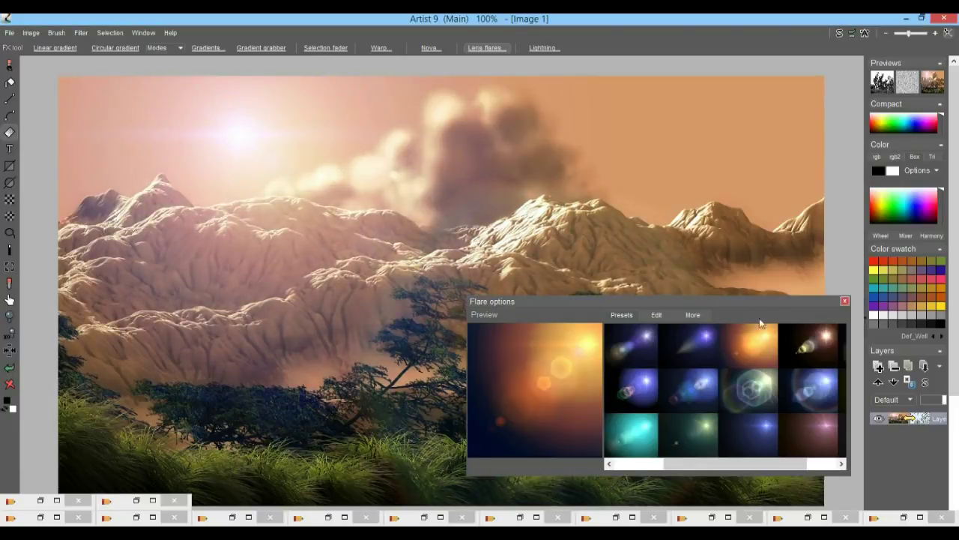
pyautogui.click(845, 301)
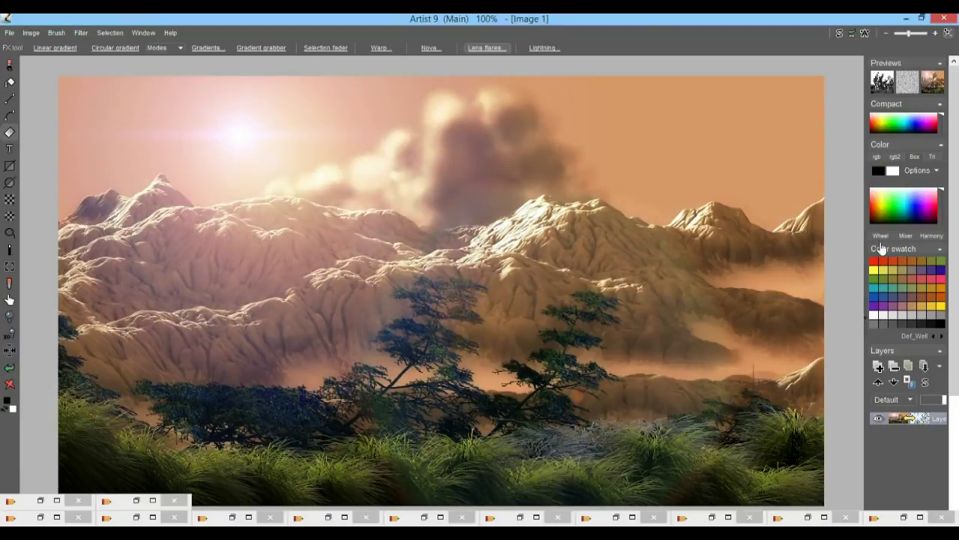